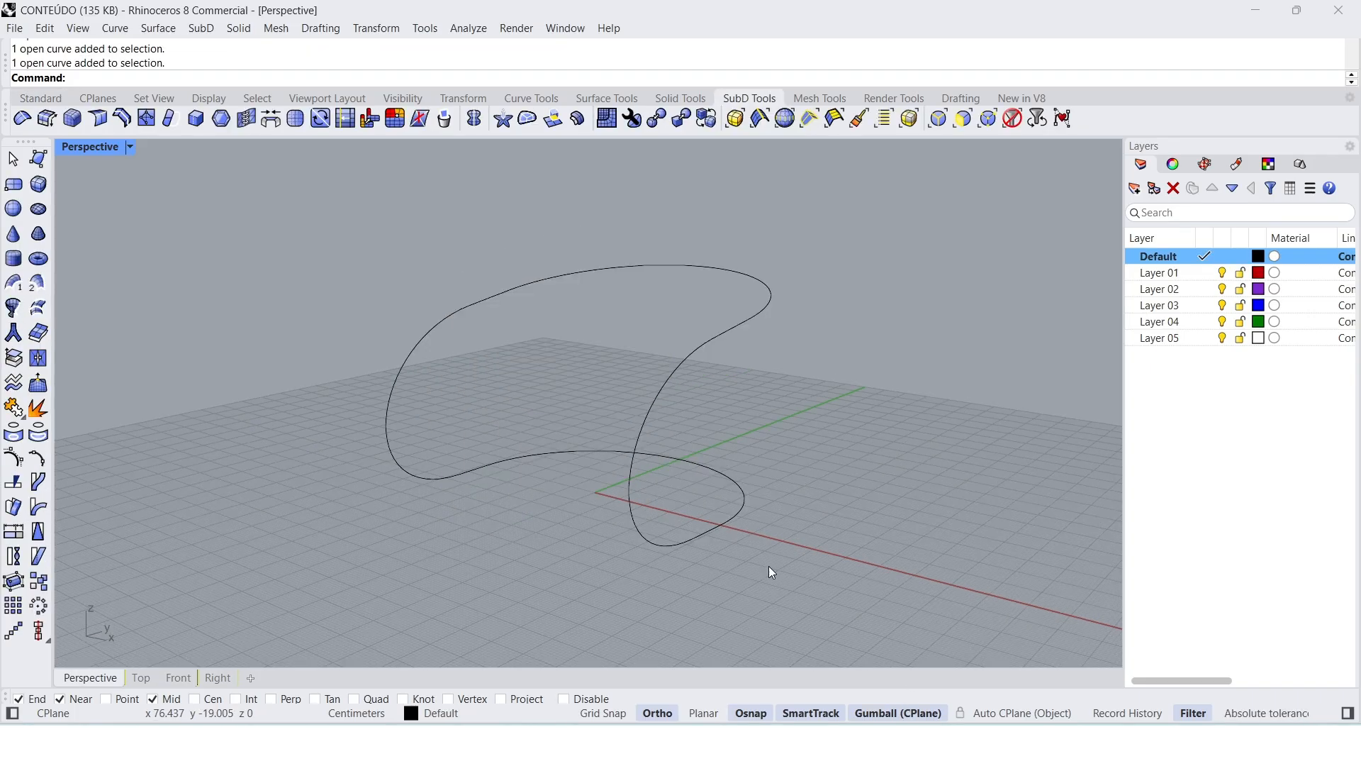
Step: Examine the closed outline of connected curves from several angles, selecting them all together once
mouse_move(768, 567)
right_mouse_down()
mouse_move(686, 562)
mouse_move(753, 550)
mouse_move(762, 584)
mouse_move(702, 576)
mouse_move(760, 570)
mouse_move(744, 575)
right_mouse_up()
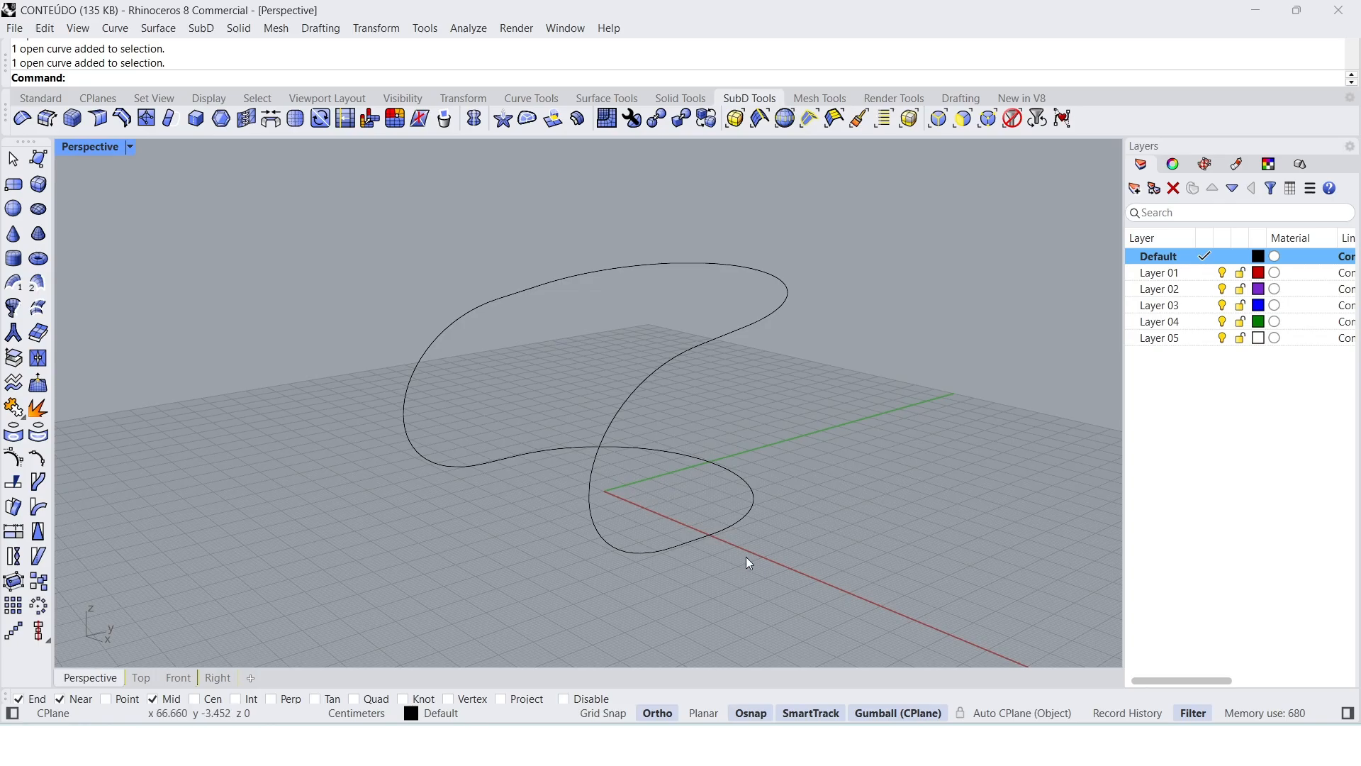
mouse_move(696, 562)
right_mouse_down()
mouse_move(627, 565)
mouse_move(646, 578)
mouse_move(717, 564)
right_mouse_up()
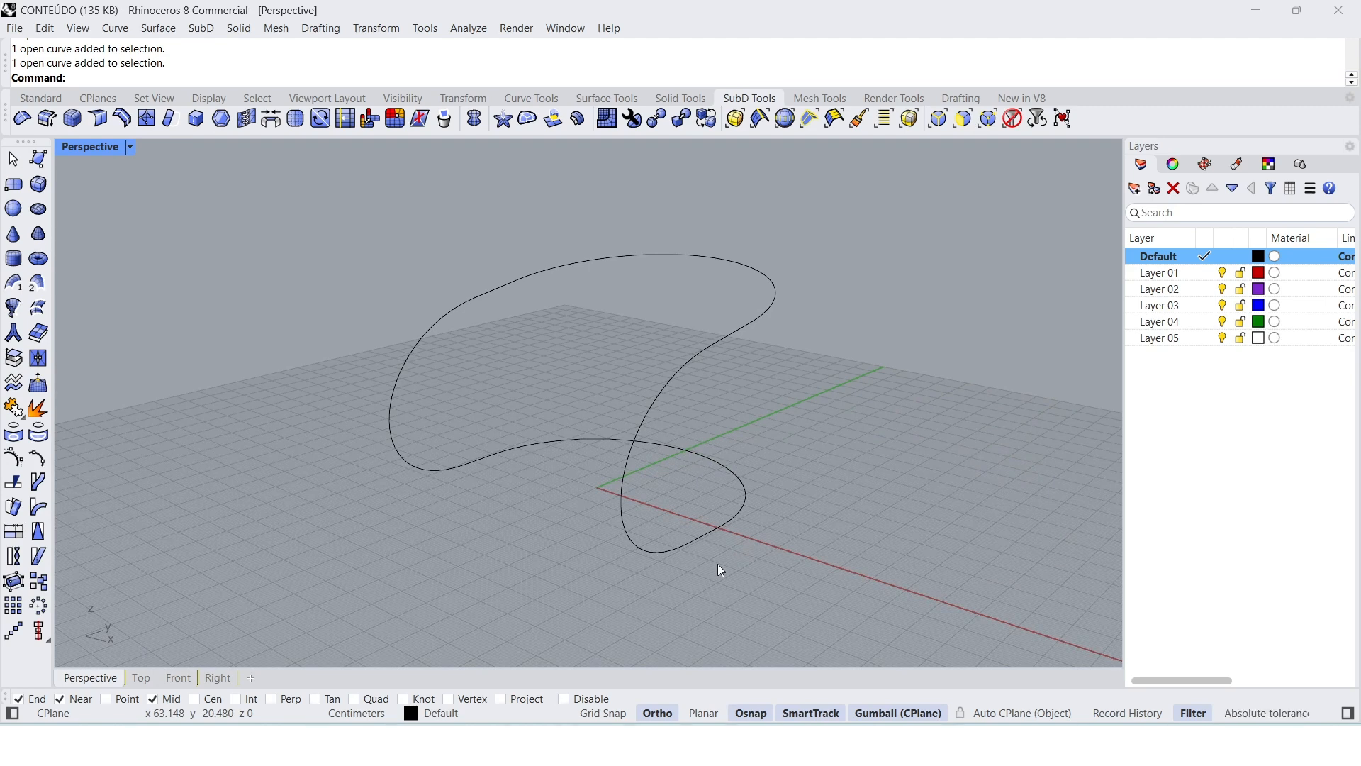
mouse_move(717, 564)
right_mouse_down()
mouse_move(658, 559)
mouse_move(702, 558)
right_mouse_up()
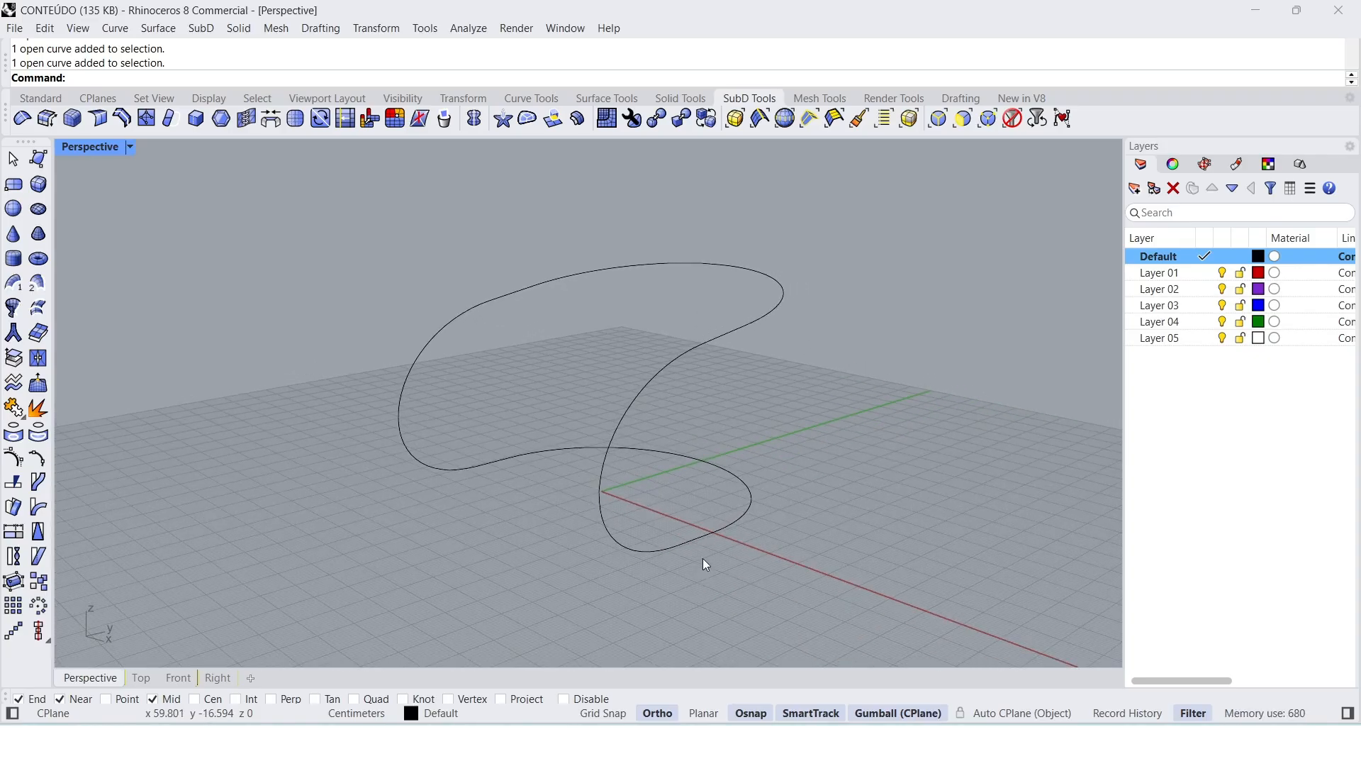
left_click_drag(809, 559, 274, 207)
right_click_drag(274, 206, 319, 262)
right_click_drag(515, 432, 540, 412)
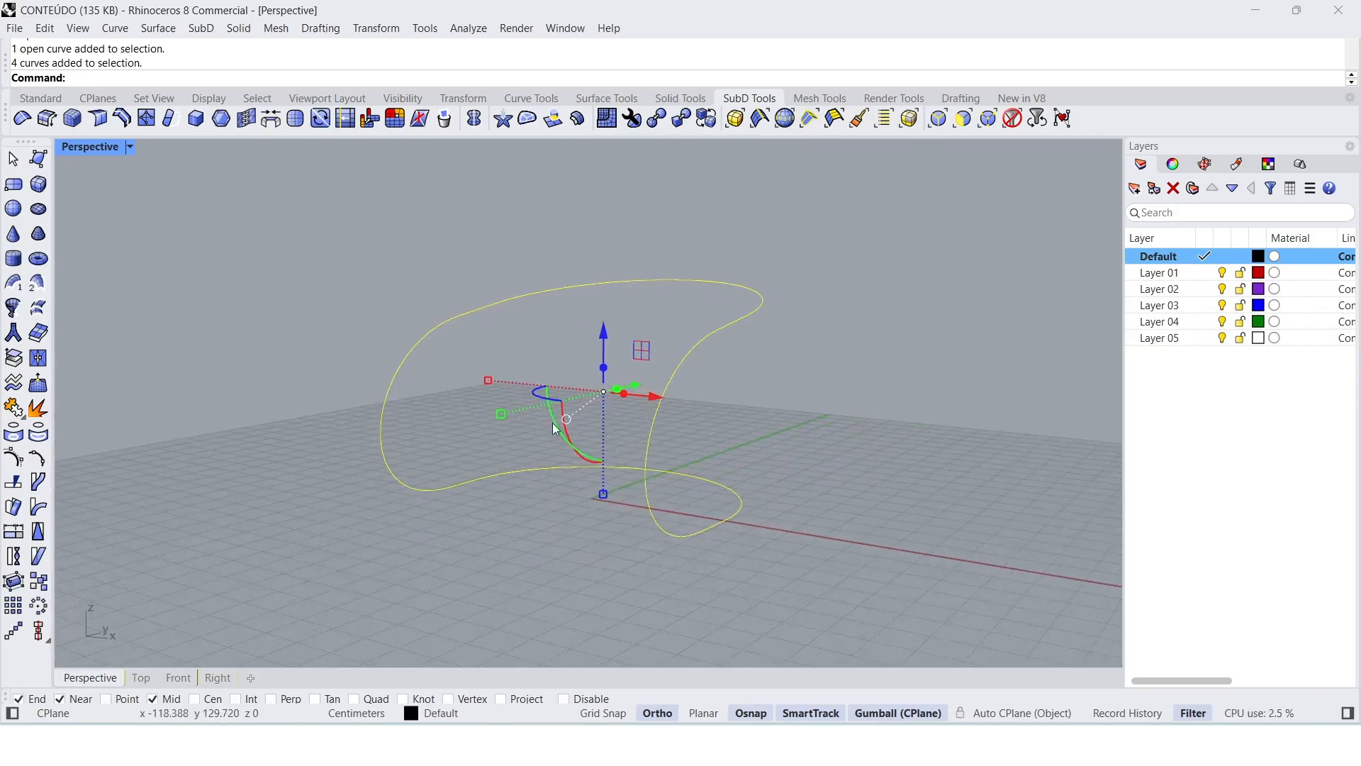
left_click(793, 477)
right_click_drag(793, 477, 769, 484)
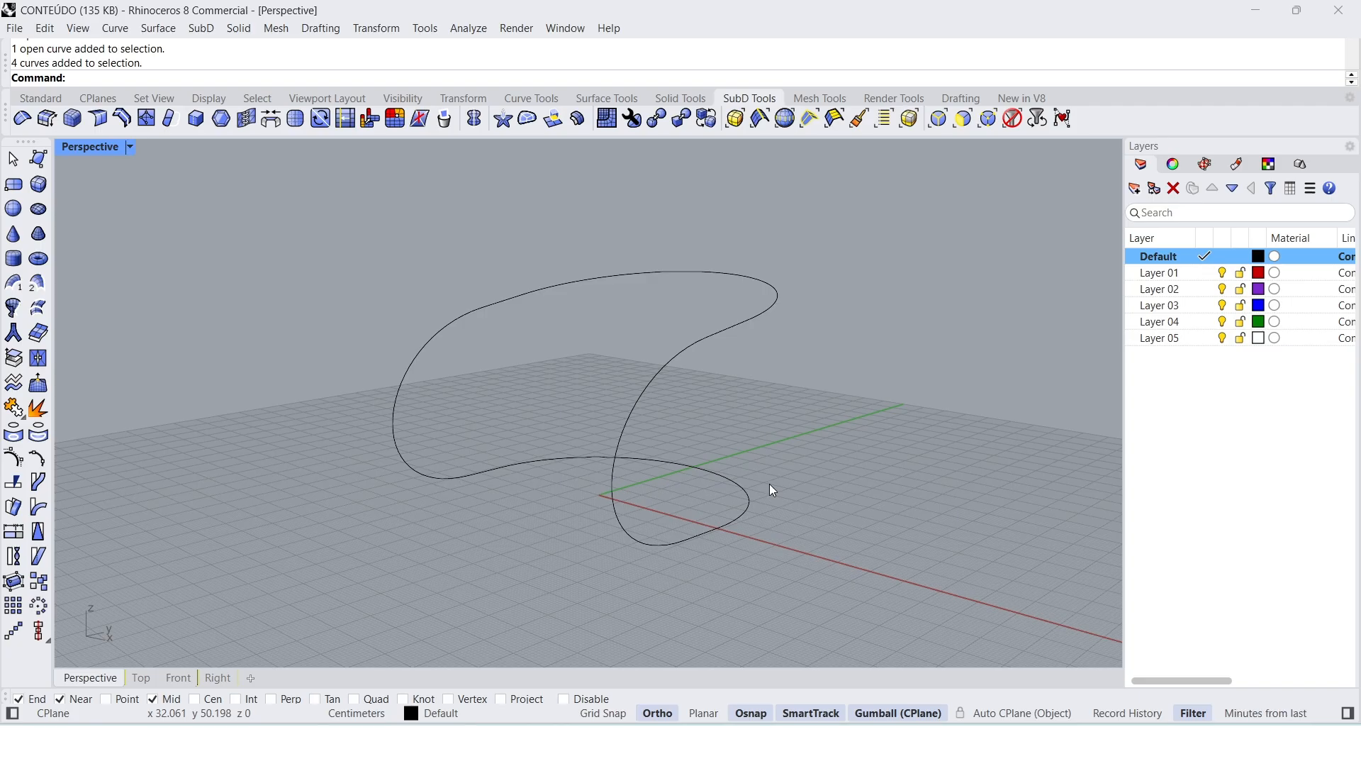
mouse_move(770, 485)
right_mouse_down()
mouse_move(687, 505)
mouse_move(763, 470)
mouse_move(772, 486)
right_mouse_up()
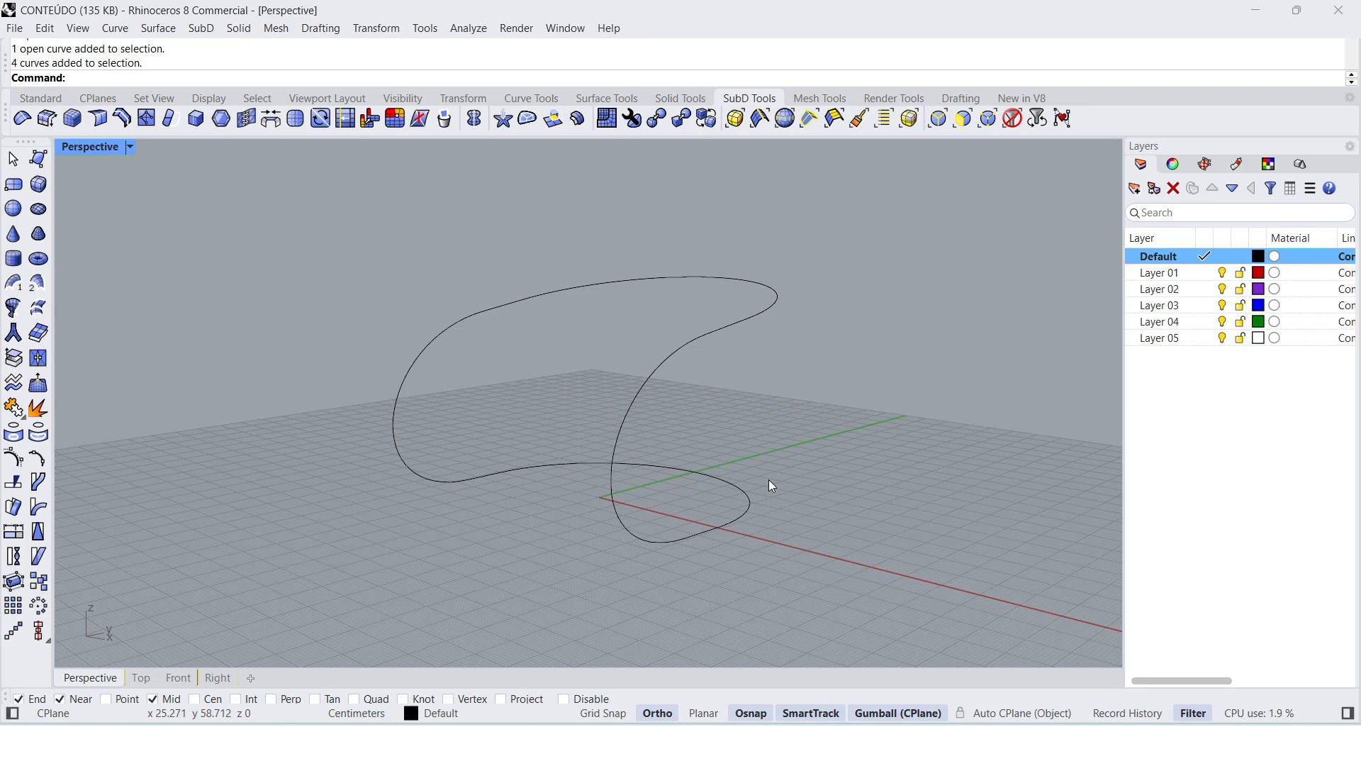
right_click_drag(769, 481, 712, 539)
Step: Inspect the lower and upper U-shaped curves and the side curves joining them by selecting them individually
left_click(712, 536)
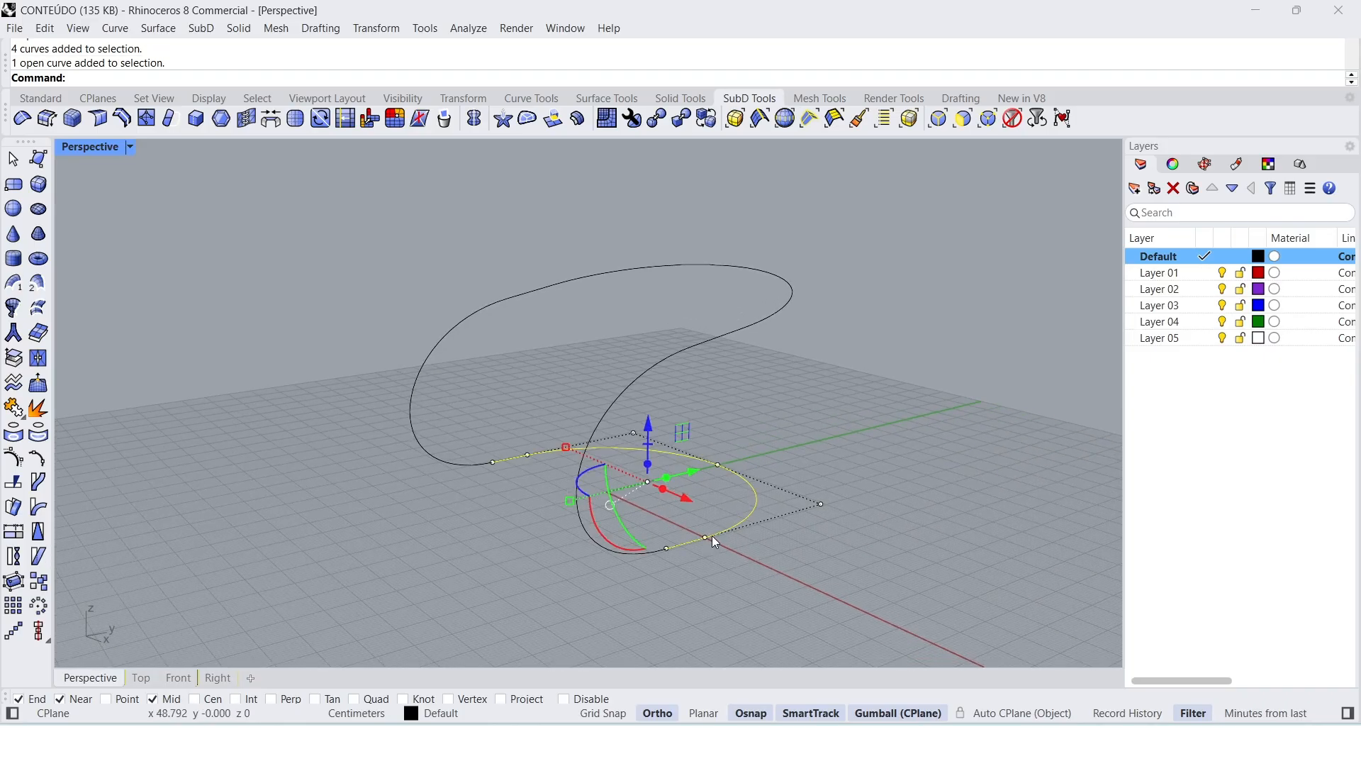
left_click(736, 335)
left_click(705, 536)
left_click(624, 589)
left_click(624, 552)
left_click(728, 335)
right_click_drag(783, 423, 730, 541)
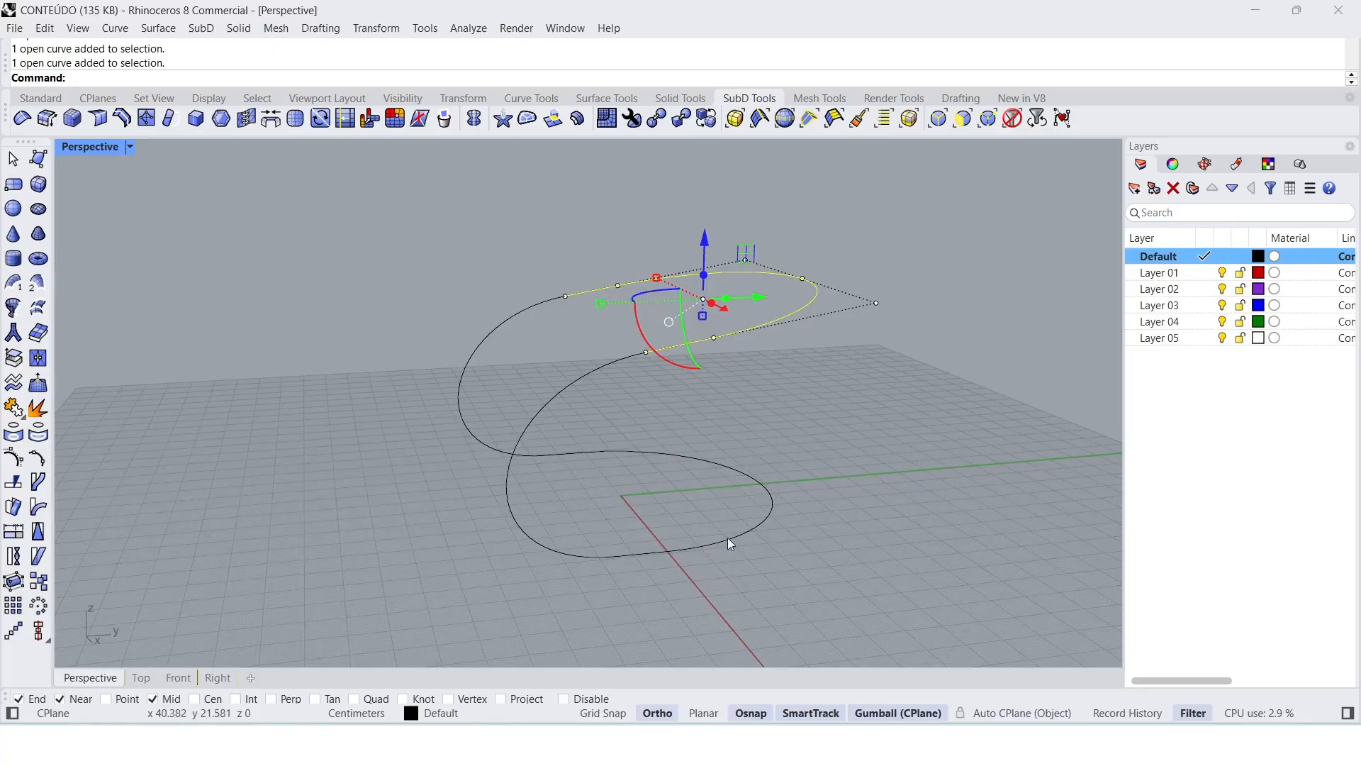
left_click(690, 583)
left_click(664, 555)
left_click(649, 587)
left_click(577, 558)
left_click(461, 389)
left_click(505, 545)
right_click_drag(506, 545, 522, 548)
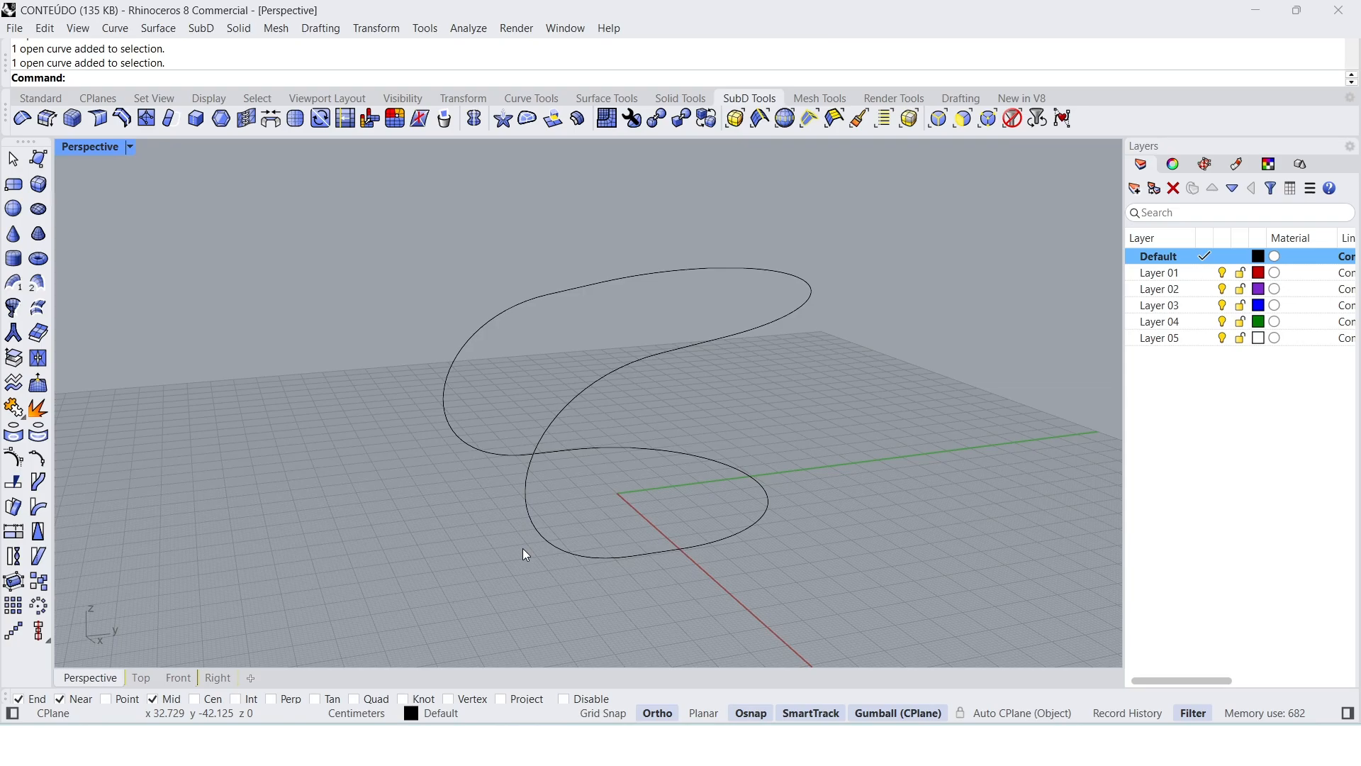
mouse_move(523, 549)
right_mouse_down()
mouse_move(496, 538)
mouse_move(524, 543)
right_mouse_up()
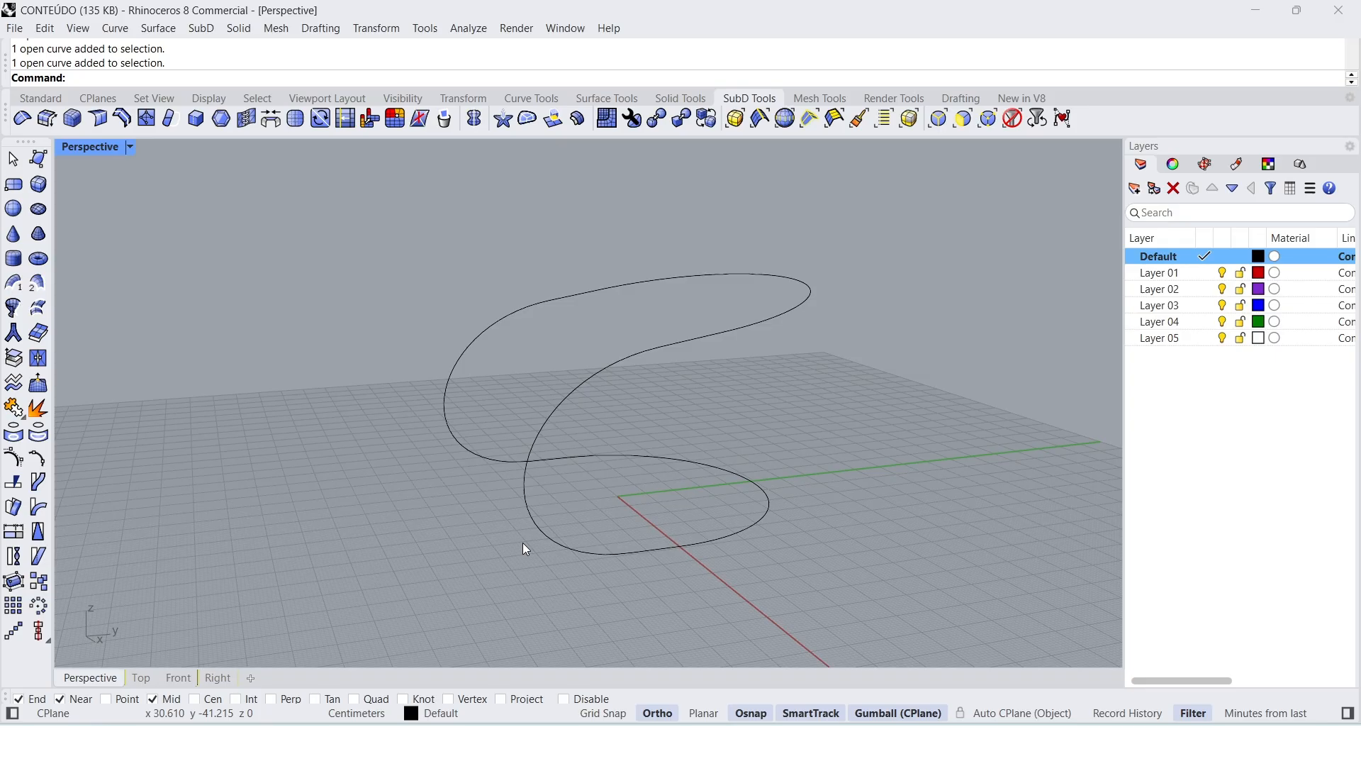
right_click_drag(522, 543, 532, 556)
left_click(536, 548)
left_click(450, 507)
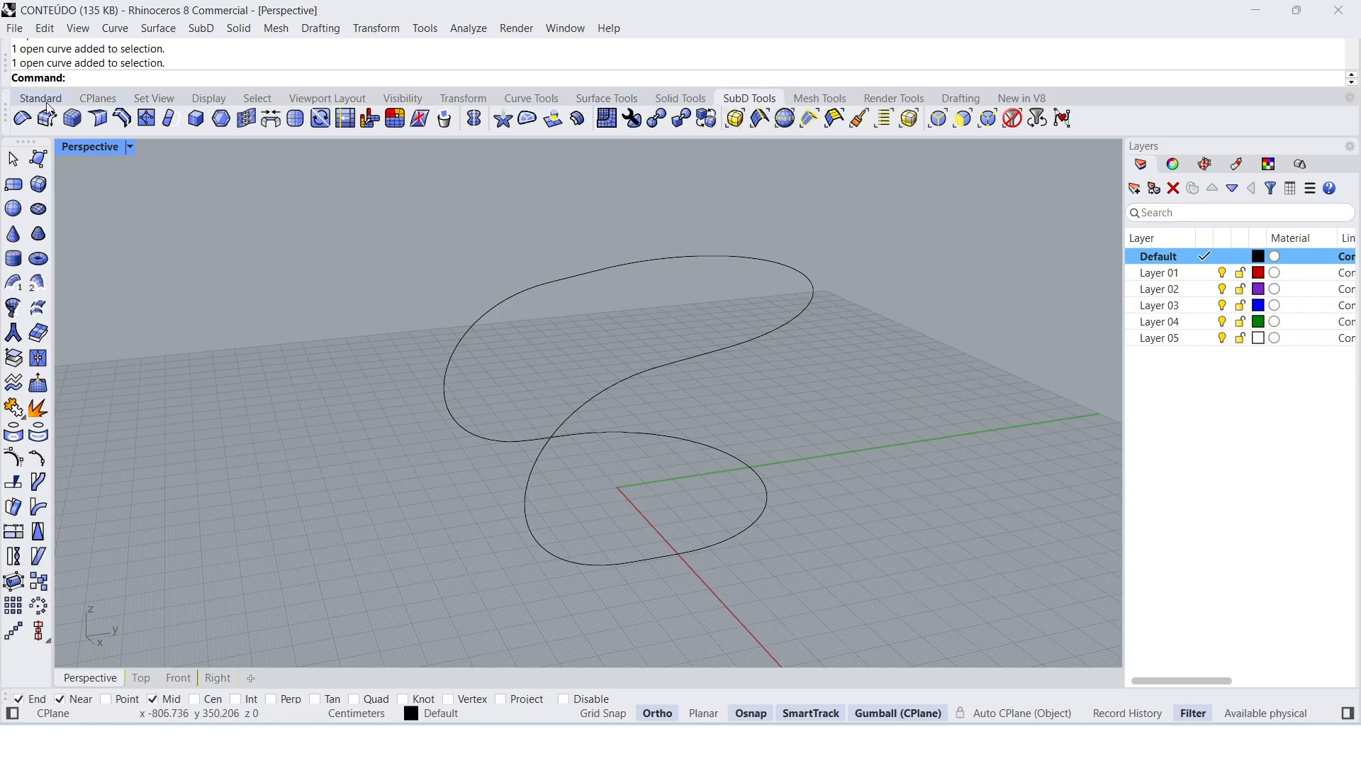
Step: Start a SubDLoft from the lower U-shaped curve to the upper U-shaped curve
left_click(738, 100)
type("S")
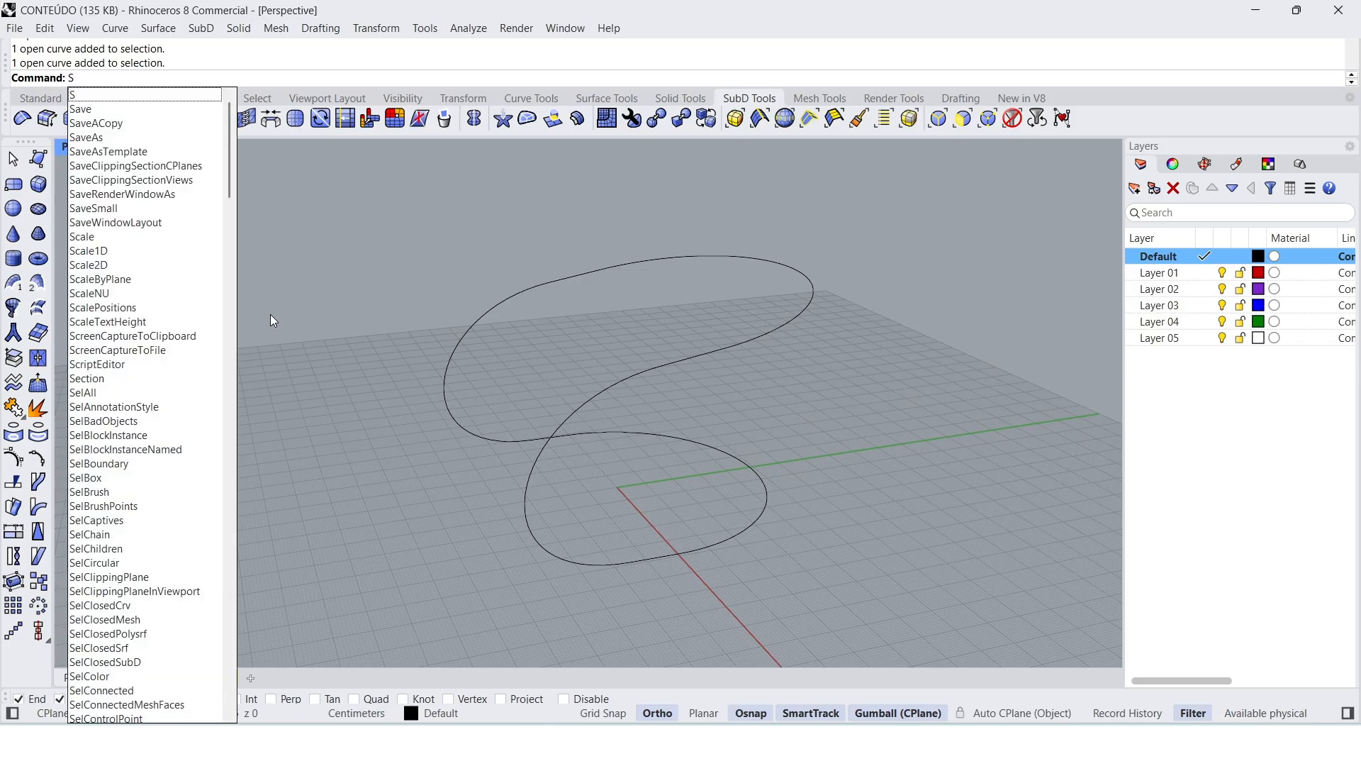
type("ubDL")
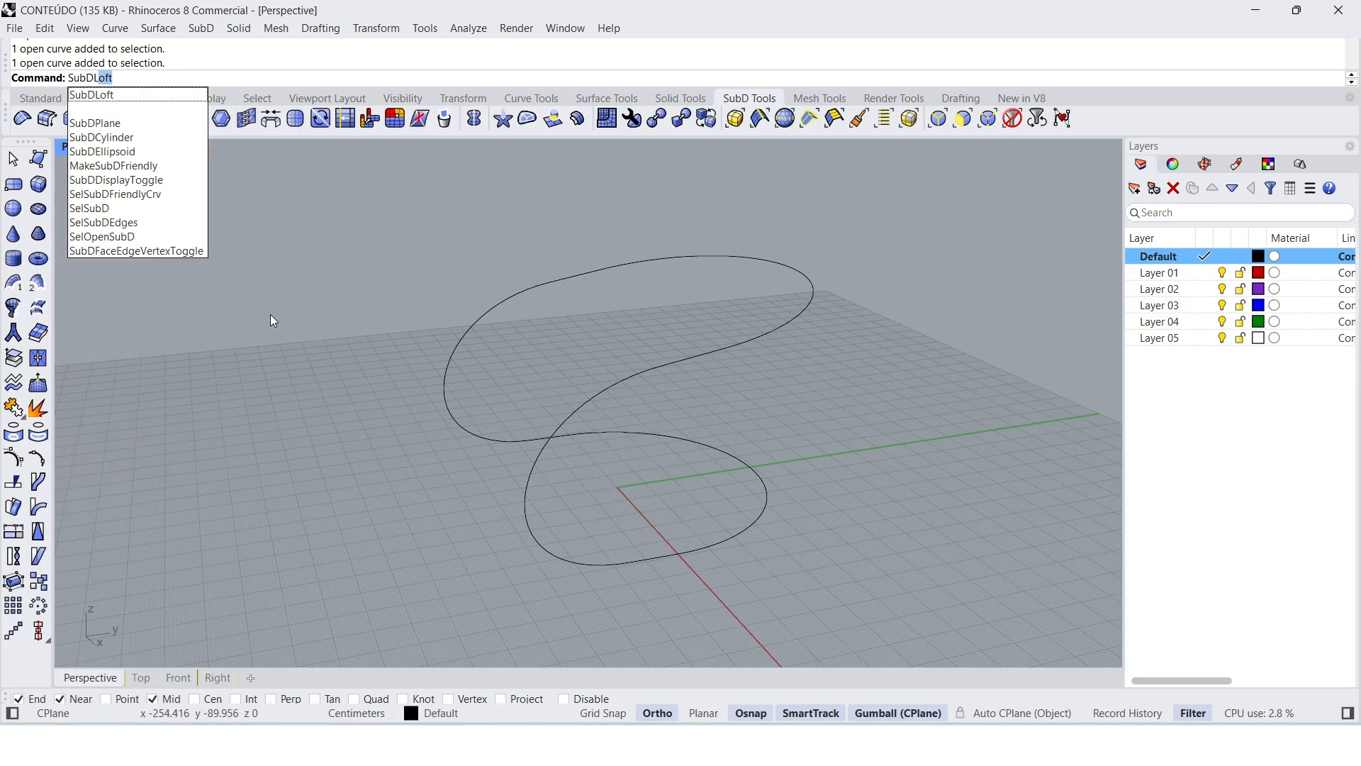
key("Return")
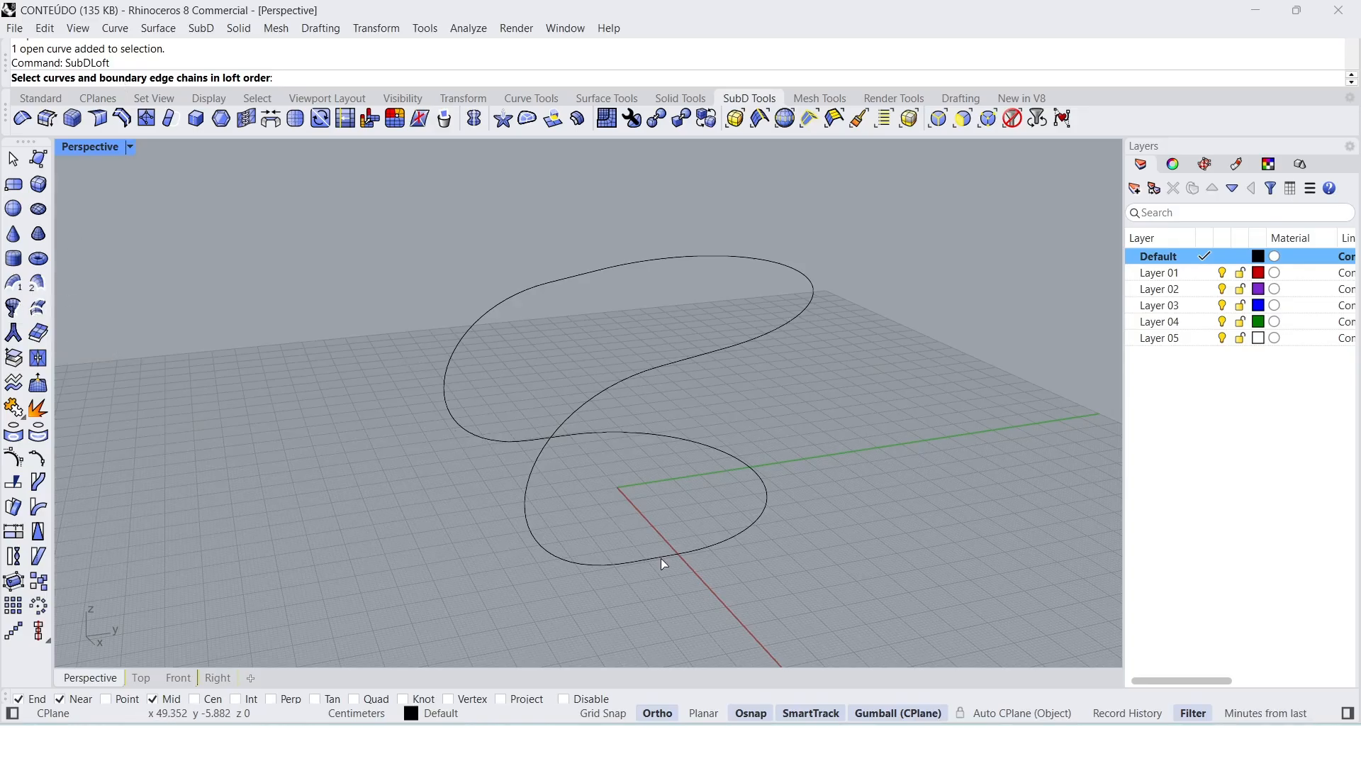
left_click(686, 553)
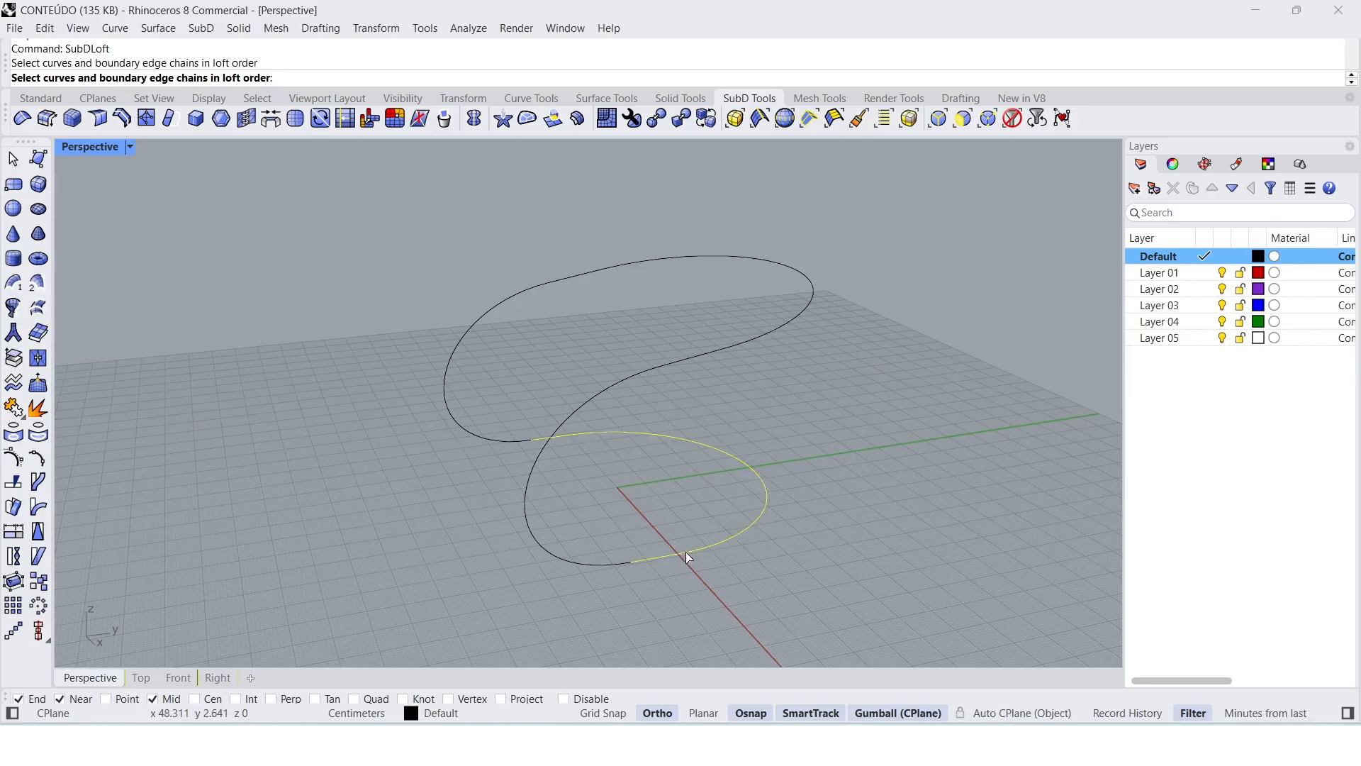
left_click(679, 365)
key("Return")
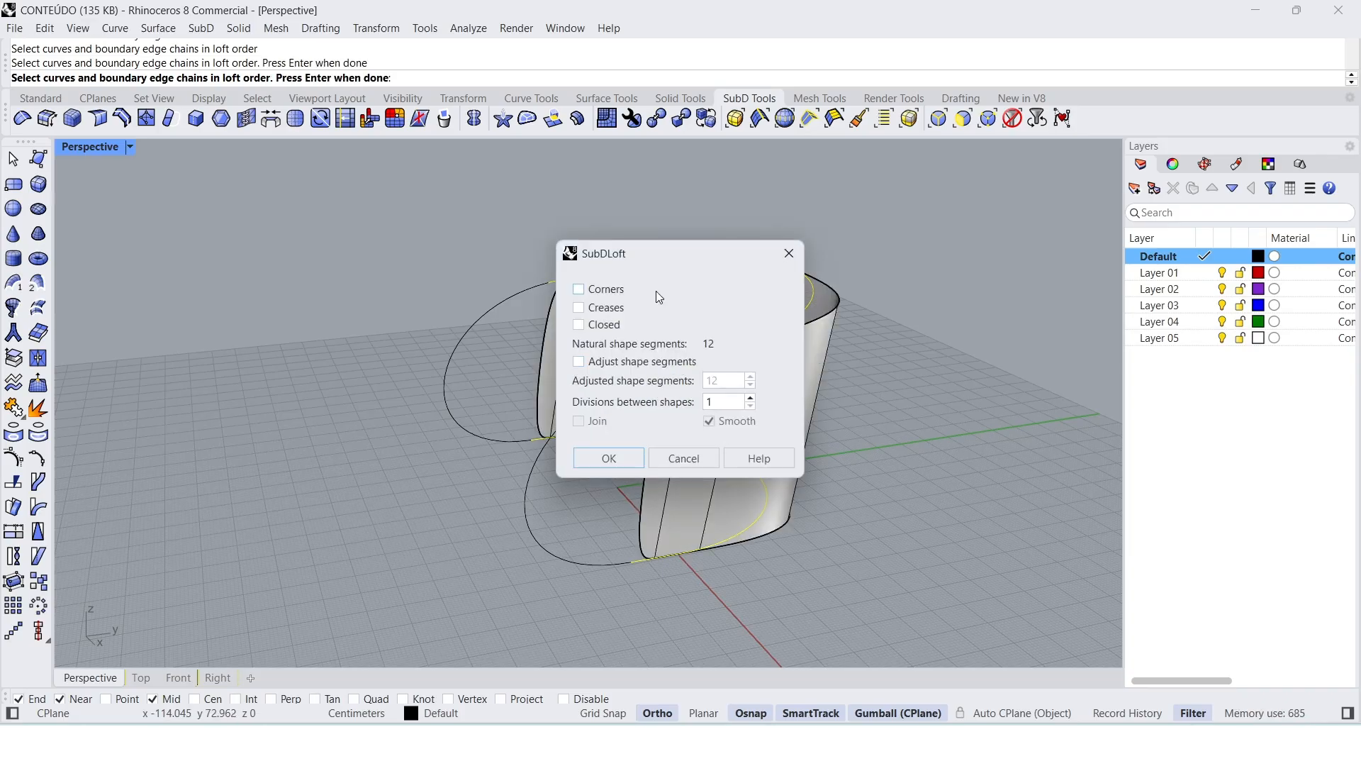
Step: Create the loft with Corners and Creases off, adjusted shape segments at 12, and 3 divisions between shapes
left_click_drag(663, 252, 976, 215)
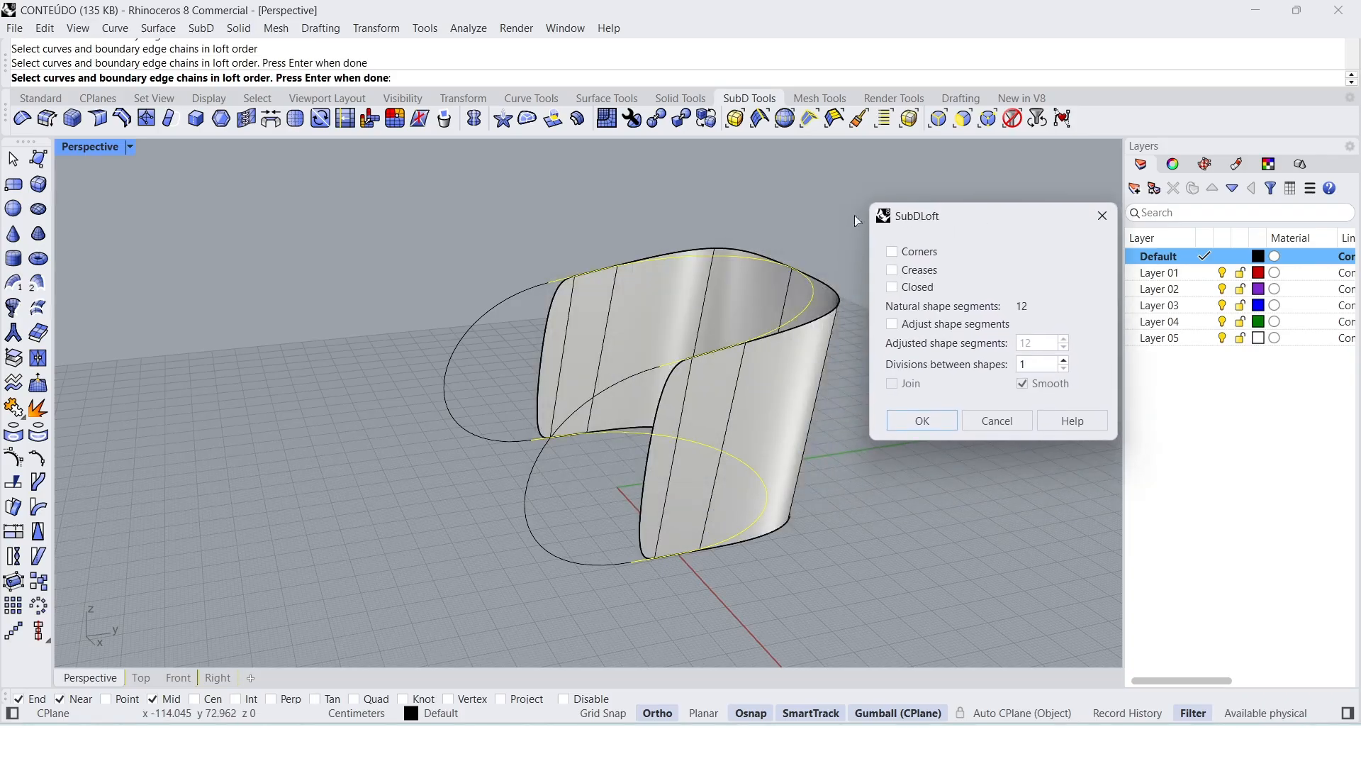
right_click_drag(556, 273, 598, 292)
scroll(448, 342, "down", 4)
scroll(602, 326, "up", 4)
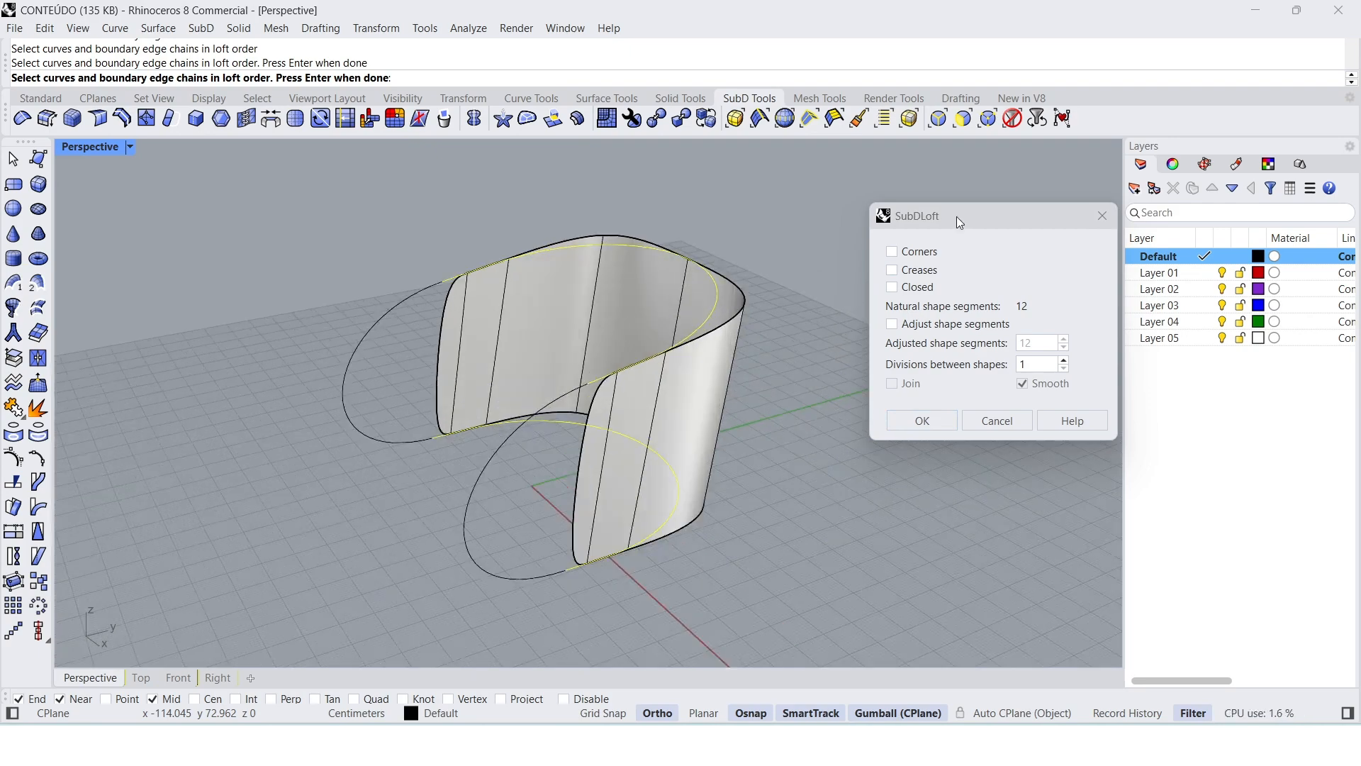
left_click_drag(966, 225, 940, 215)
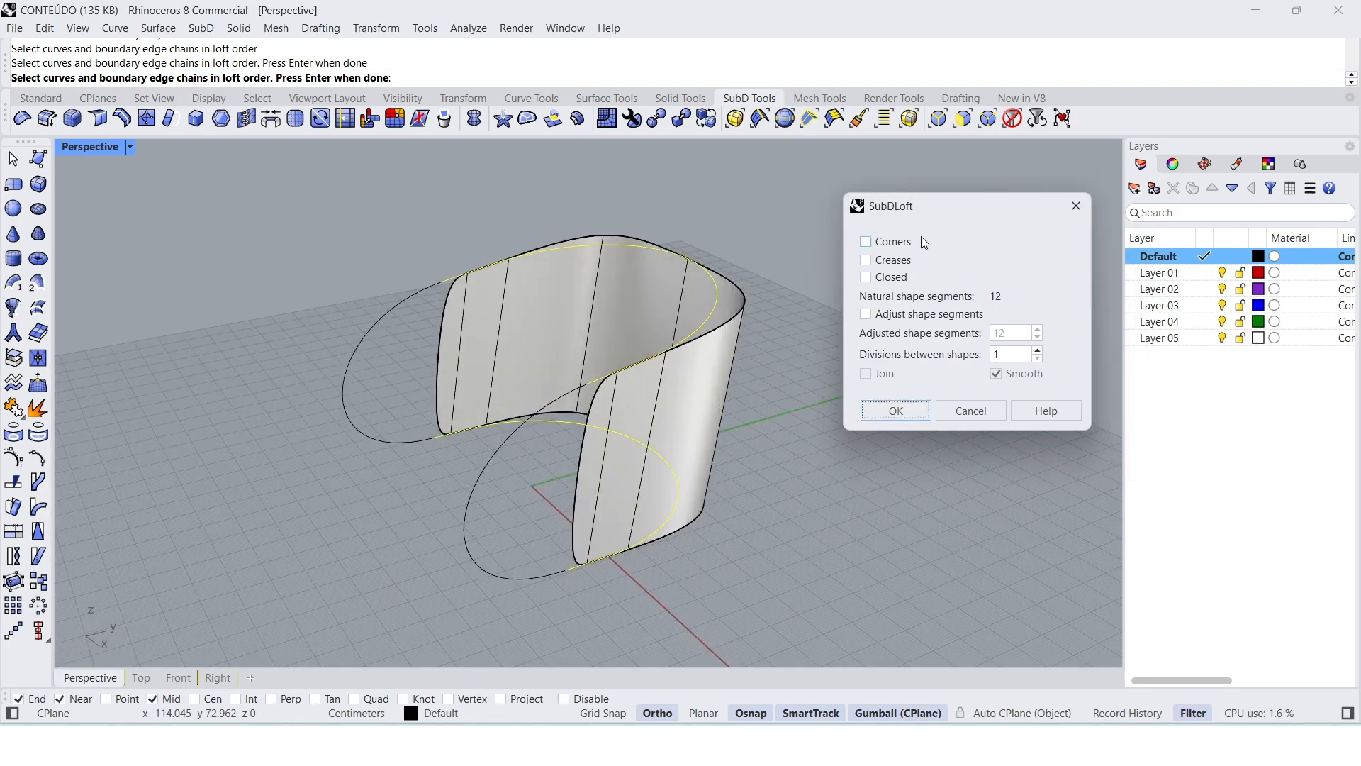
left_click(871, 262)
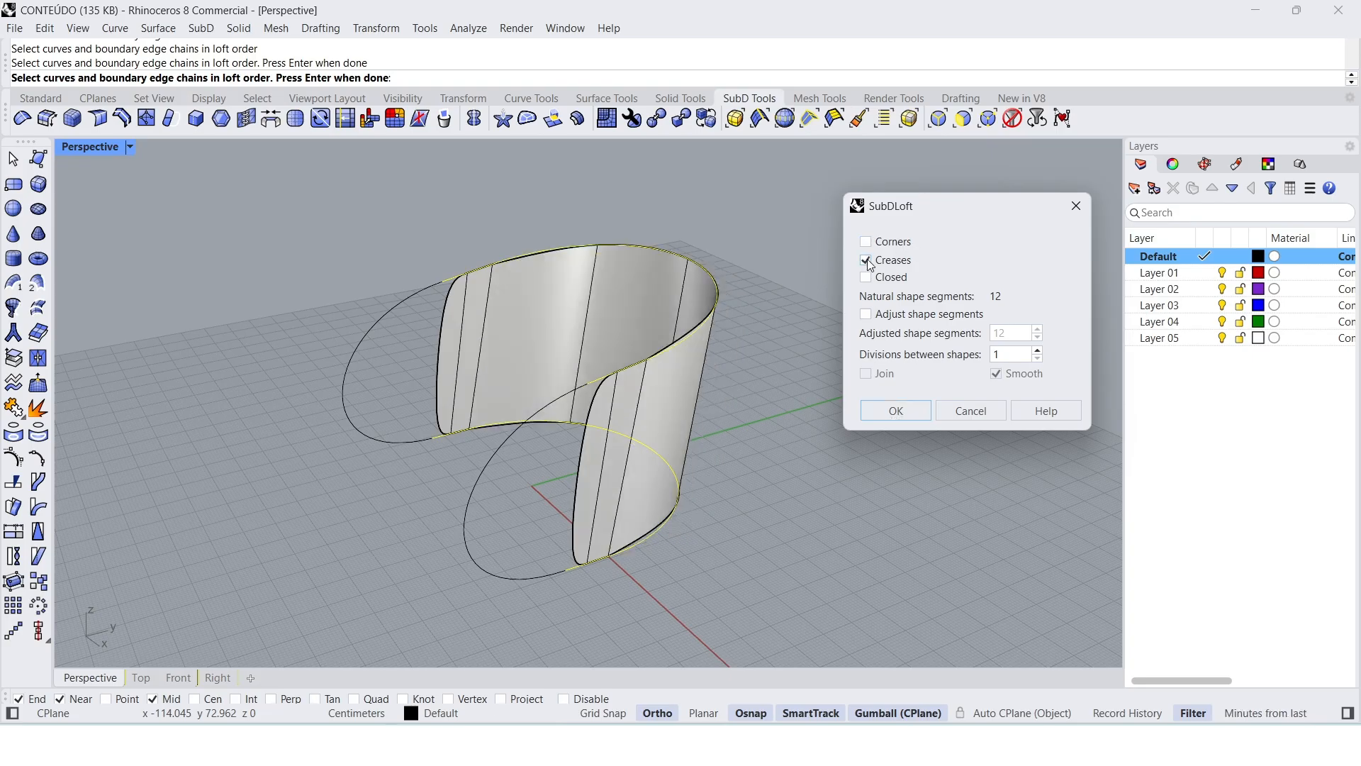
left_click(868, 316)
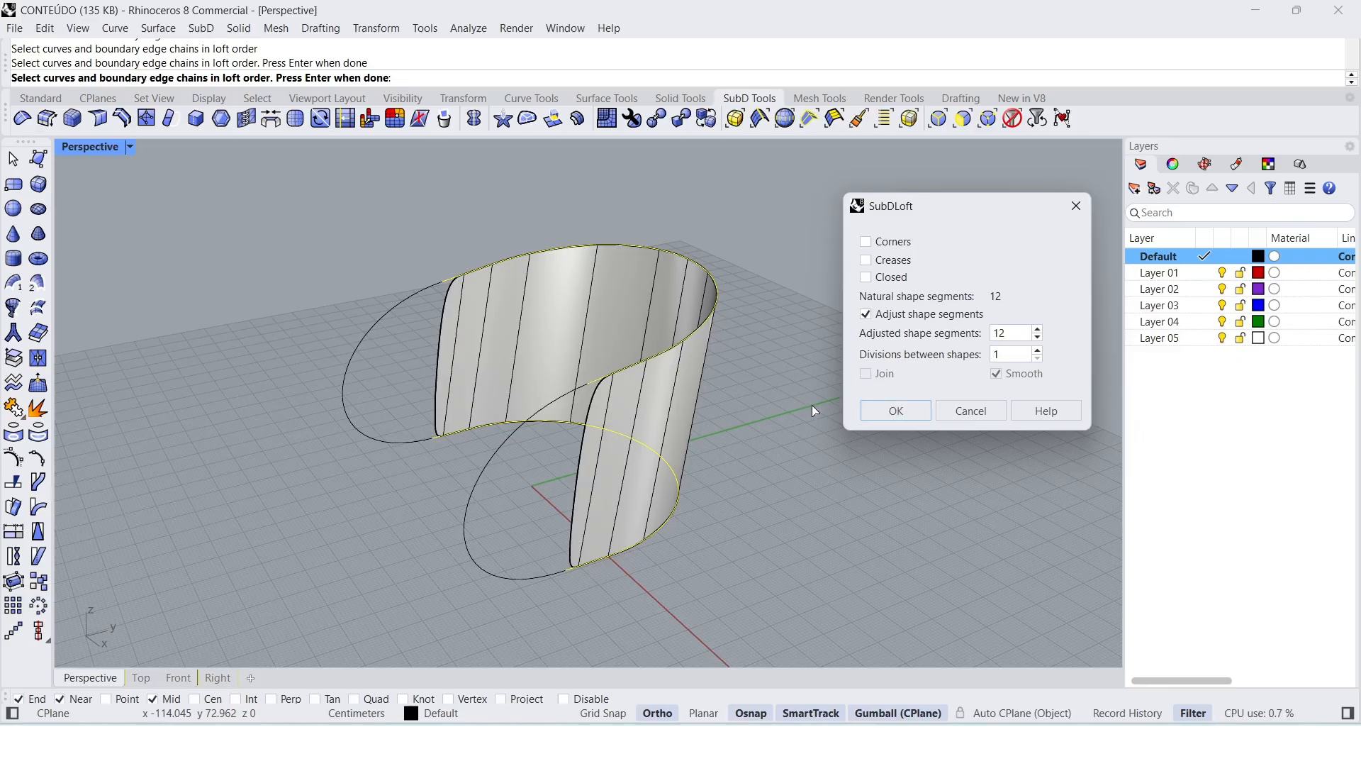
left_click(1040, 353)
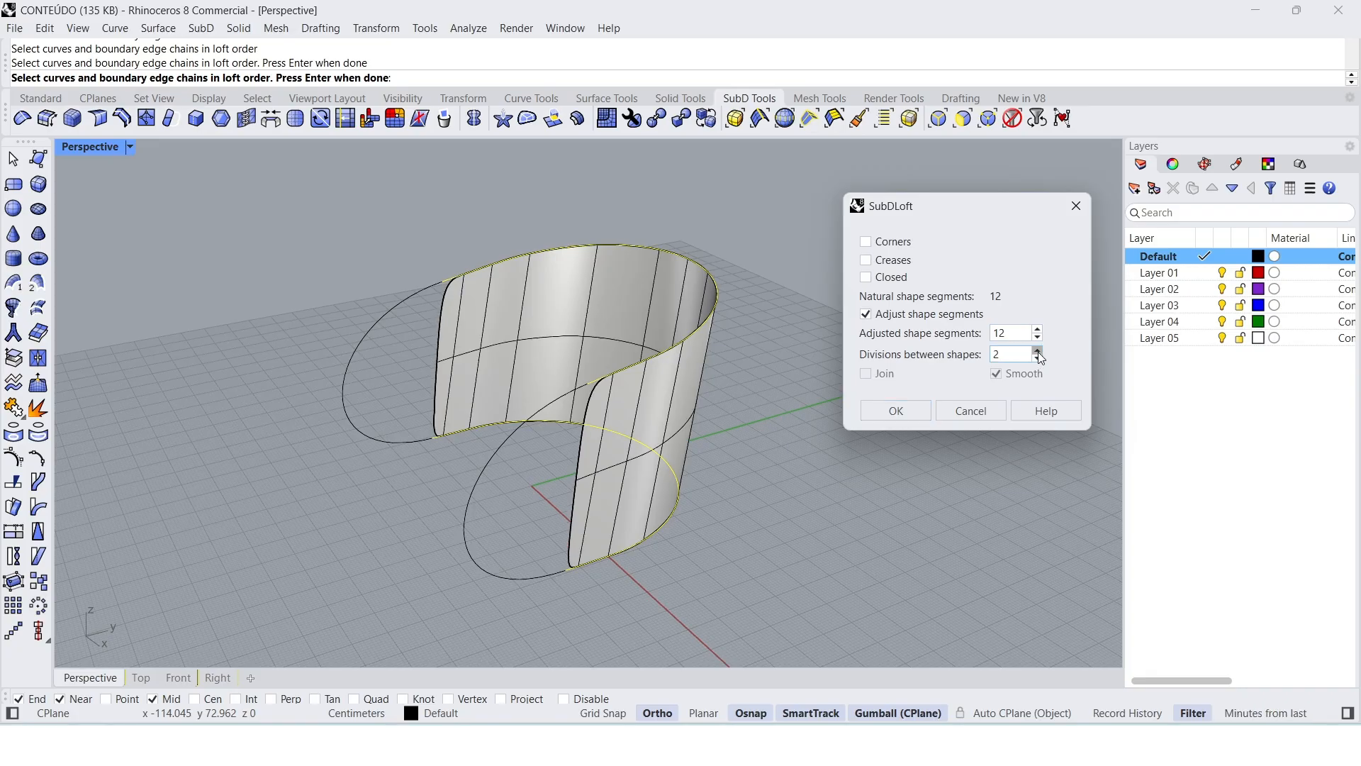
left_click(1038, 352)
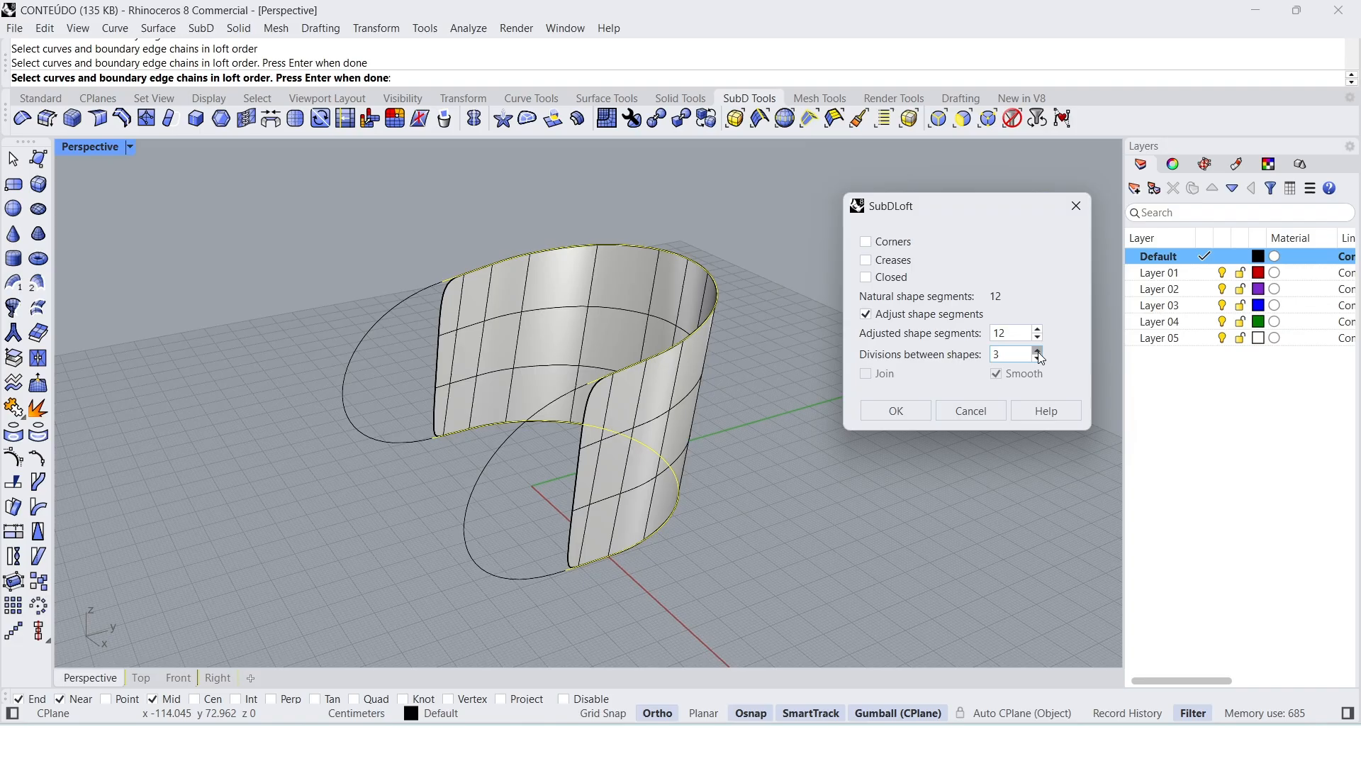
right_click_drag(602, 471, 555, 476)
right_click_drag(713, 423, 714, 471)
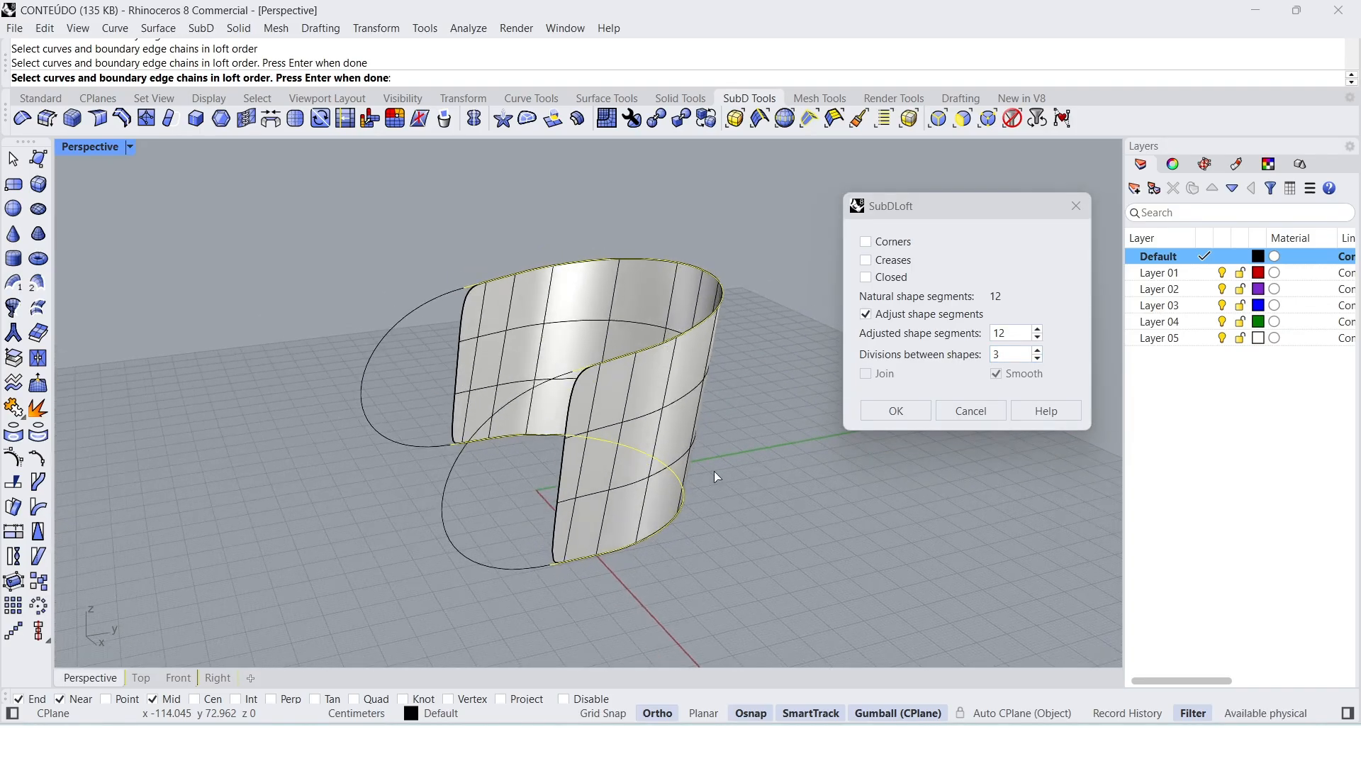
left_click(901, 411)
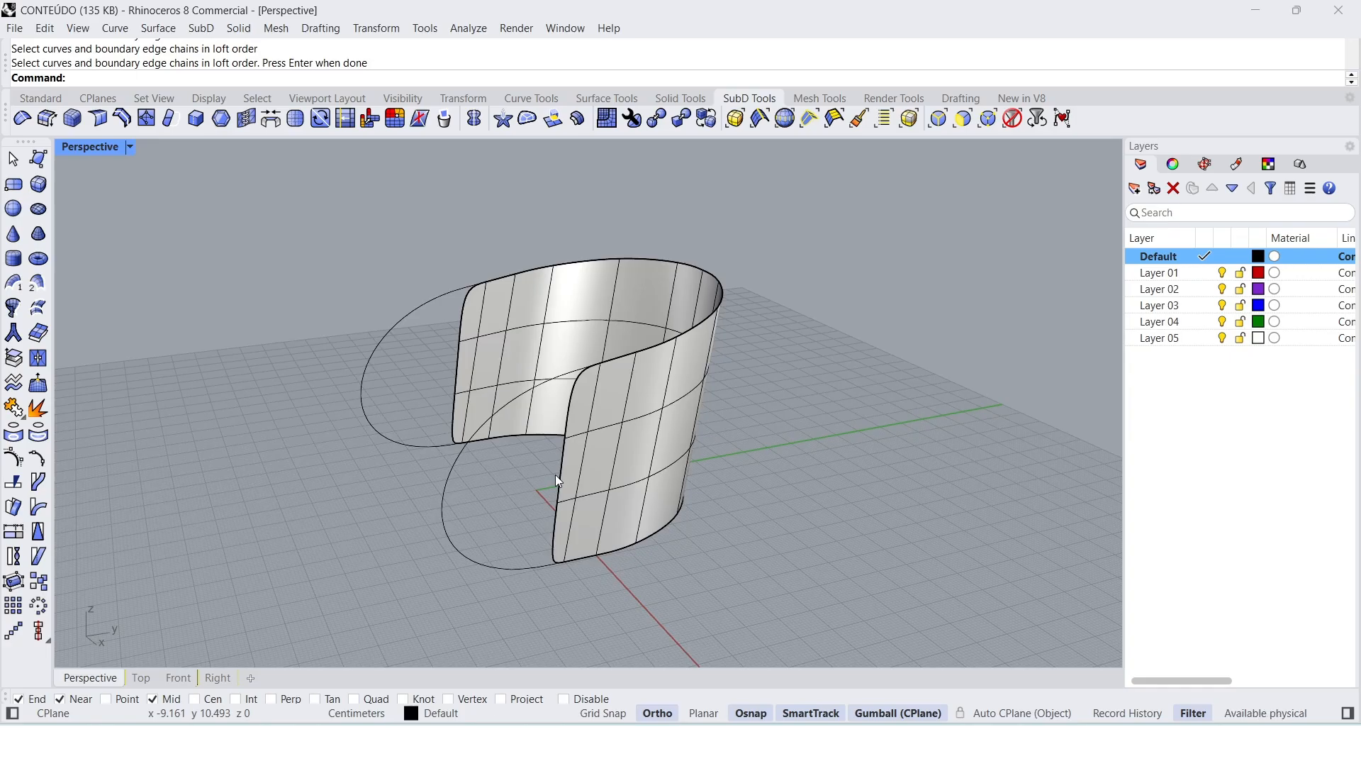
Step: Reflect the lofted SubD across a plane along the Y axis through the midpoint of its lower back edge, keeping the default primary side
right_click_drag(555, 474, 572, 482)
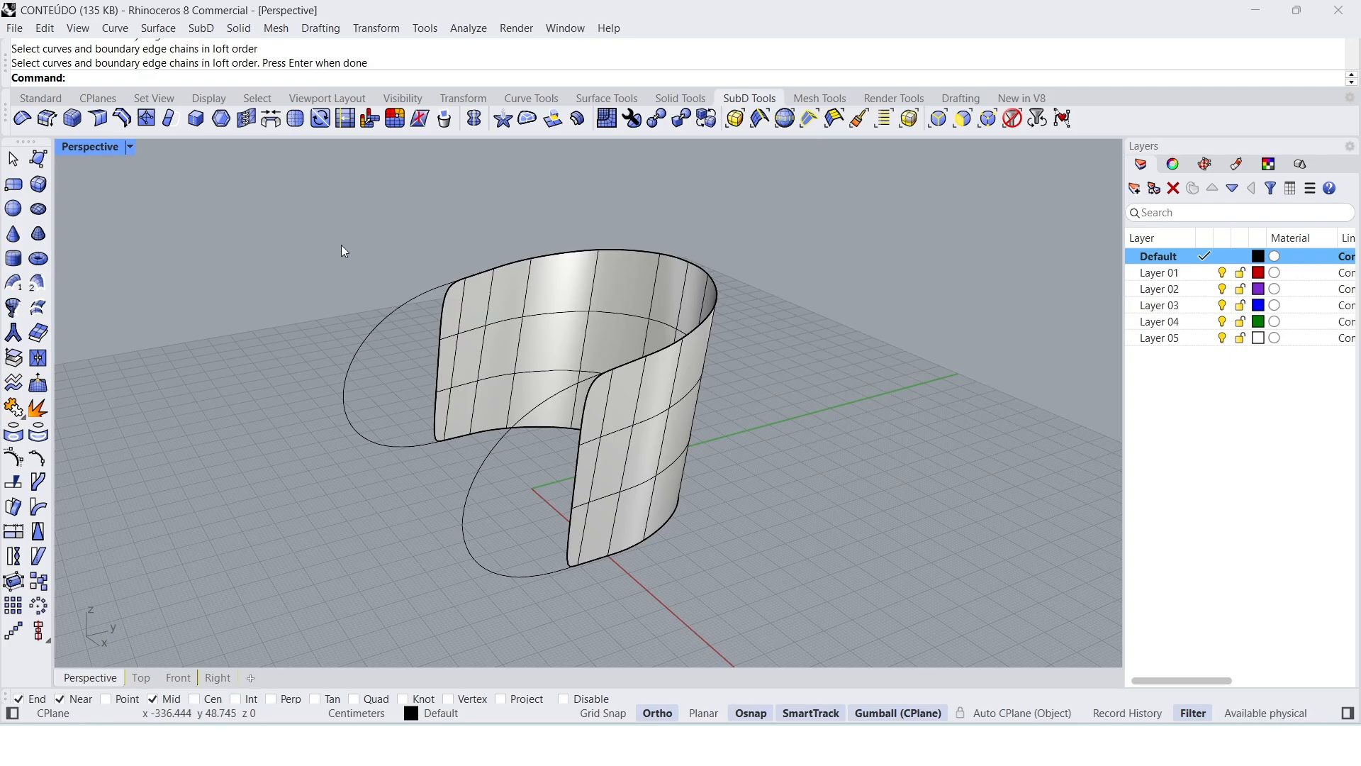
right_click_drag(350, 271, 389, 289)
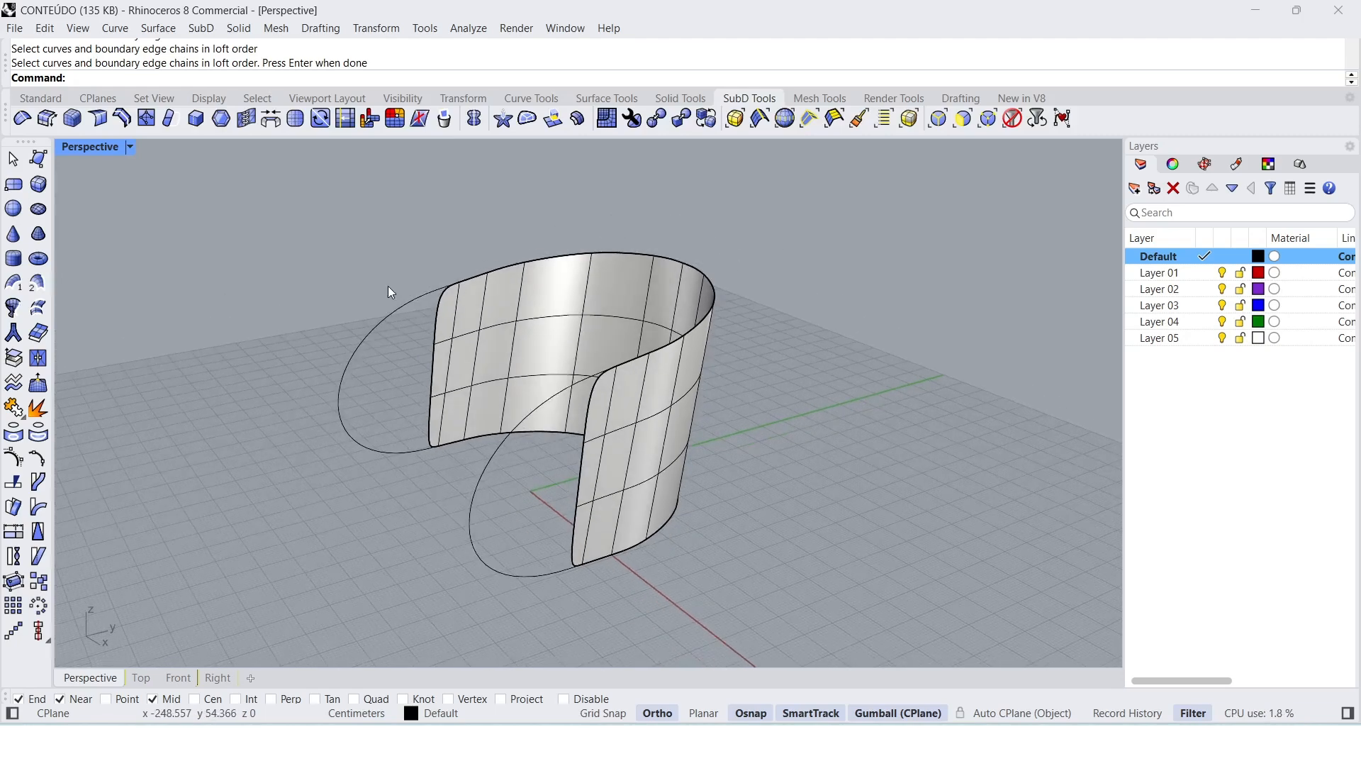
left_click(475, 120)
right_click_drag(554, 278, 624, 316)
left_click(624, 317)
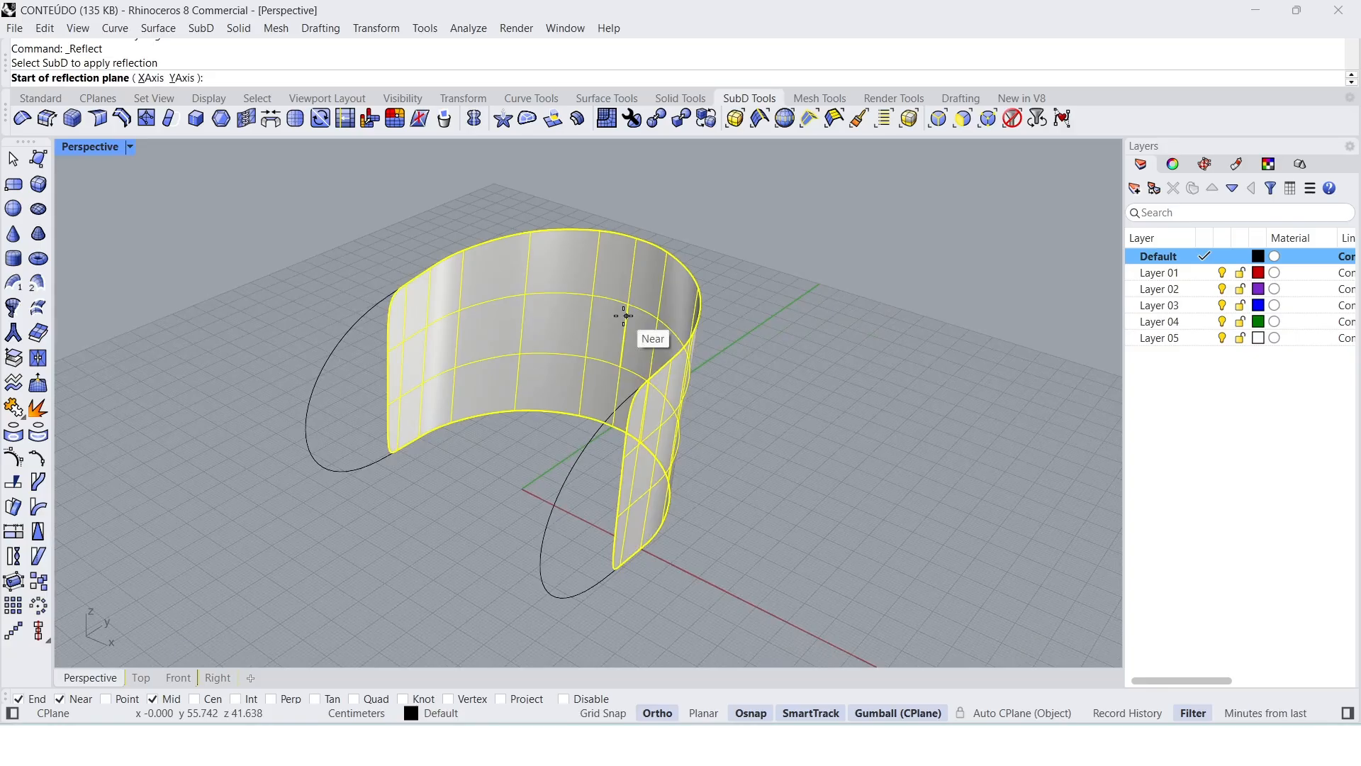
right_click_drag(477, 419, 507, 456)
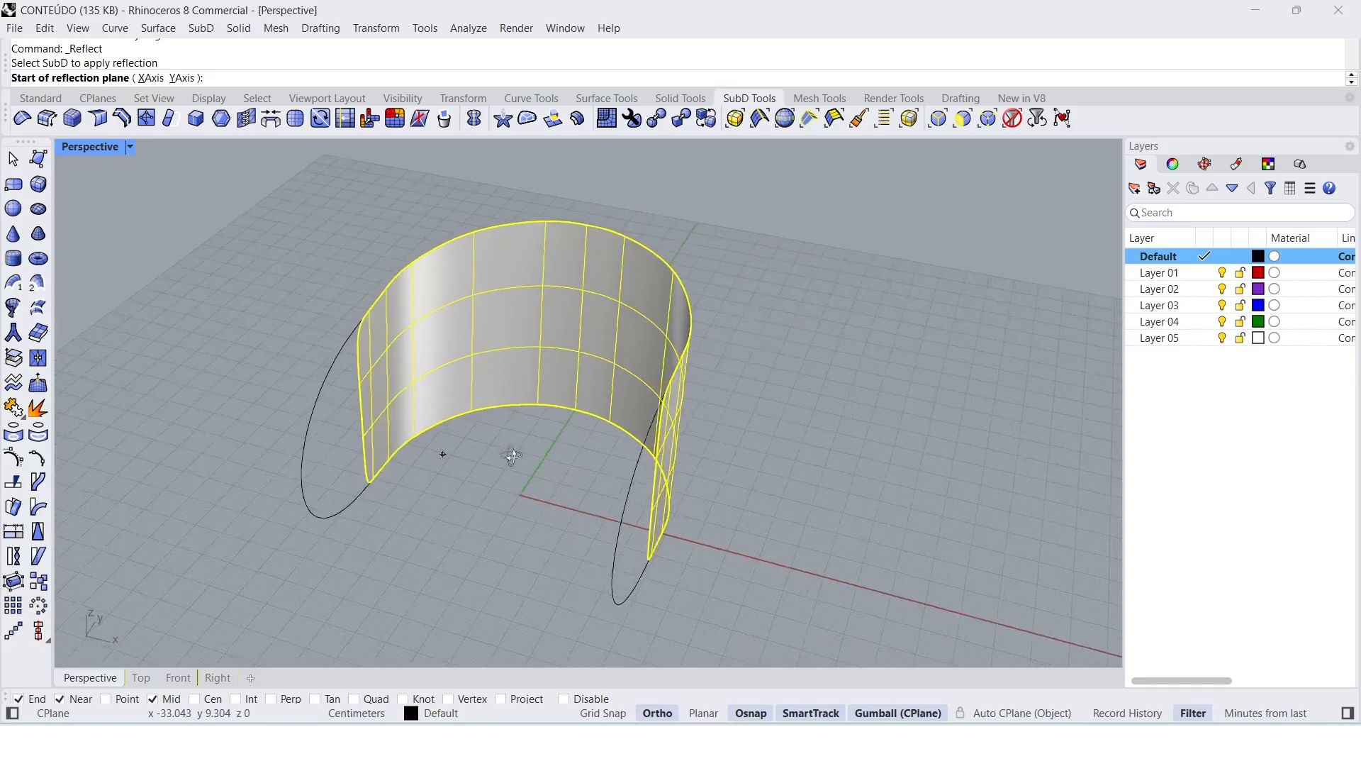
left_click(576, 411)
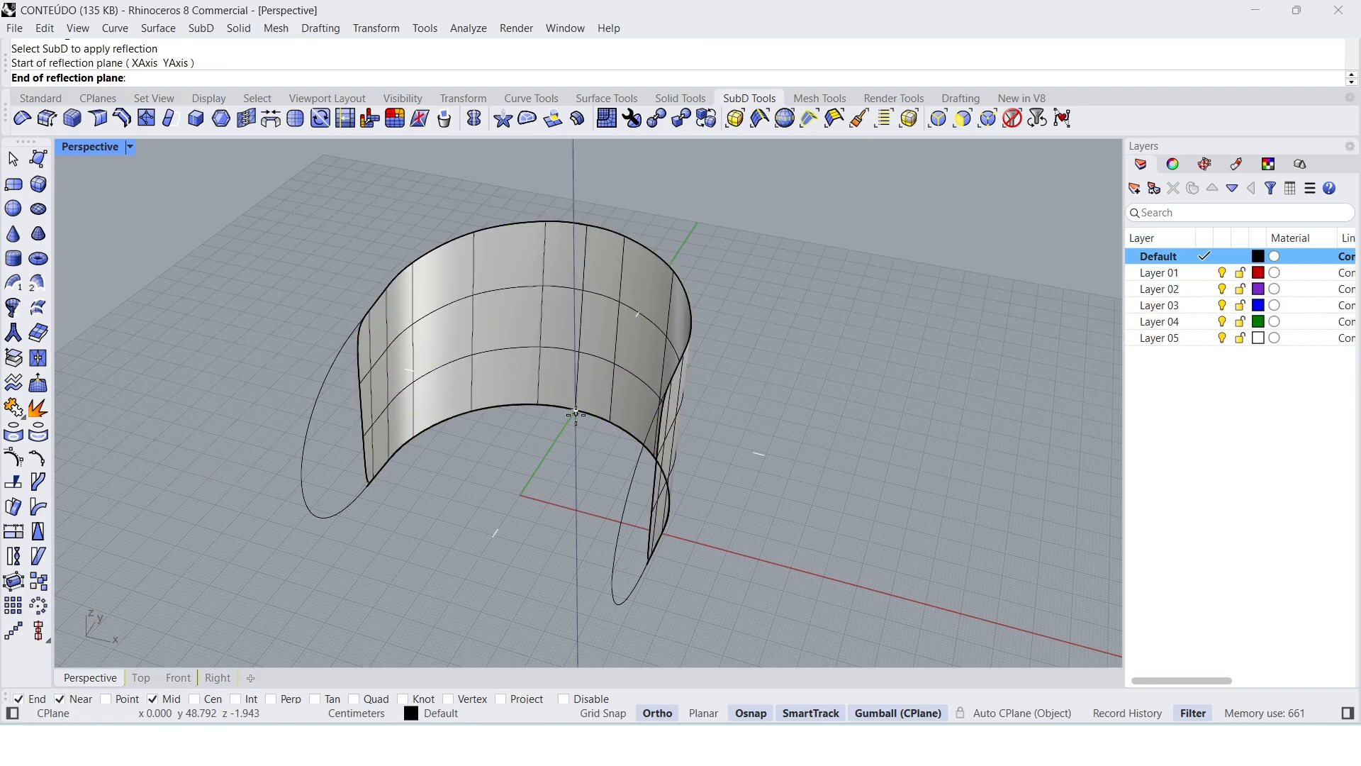
left_click(495, 560)
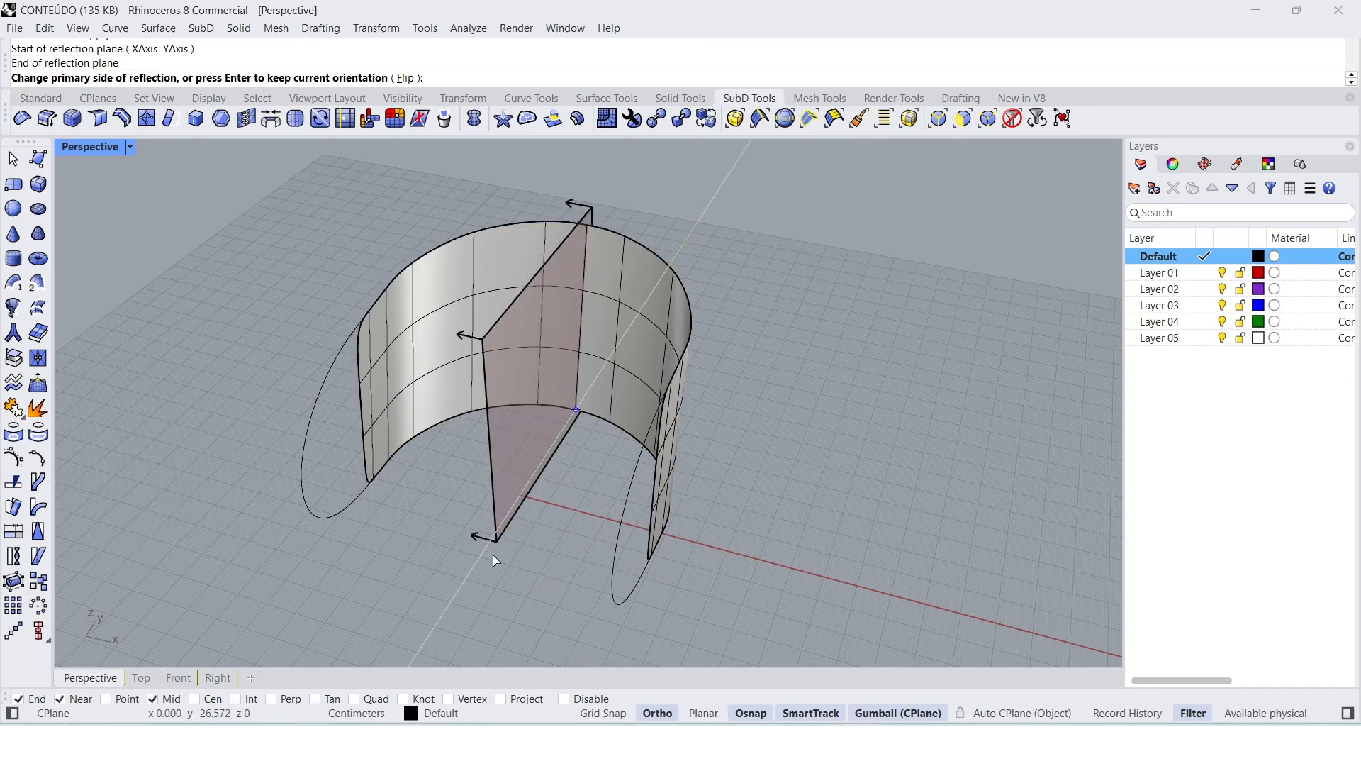
key("Return")
Step: Try moving the reflected surface's open front edge forward past the side curve with the gumball, and undo the move
right_click_drag(556, 501, 599, 466)
left_click(603, 470)
left_click_drag(636, 463, 492, 482)
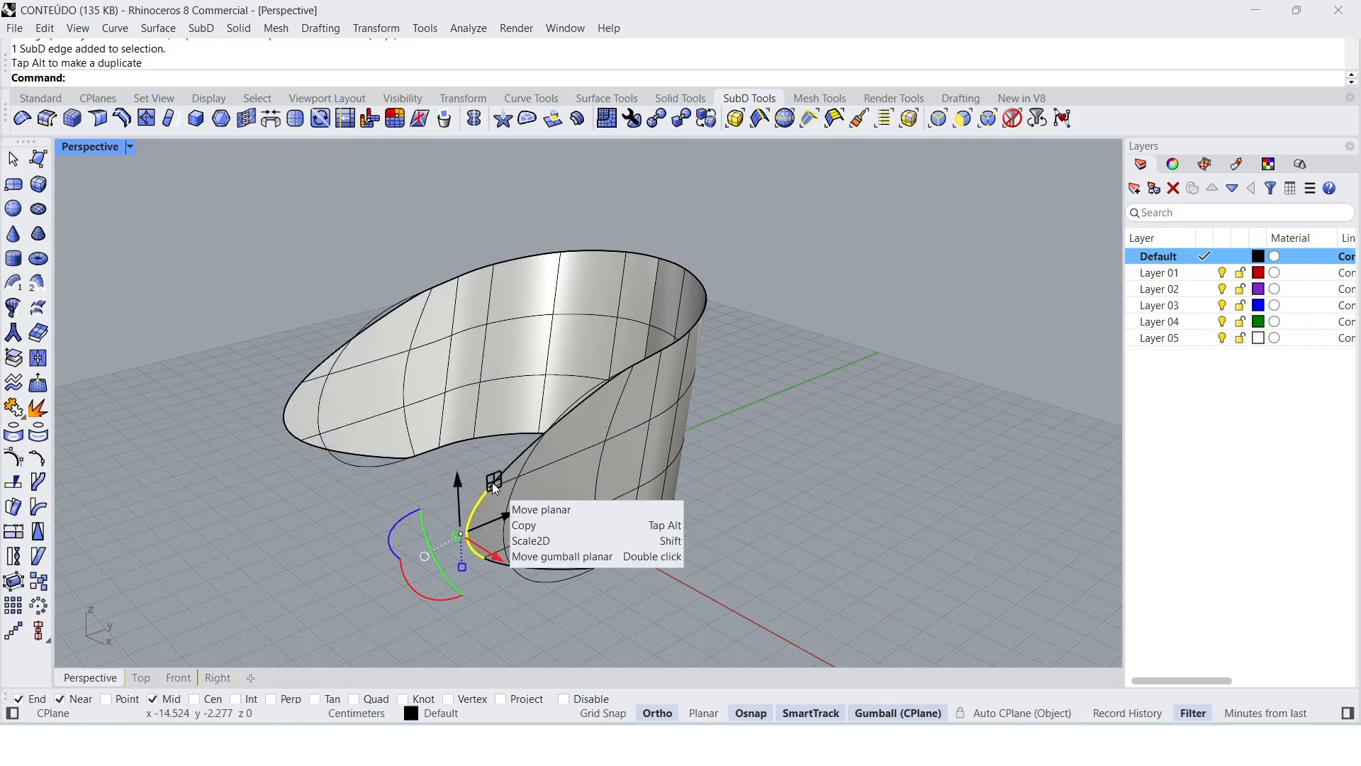
key("ctrl+z")
right_click_drag(832, 467, 782, 458)
key("Escape")
left_click(434, 502)
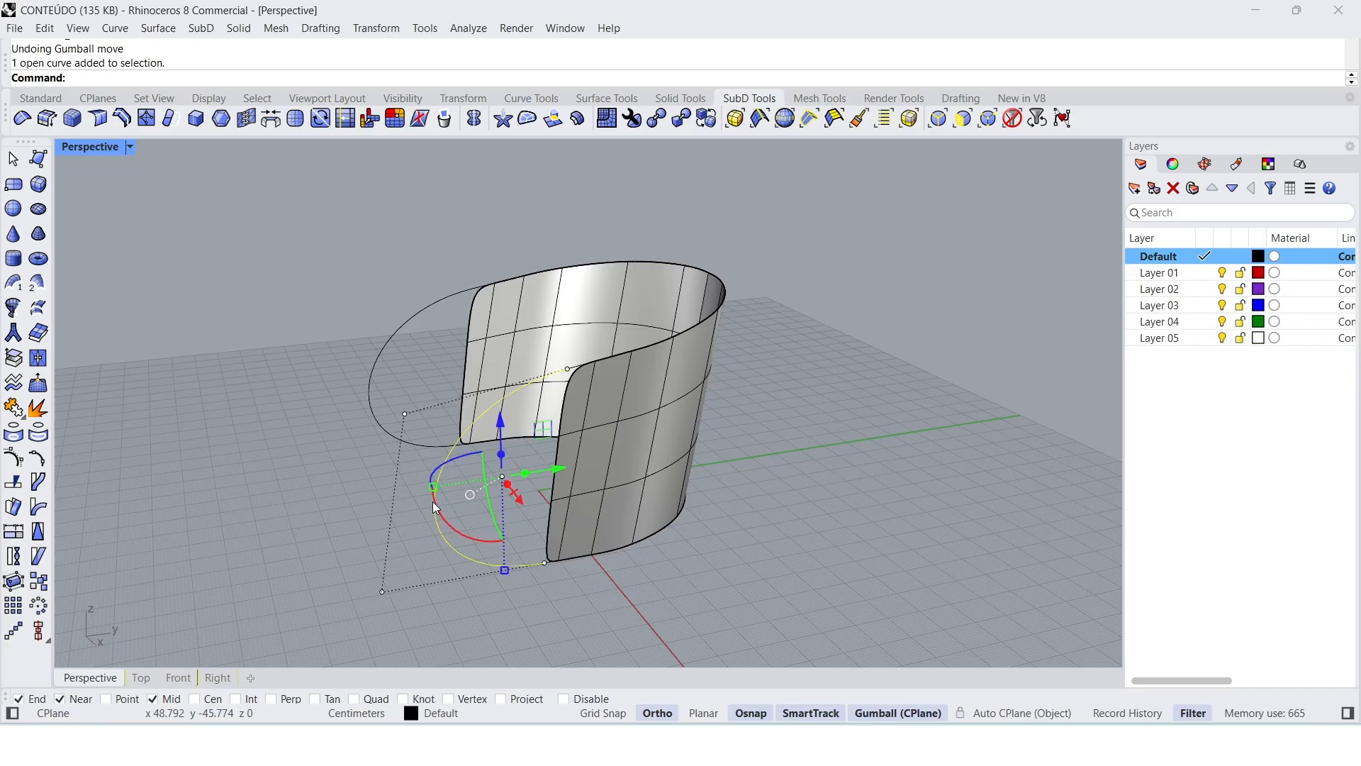
key("Escape")
mouse_move(807, 467)
right_mouse_down()
mouse_move(833, 471)
mouse_move(807, 478)
right_mouse_up()
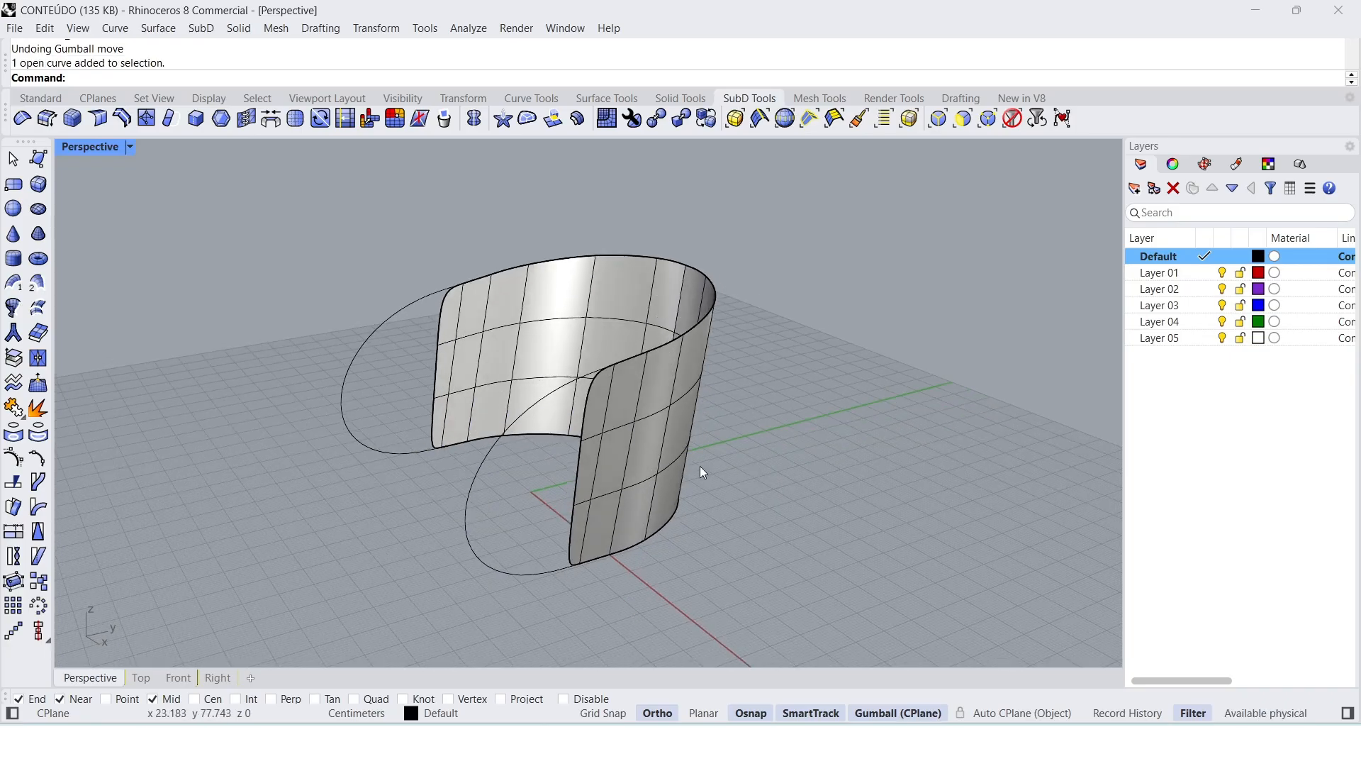
Step: Select the three segments of the reflected surface's open front edge and move them forward along Y toward the side curve
left_click(577, 480, "ctrl+shift")
left_click(588, 417, "ctrl+shift")
left_click(583, 543, "ctrl+shift")
right_click_drag(623, 539, 555, 488)
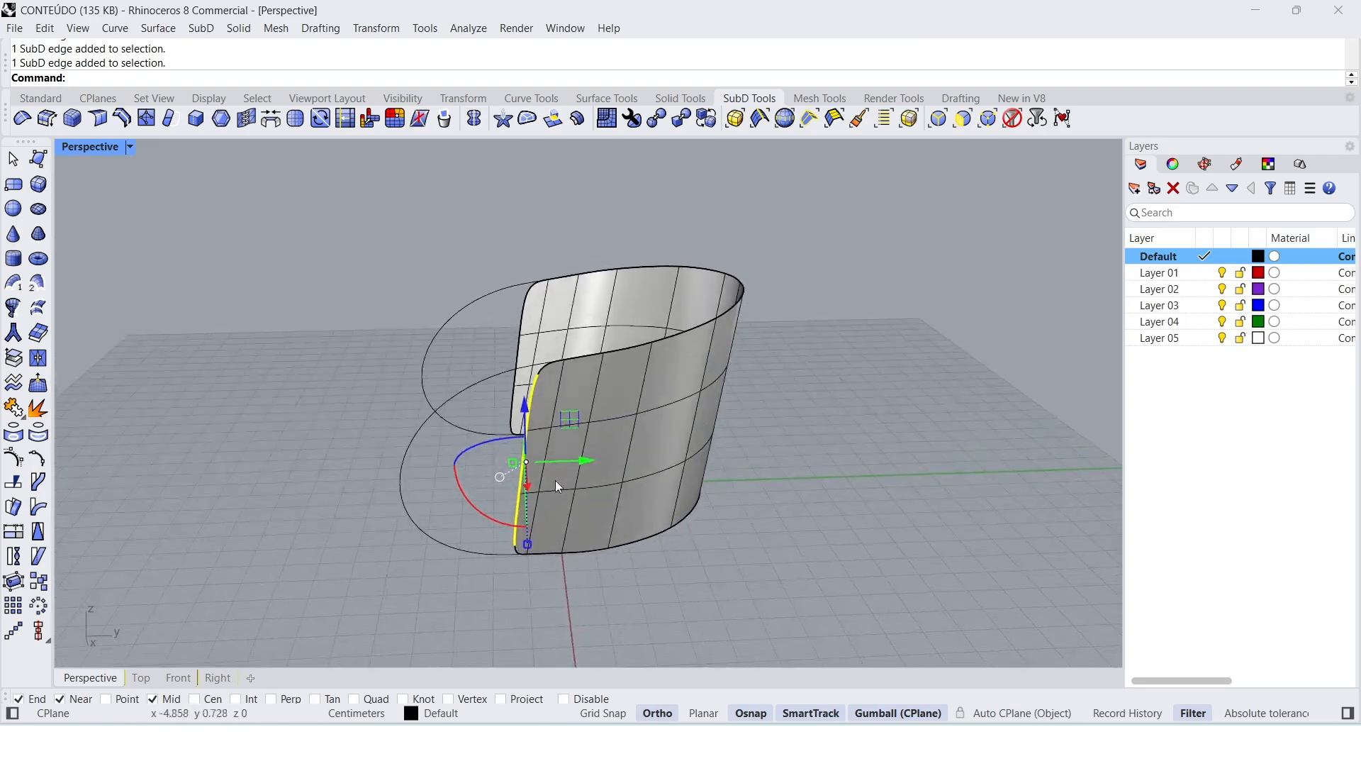
left_click_drag(568, 466, 478, 470)
right_click_drag(478, 471, 480, 539)
left_click(601, 595)
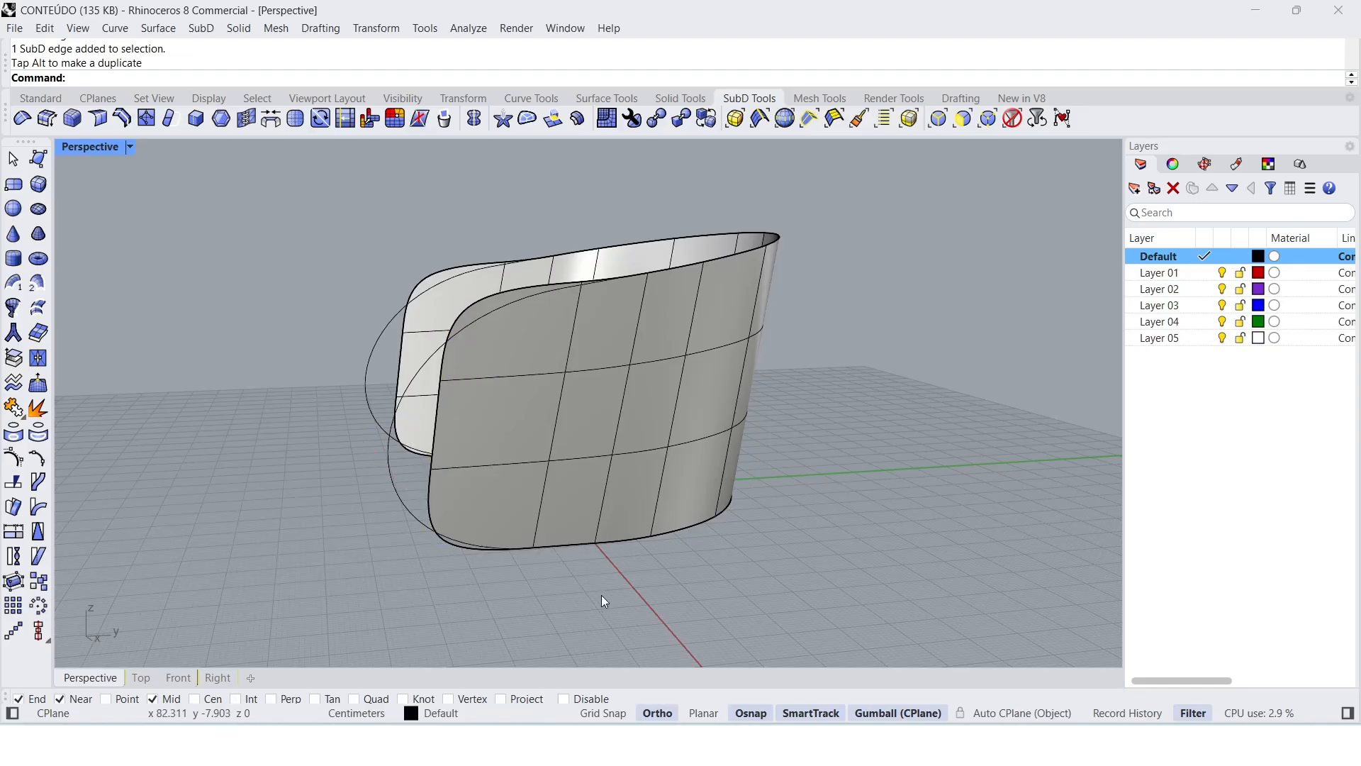
Step: With the SubDs in flat display, lower the upper front corner vertex toward the side curve, then restore smooth display
left_click(711, 125)
right_click_drag(620, 319, 644, 438)
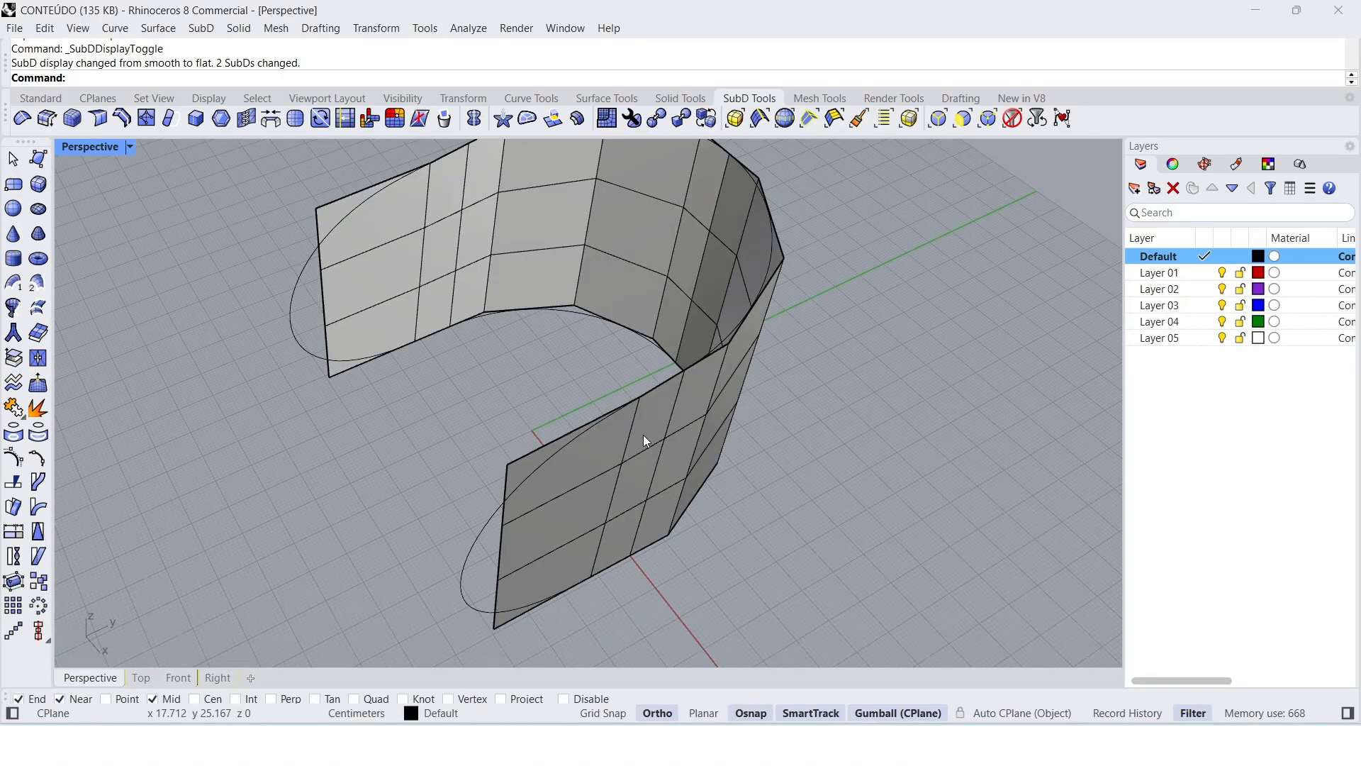
right_click_drag(643, 435, 485, 377)
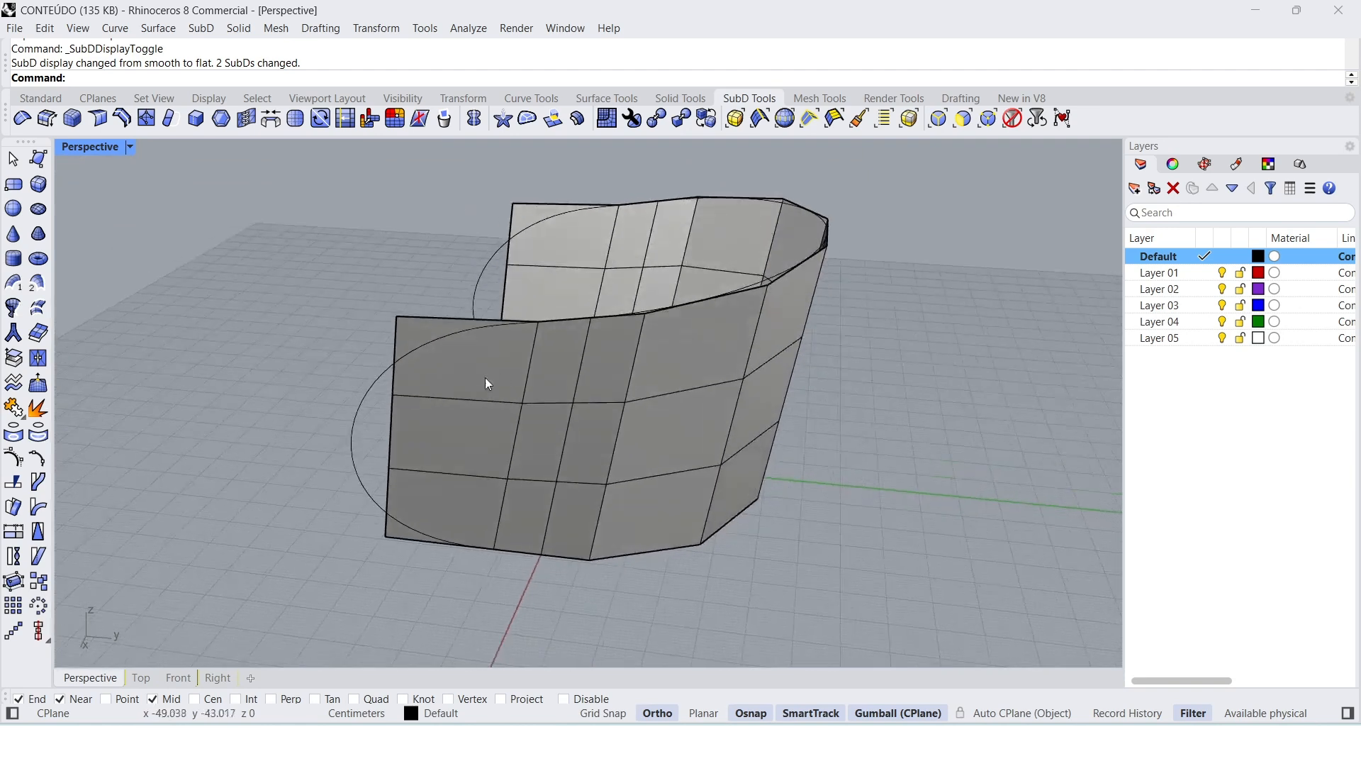
left_click(397, 316)
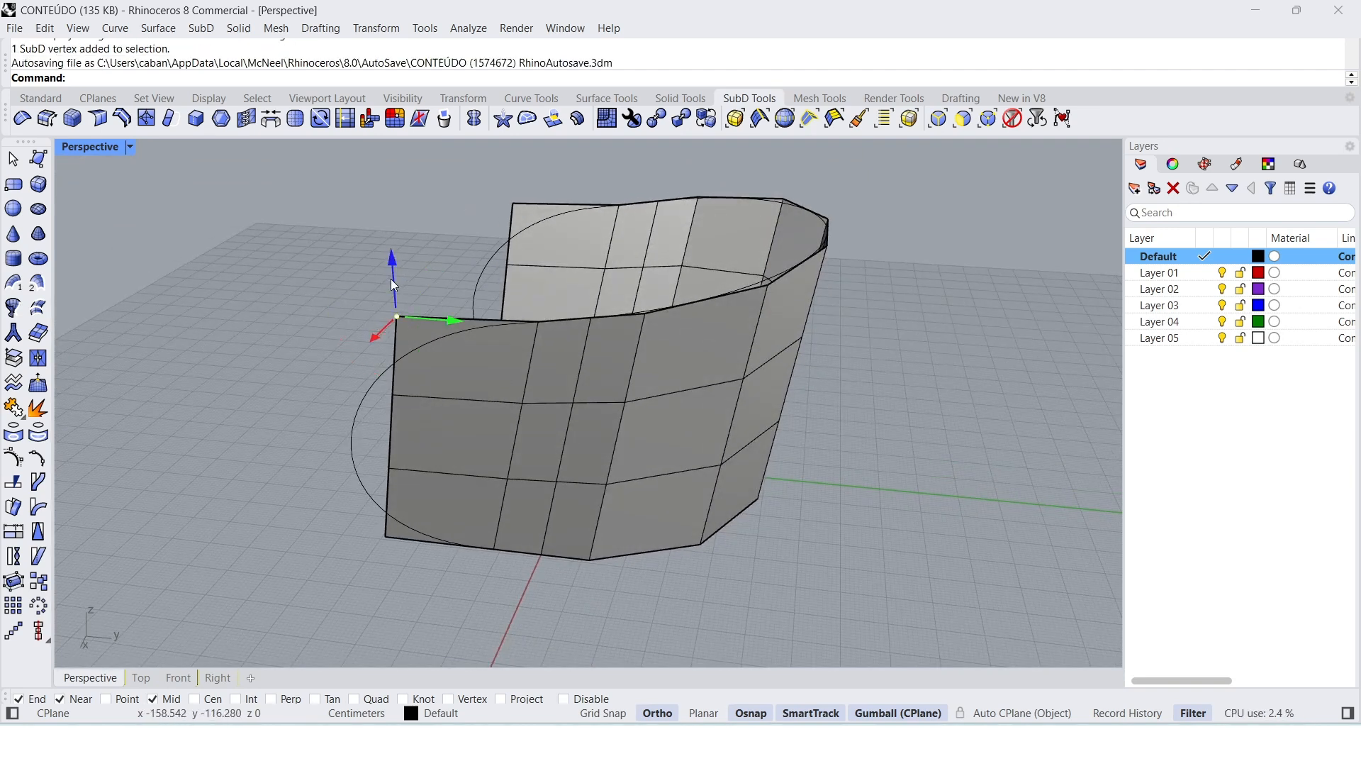
left_click_drag(392, 298, 385, 303)
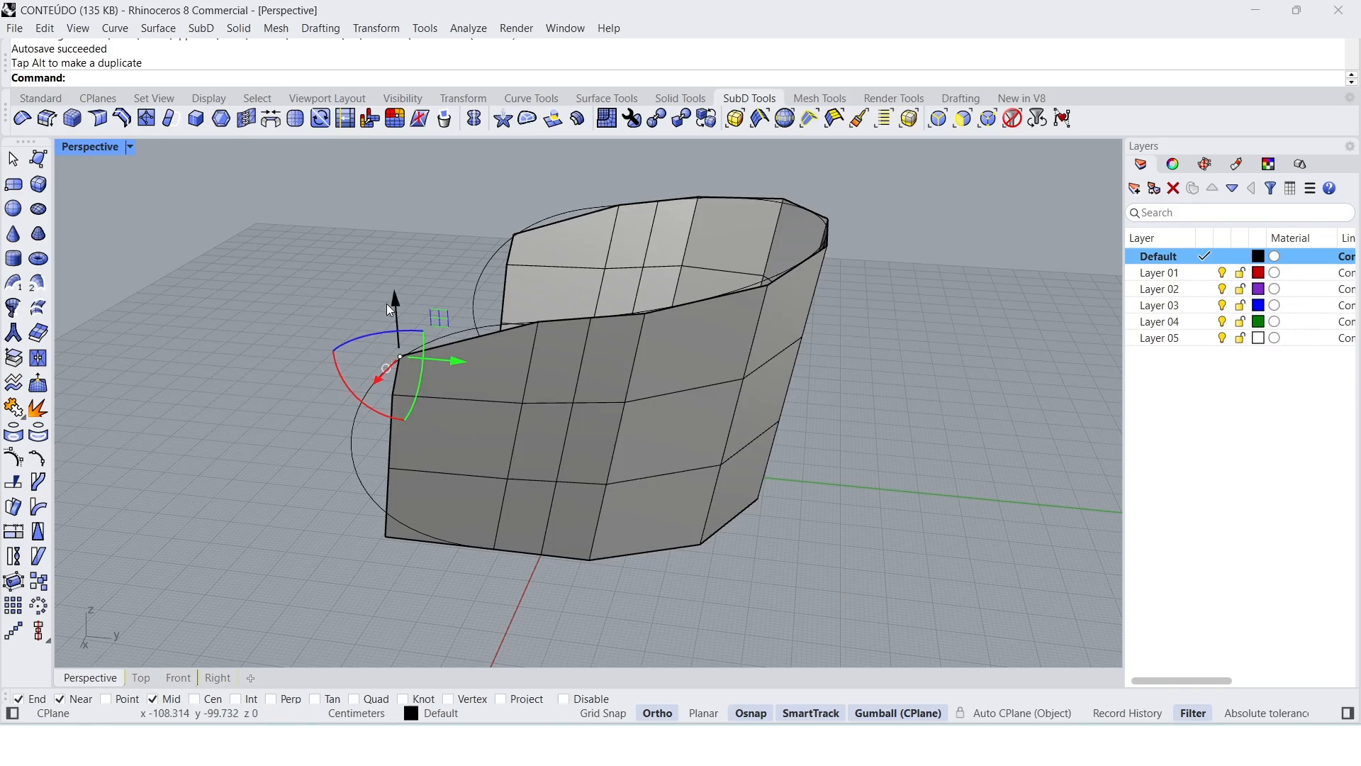
key("Tab")
left_click(250, 447)
right_click_drag(254, 434, 271, 425)
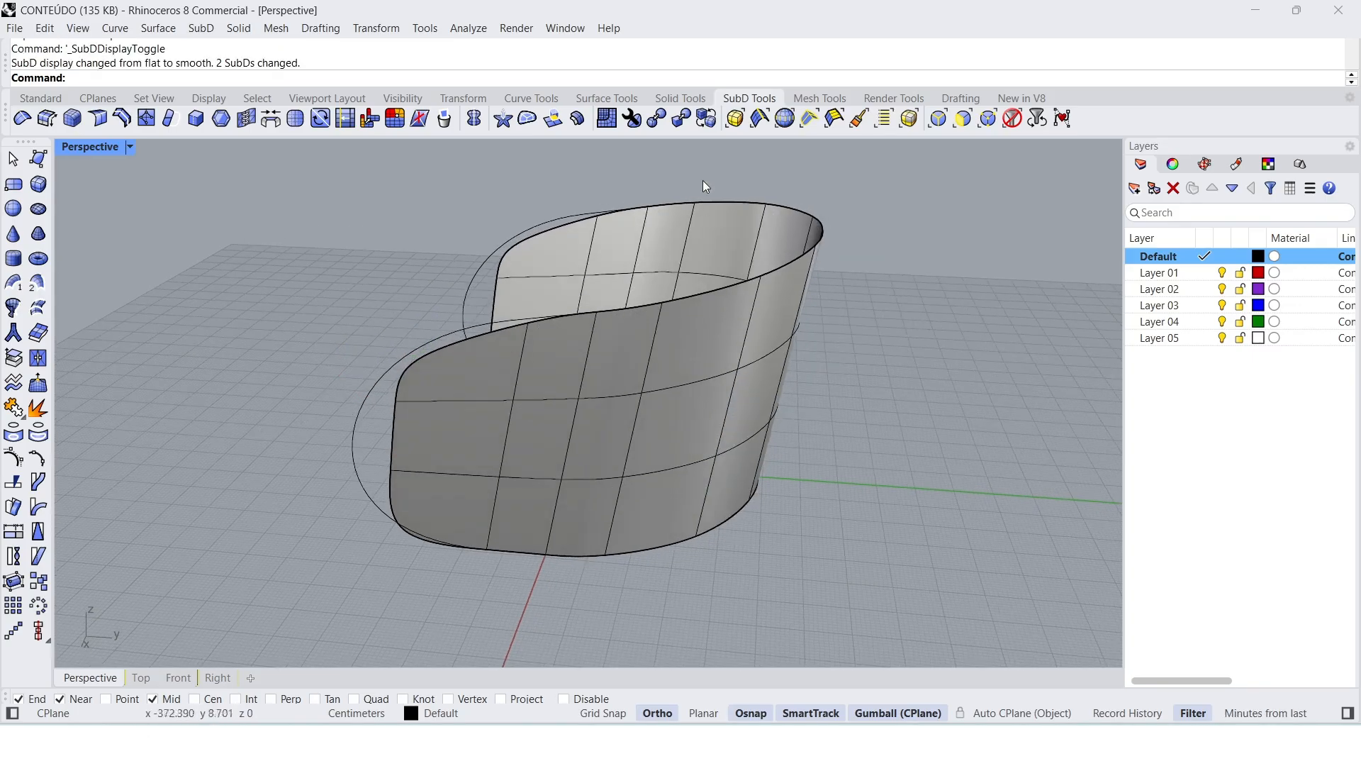
Step: Compare the flat and smooth SubD displays of the backrest
left_click(711, 119)
left_click(709, 119)
left_click(709, 122)
left_click(712, 125)
left_click(712, 127)
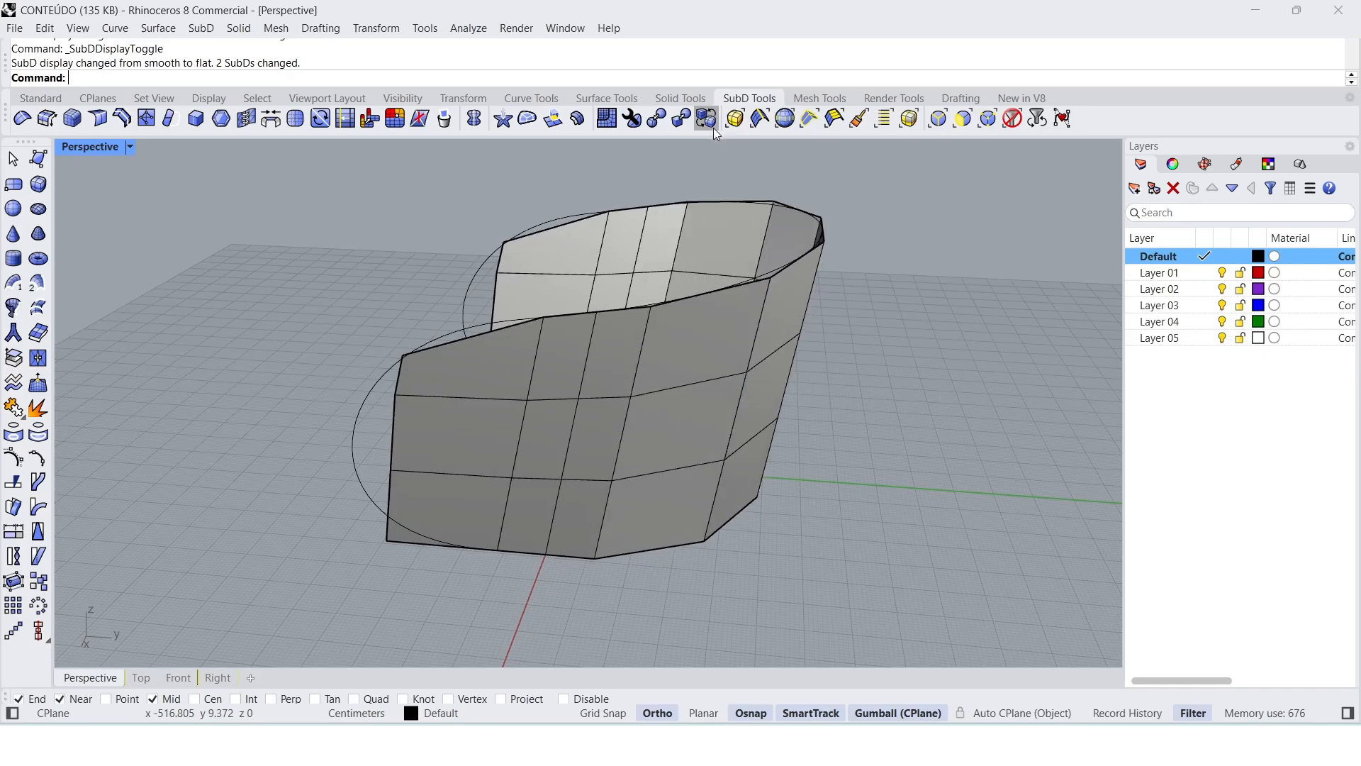
left_click(715, 130)
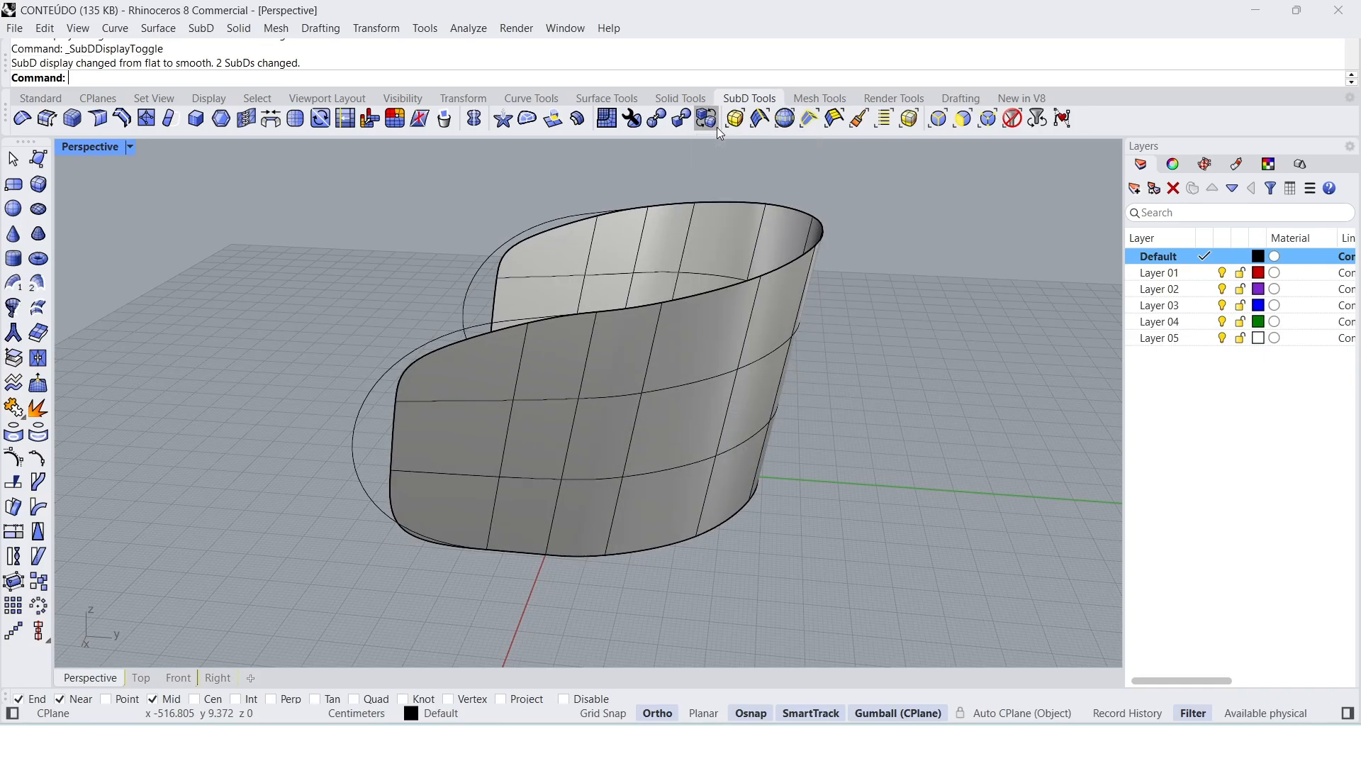
Step: In flat display, move the front edge vertex just below the upper corner forward along Y, and return to smooth display
left_click(717, 126)
right_click_drag(471, 424, 401, 405)
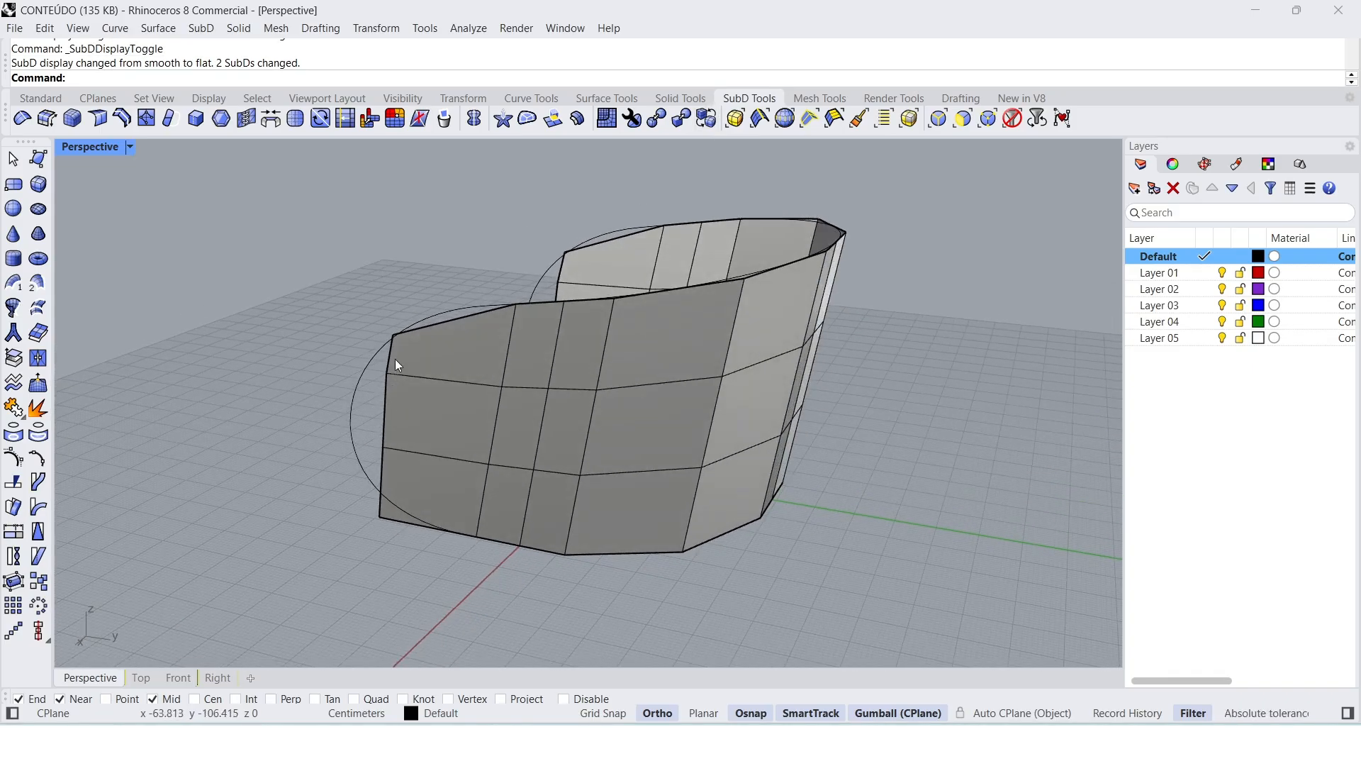
scroll(390, 345, "up", 2)
left_click(388, 382)
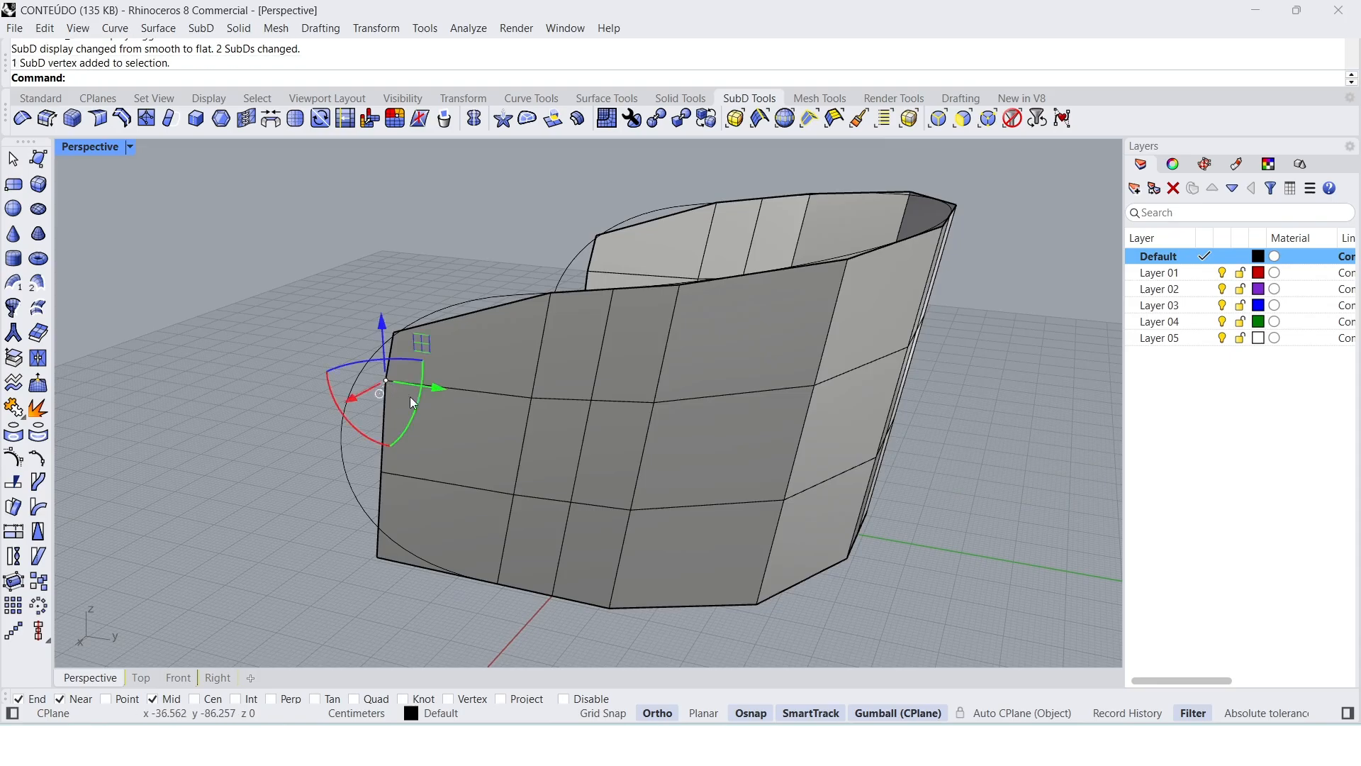
left_click_drag(434, 387, 417, 387)
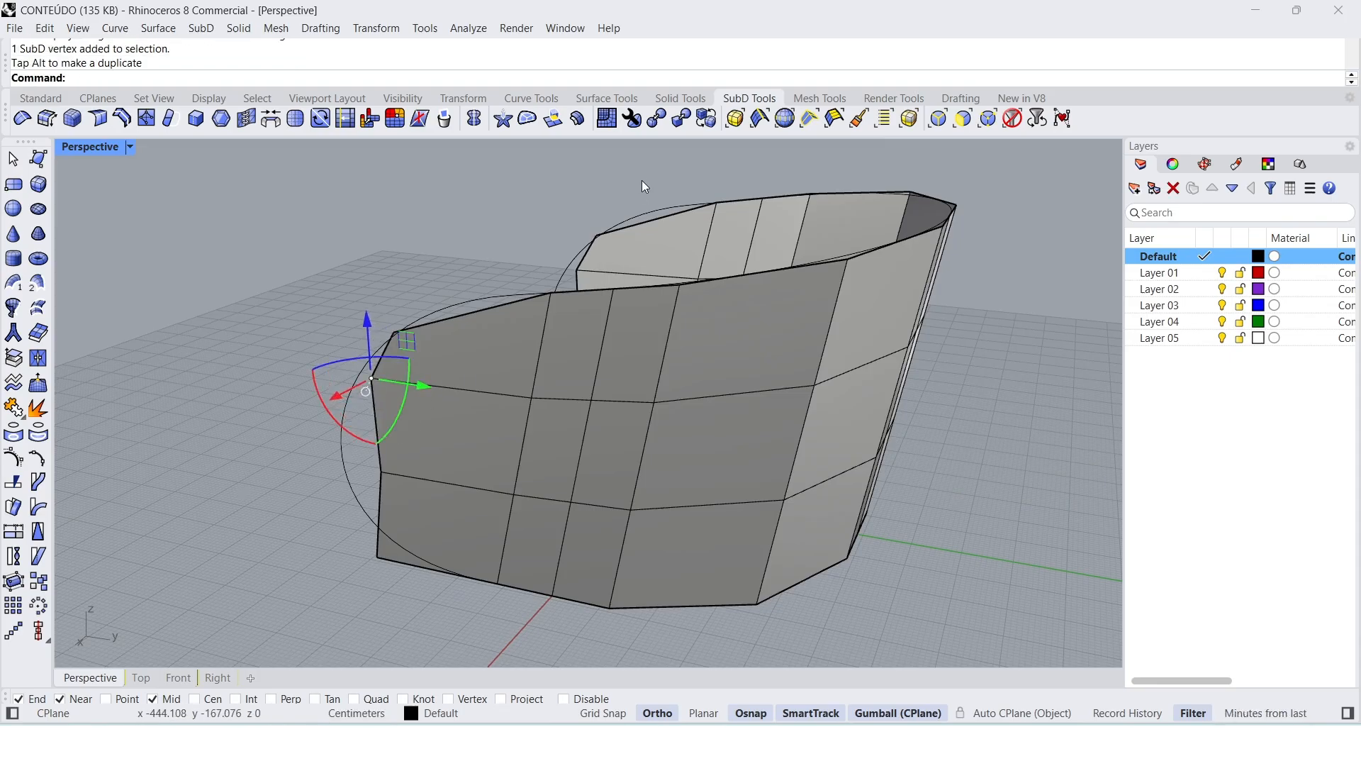
left_click(709, 121)
right_click_drag(496, 426, 479, 363)
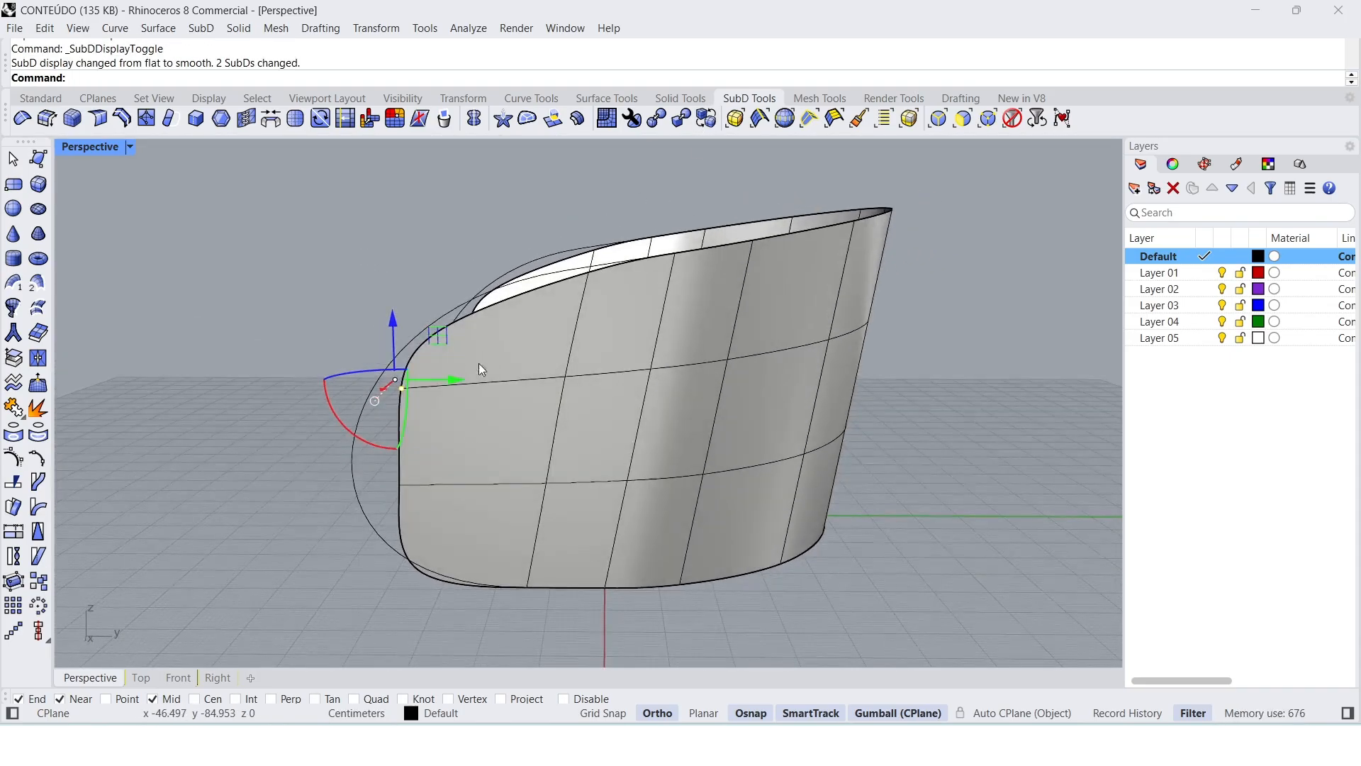
Step: Move the two middle vertices of the front edge forward along Y until the edge reaches the side curve
left_click(290, 511)
left_click(401, 485)
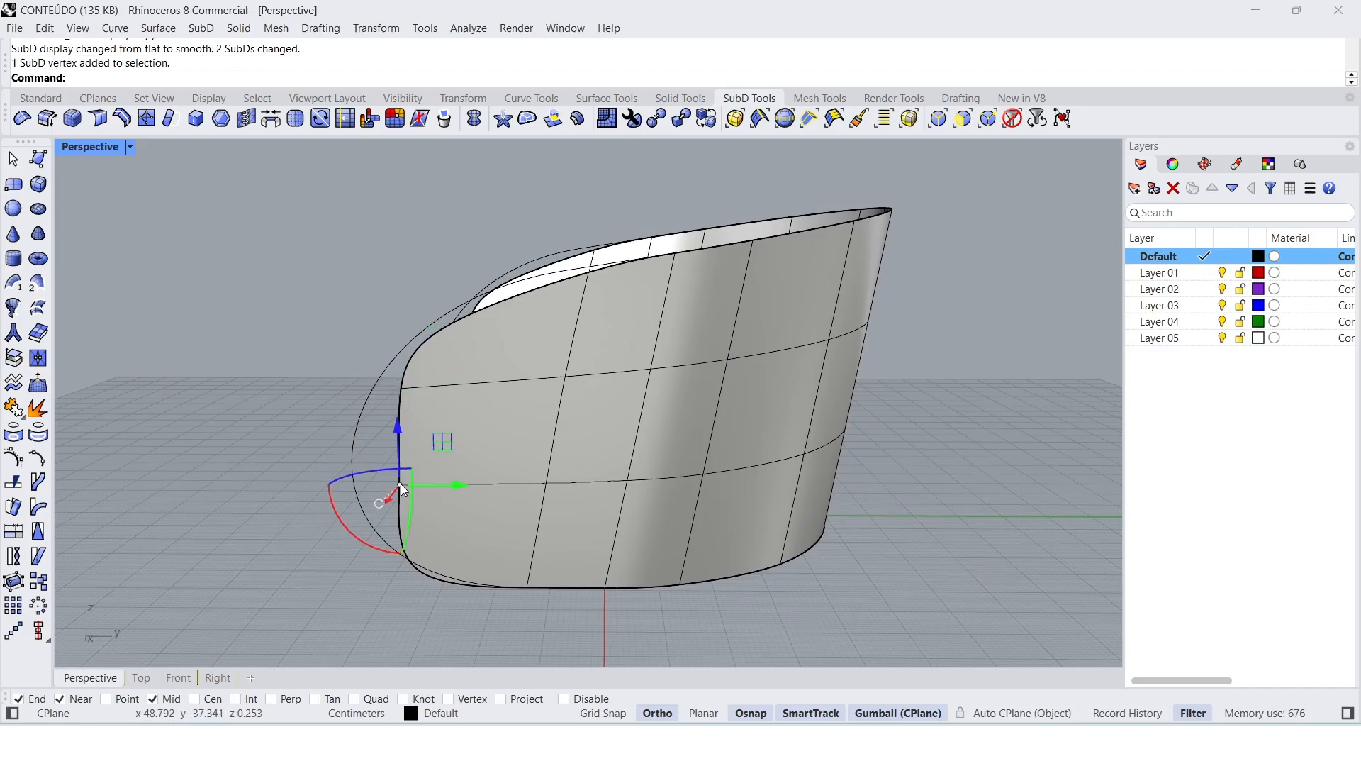
left_click_drag(432, 485, 402, 391)
left_click(394, 389)
left_click(329, 524)
left_click(360, 483)
left_click_drag(385, 483, 375, 485)
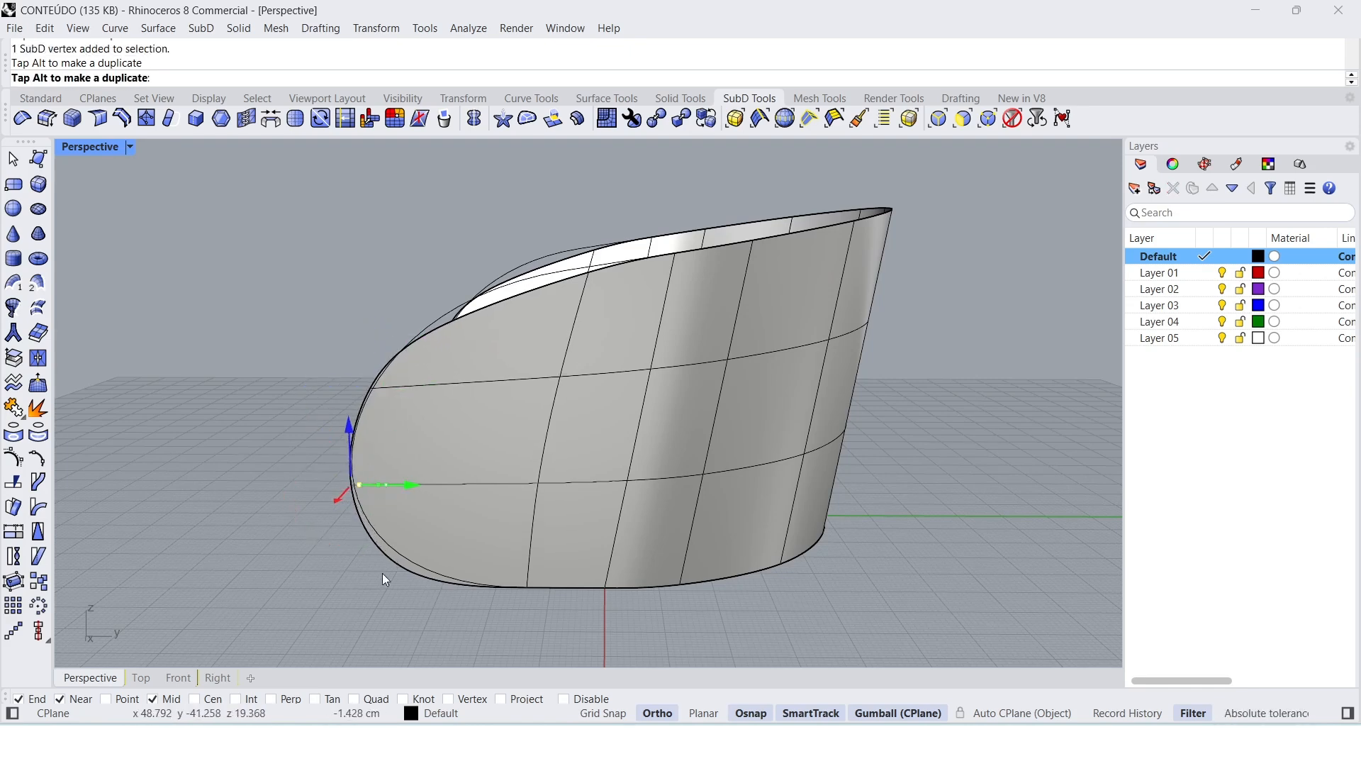
Step: Raise the lower front corner vertex about 1.7 cm toward the side curve
left_click(412, 596)
scroll(413, 595, "up", 5)
left_click(408, 561)
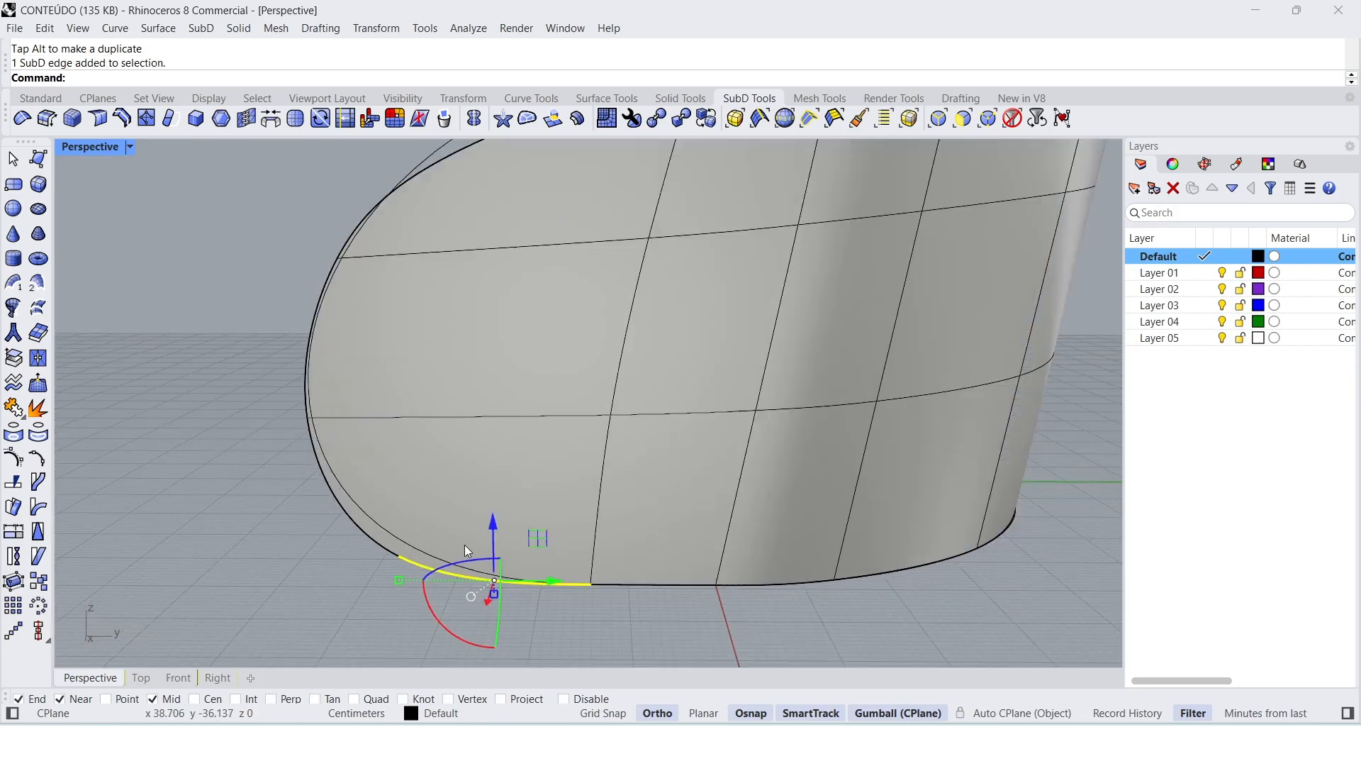
left_click(367, 594)
left_click(400, 556)
left_click_drag(398, 513, 400, 497)
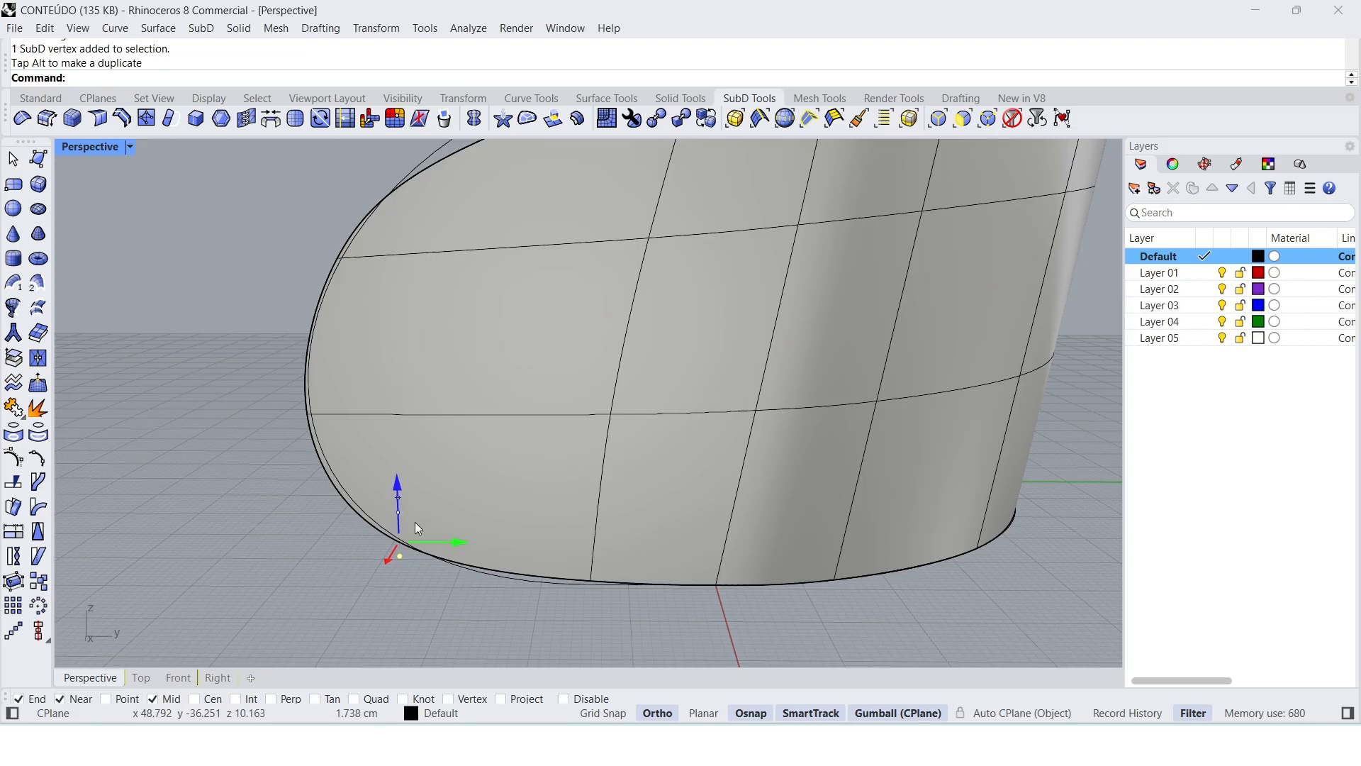
Step: Lower the bottom edge segment beside the front corner and shift the lower front segment slightly back to match the side curve
left_click(493, 606)
left_click(534, 573)
left_click_drag(495, 522, 470, 527)
left_click(328, 579)
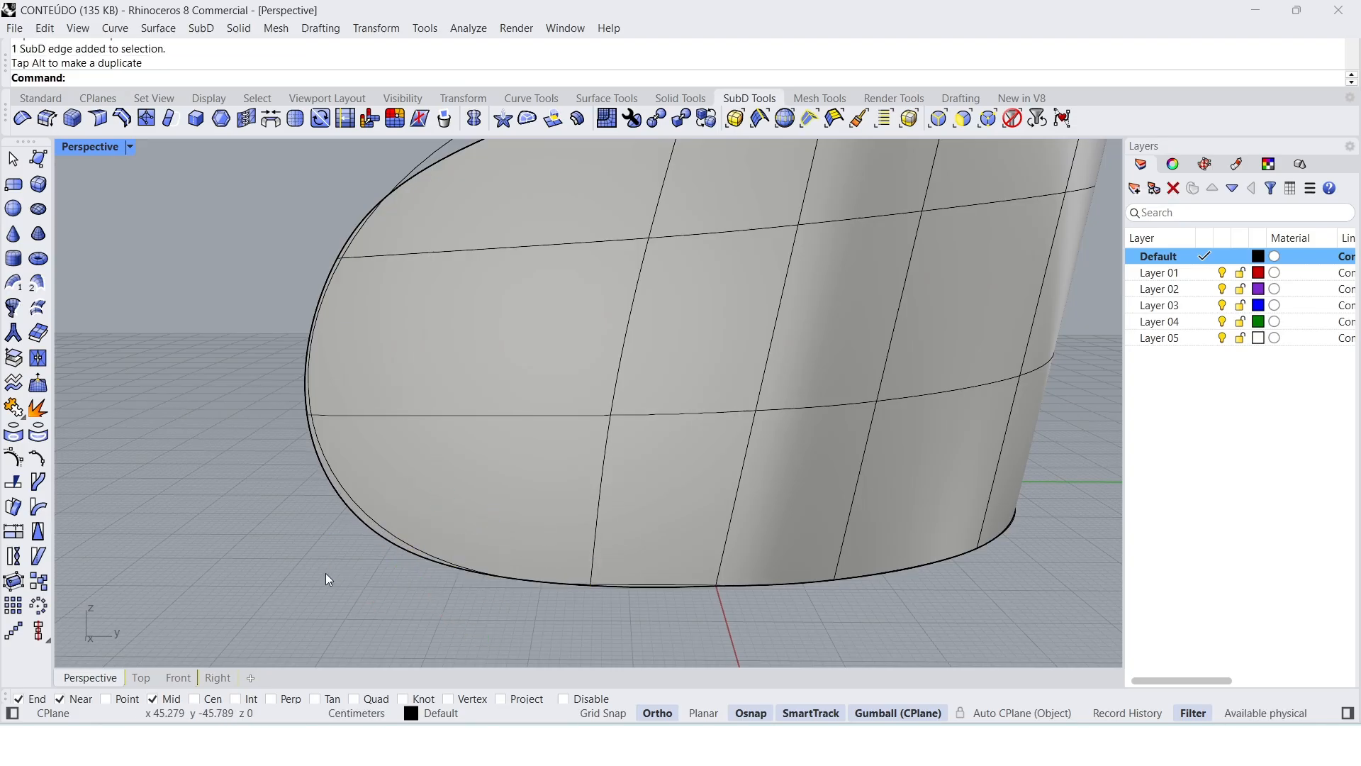
left_click(347, 513)
left_click_drag(389, 490, 397, 490)
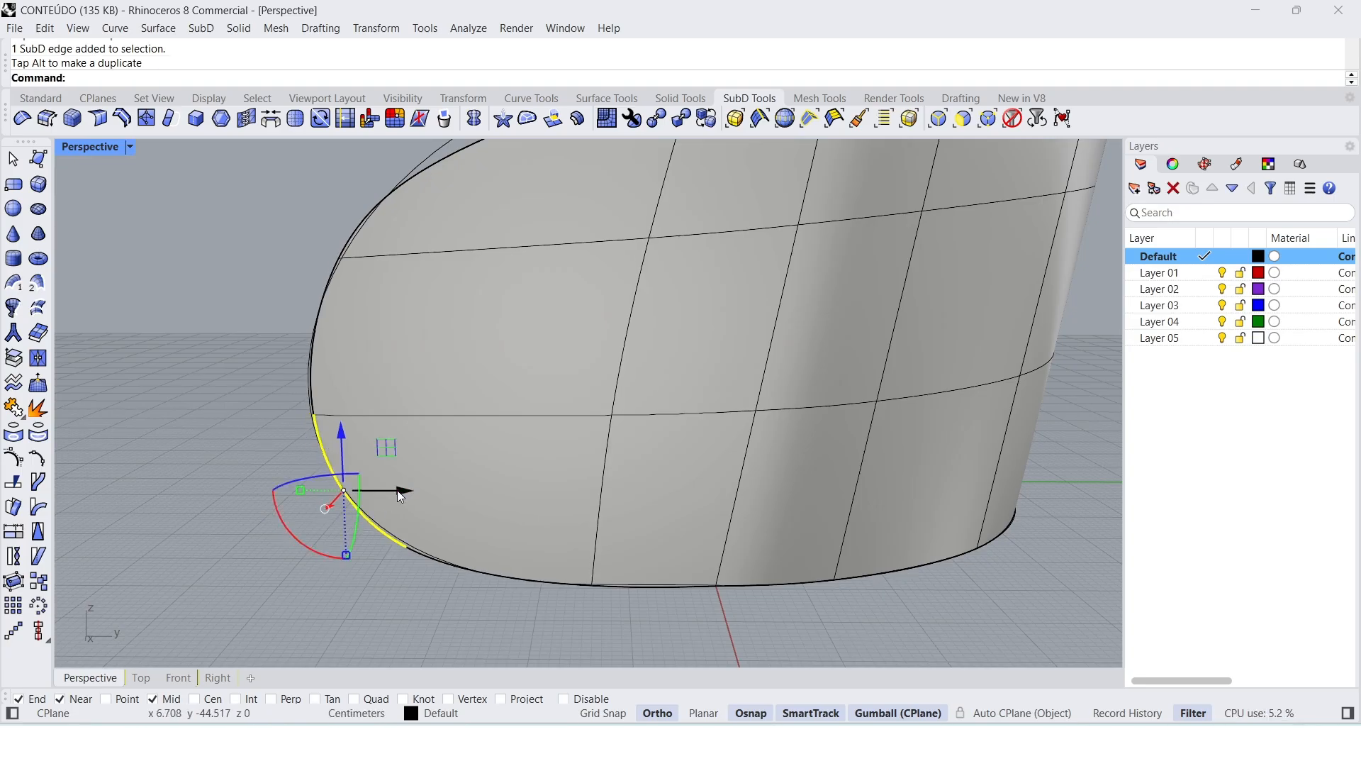
Step: In flat display, raise the top edge segment beside the upper front corner toward the side curve, and return to smooth display
scroll(345, 492, "down", 6)
right_click_drag(345, 493, 353, 397)
scroll(396, 343, "up", 4)
left_click(400, 325)
key("Tab")
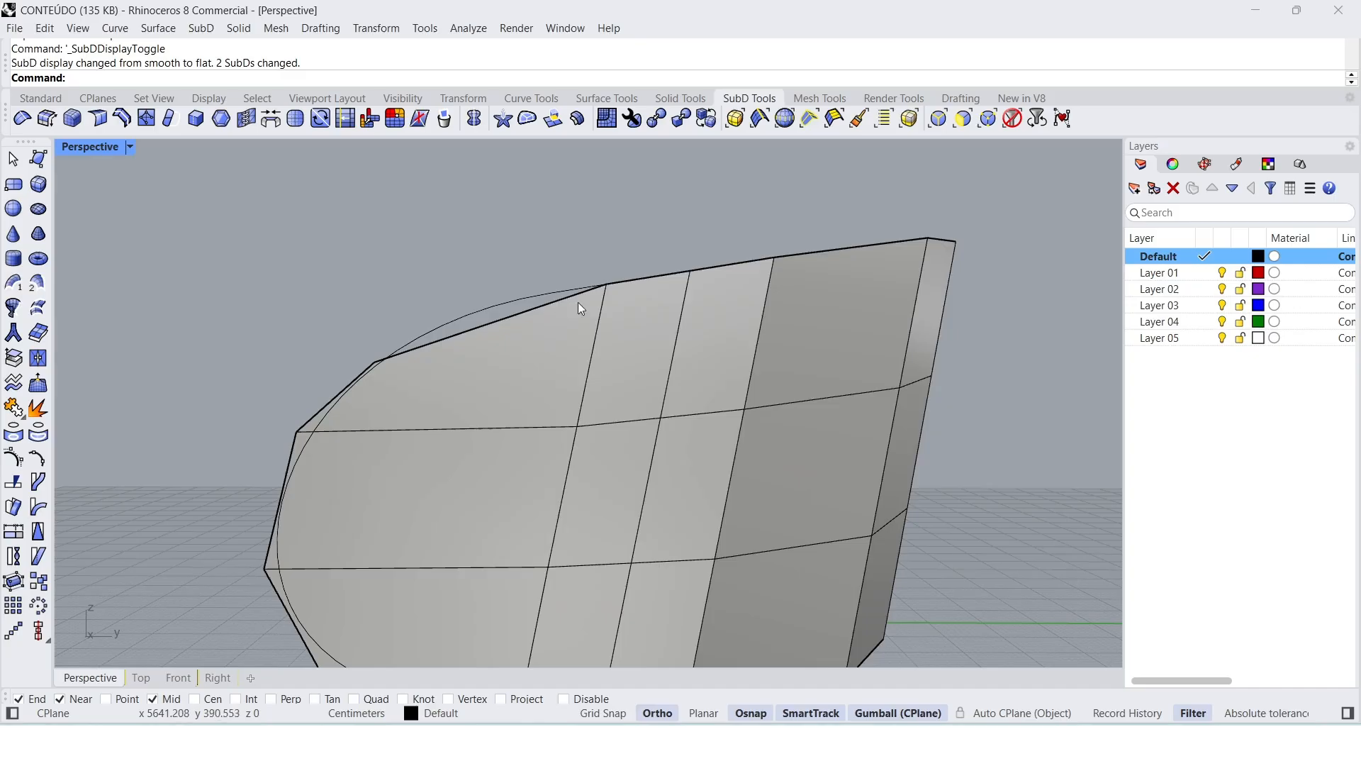
key("Tab")
left_click(704, 119)
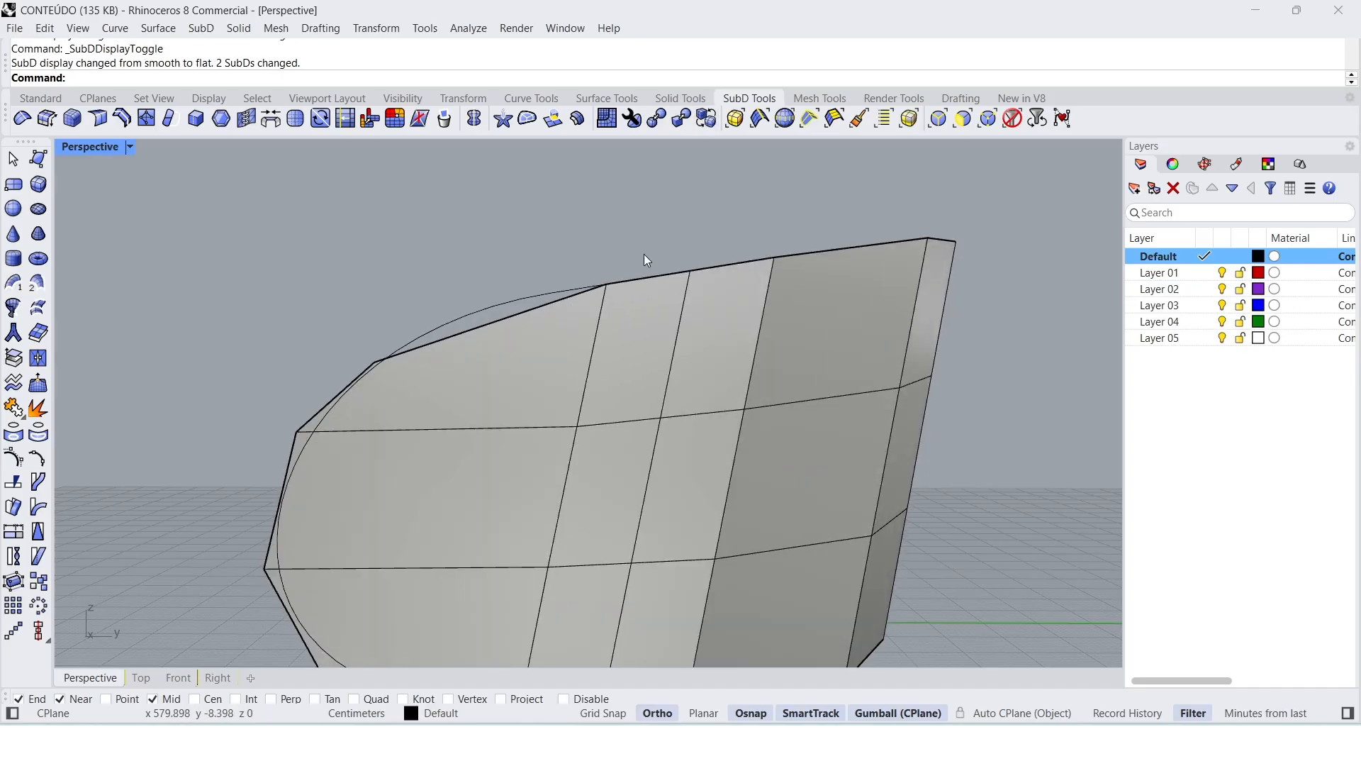
left_click(492, 323)
key("Escape")
left_click(482, 328)
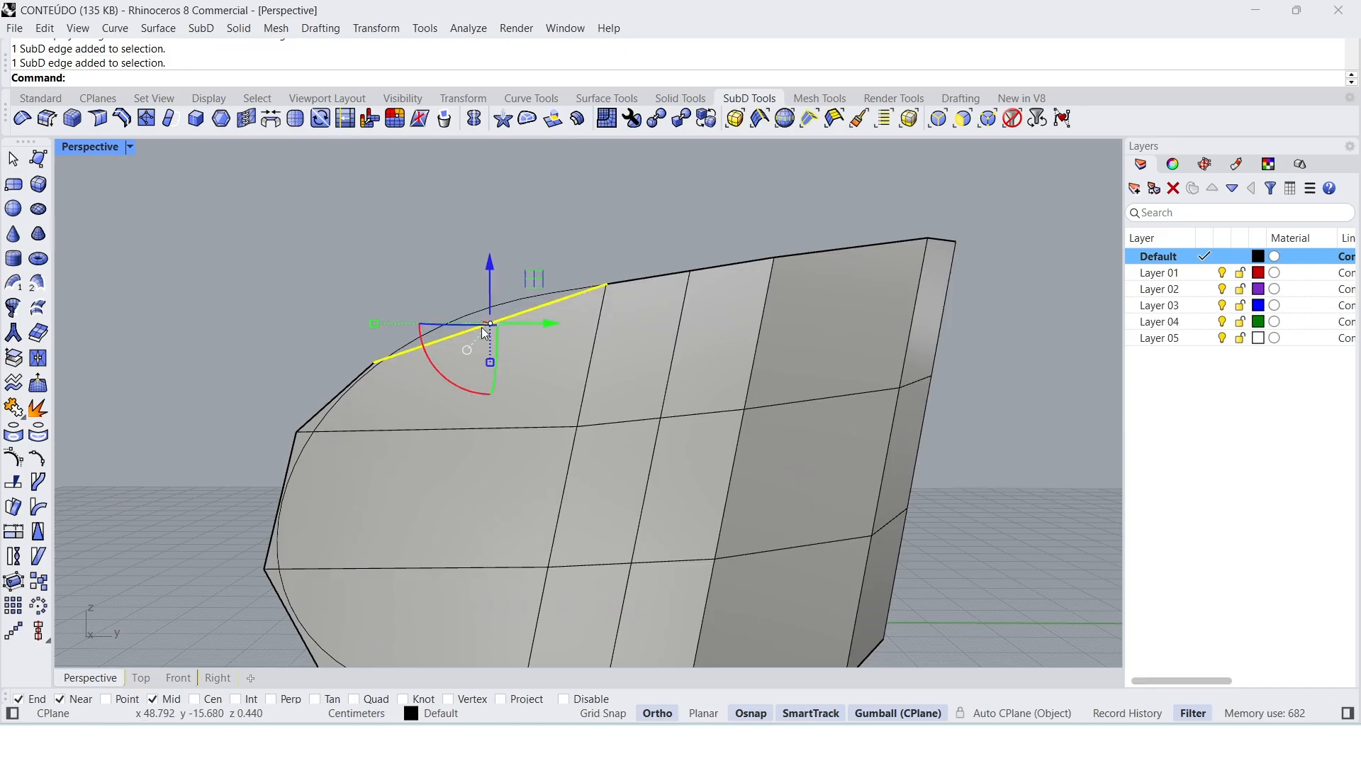
left_click_drag(490, 302, 485, 295)
key("Tab")
key("Tab")
left_click(707, 118)
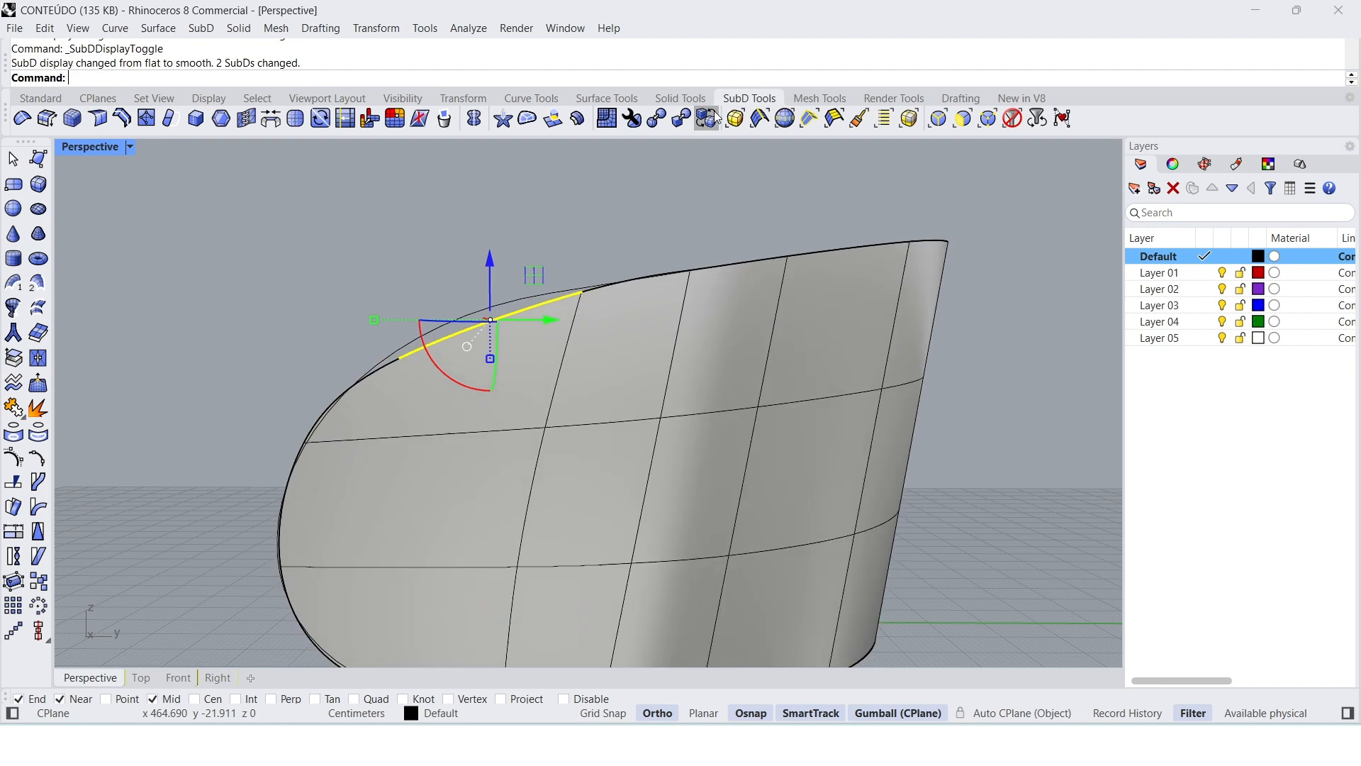
Step: Raise the upper front corner vertex slightly and nudge the vertex below it along Y to fit the side curve
left_click(347, 328)
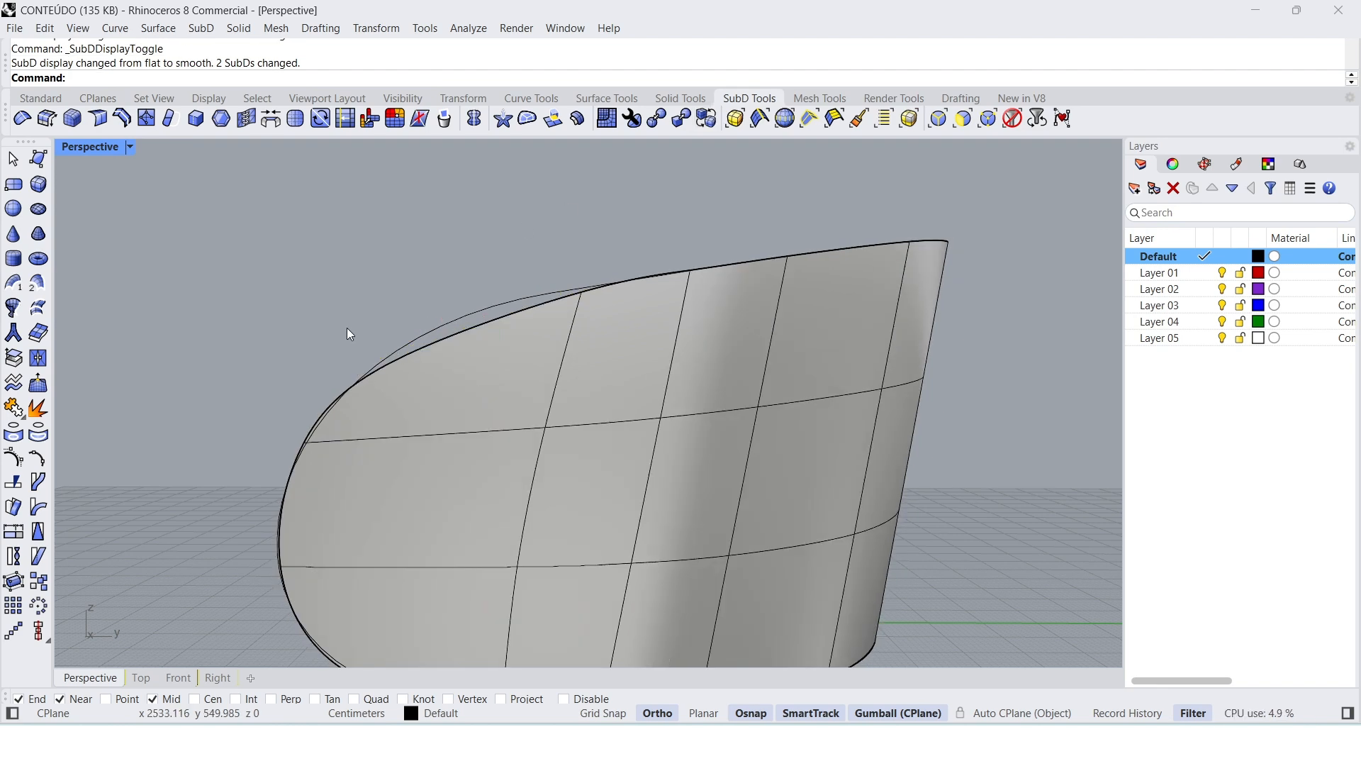
left_click(400, 359)
left_click_drag(404, 364, 404, 356)
left_click(289, 447)
left_click(304, 440)
left_click_drag(335, 441, 334, 440)
right_click_drag(334, 440, 466, 370)
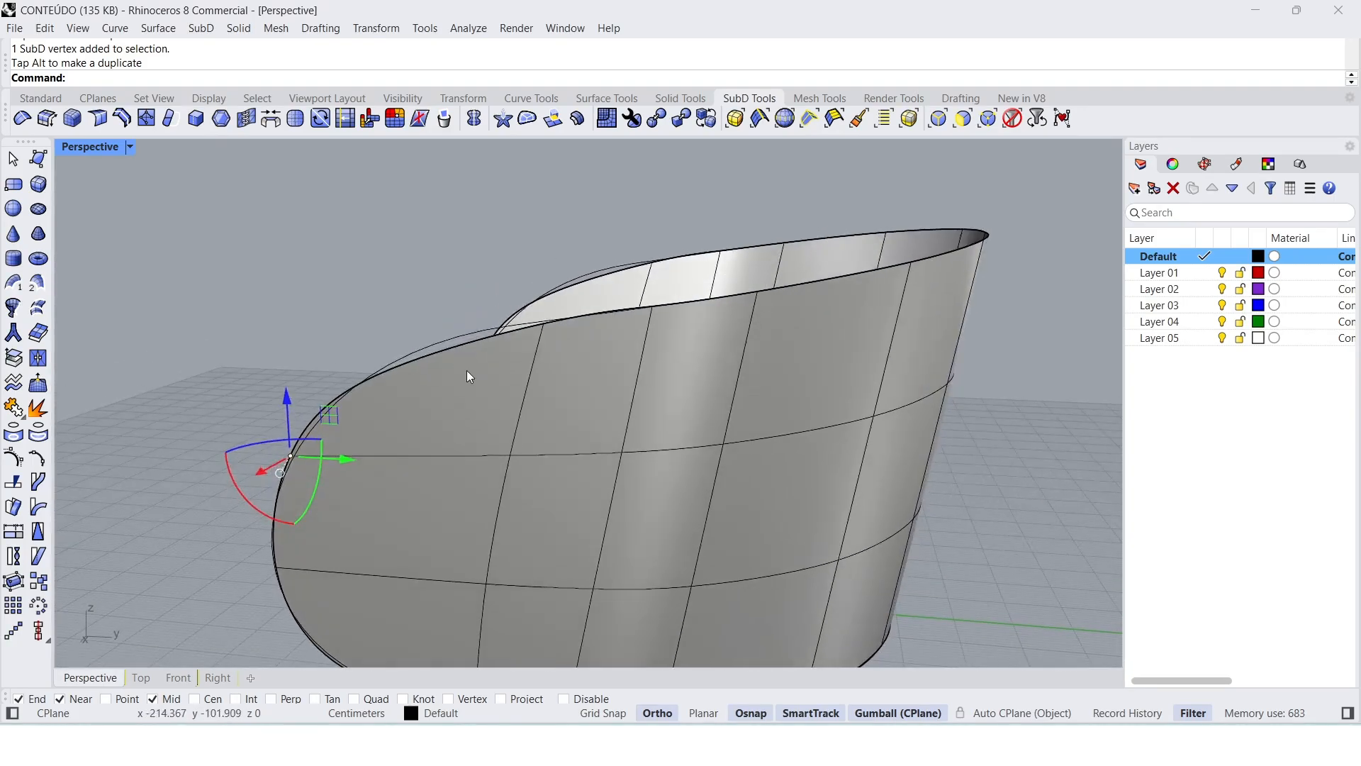
Step: Move the upper front corner vertex back along Y and upward in flat display, and fine-tune its height in smooth display
key("Tab")
key("Escape")
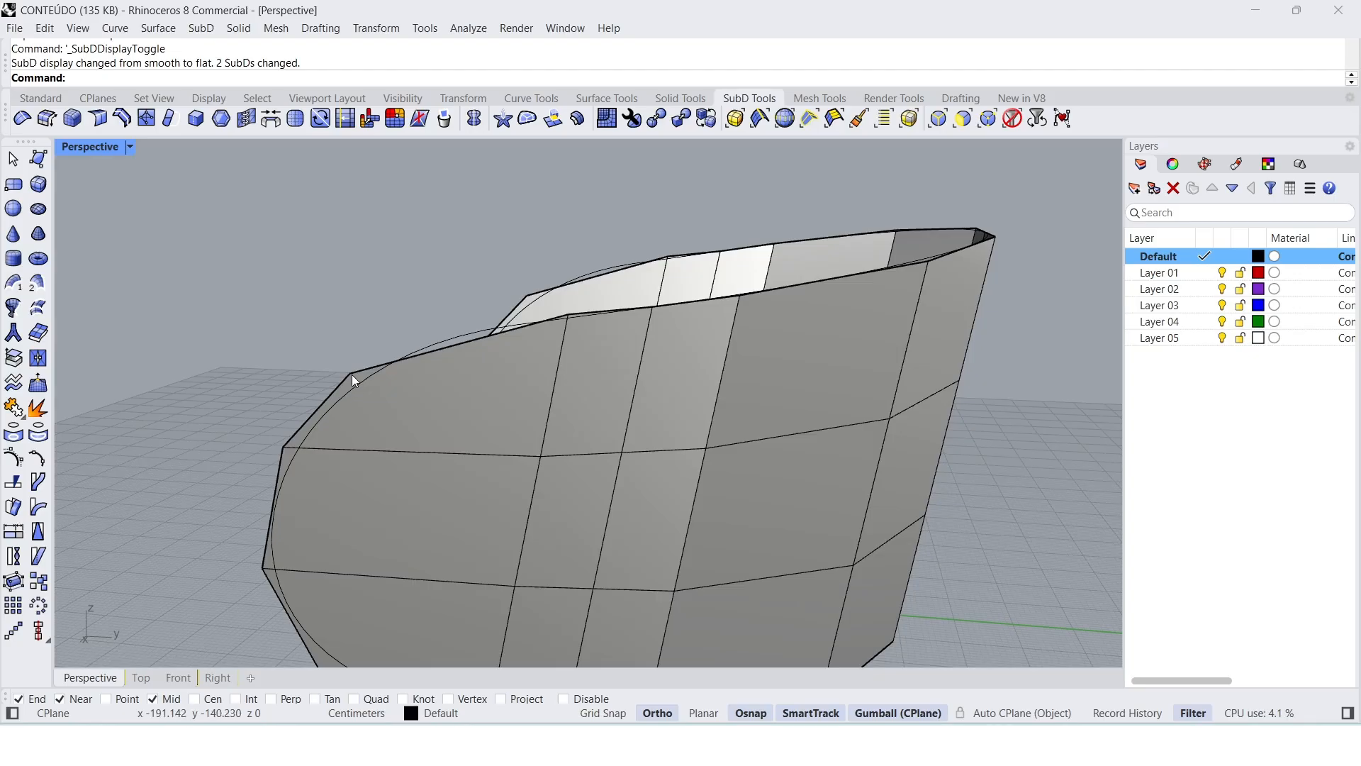
left_click(347, 375)
left_click_drag(391, 382, 397, 328)
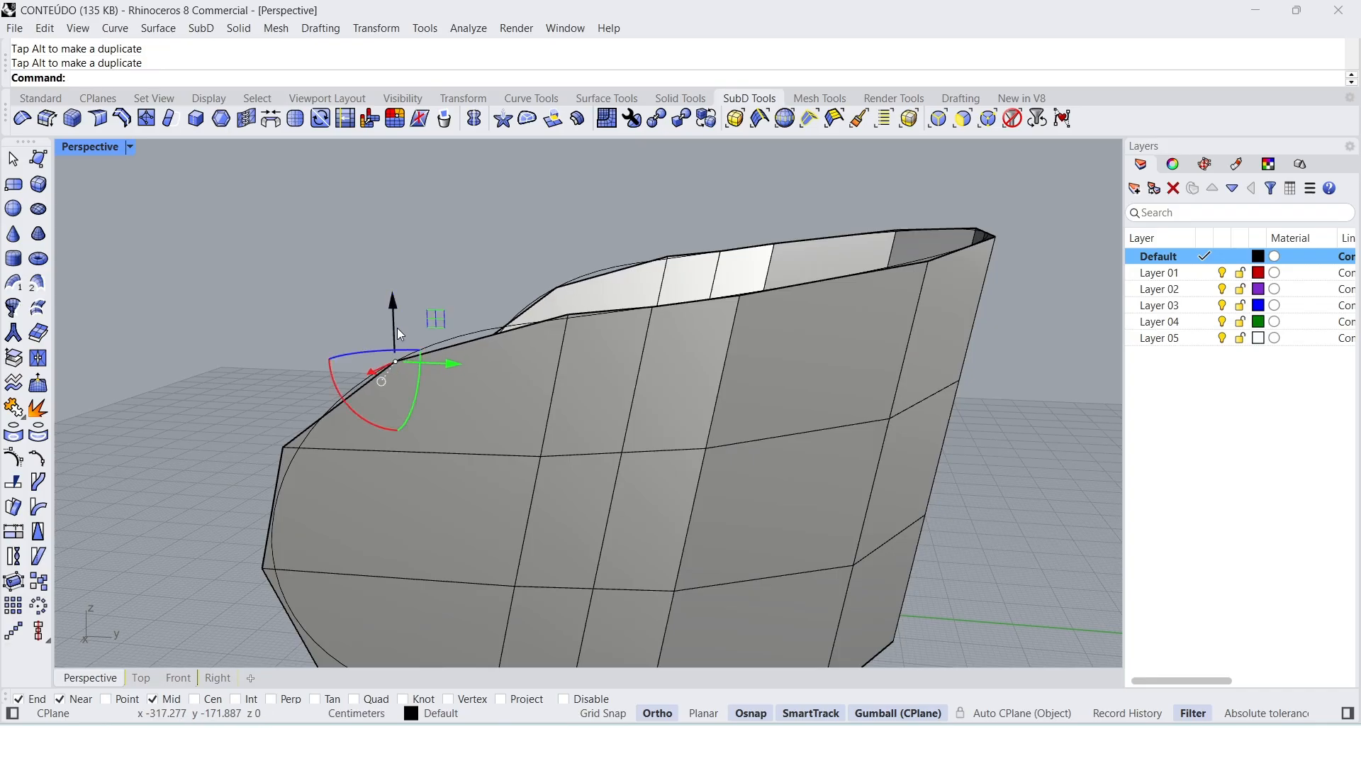
key("Tab")
mouse_move(480, 351)
right_mouse_down()
mouse_move(487, 339)
mouse_move(470, 348)
right_mouse_up()
left_click_drag(411, 322, 414, 312)
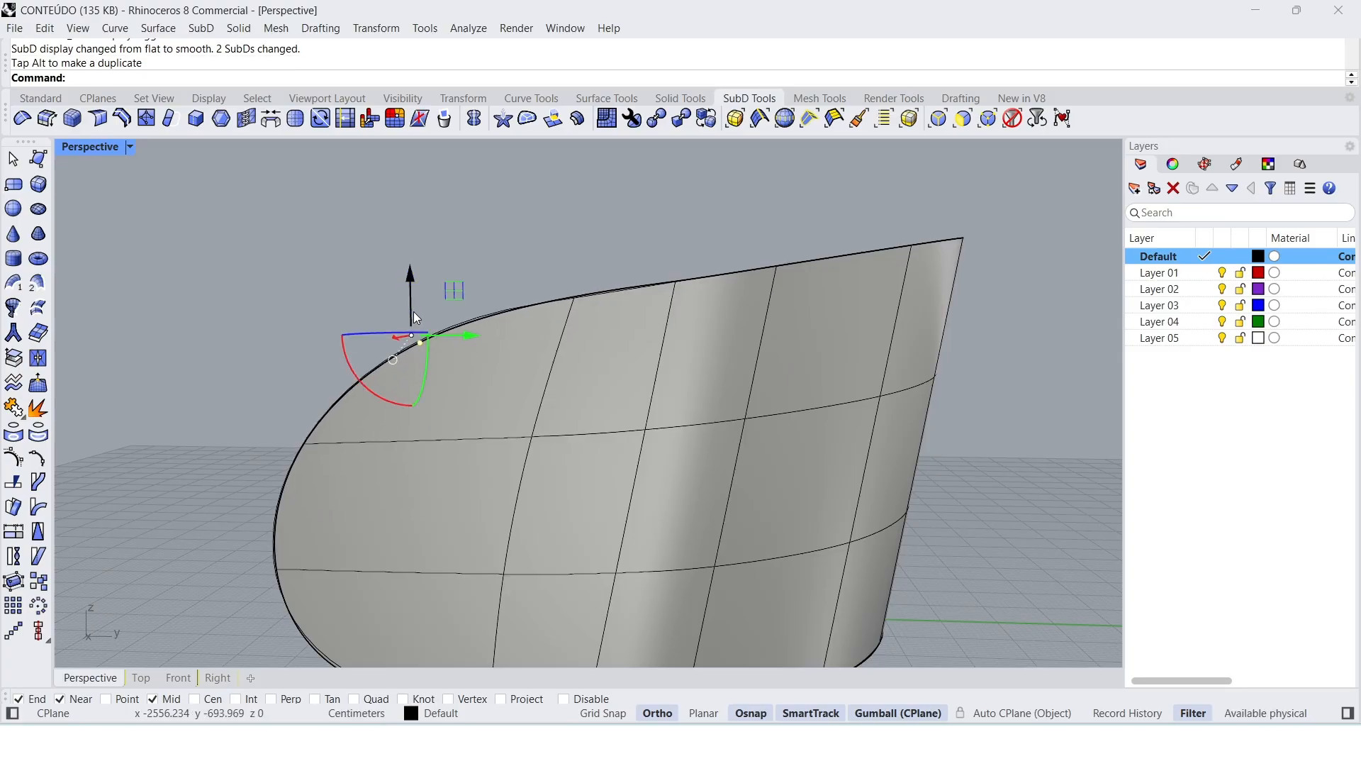
Step: Examine the reshaped backrest and its rounded front edges from several angles
scroll(431, 314, "down", 4)
right_click_drag(448, 451, 539, 489)
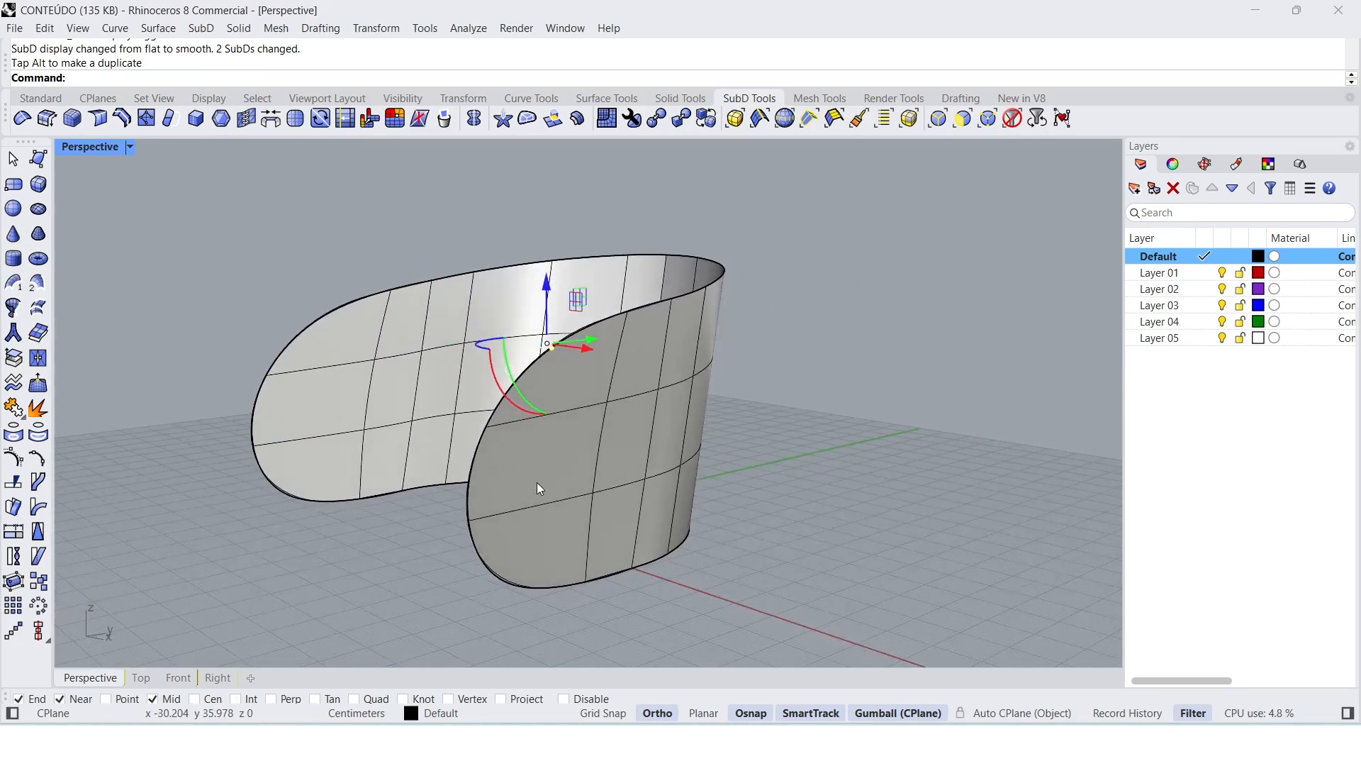
mouse_move(427, 480)
right_mouse_down()
mouse_move(443, 504)
mouse_move(446, 483)
right_mouse_up()
right_click_drag(369, 315, 408, 348)
left_click(476, 526)
right_click_drag(519, 526, 461, 529)
right_click_drag(489, 520, 496, 523)
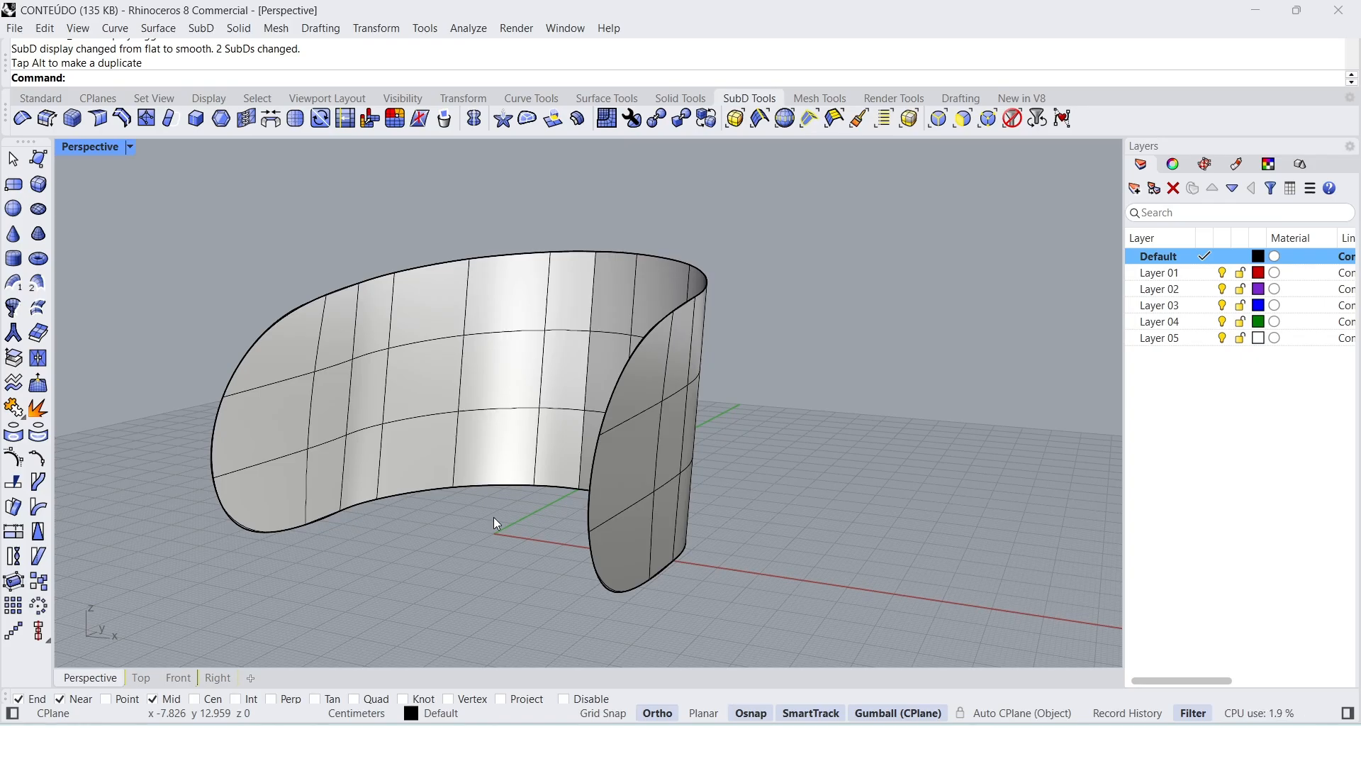
right_click_drag(496, 523, 449, 562)
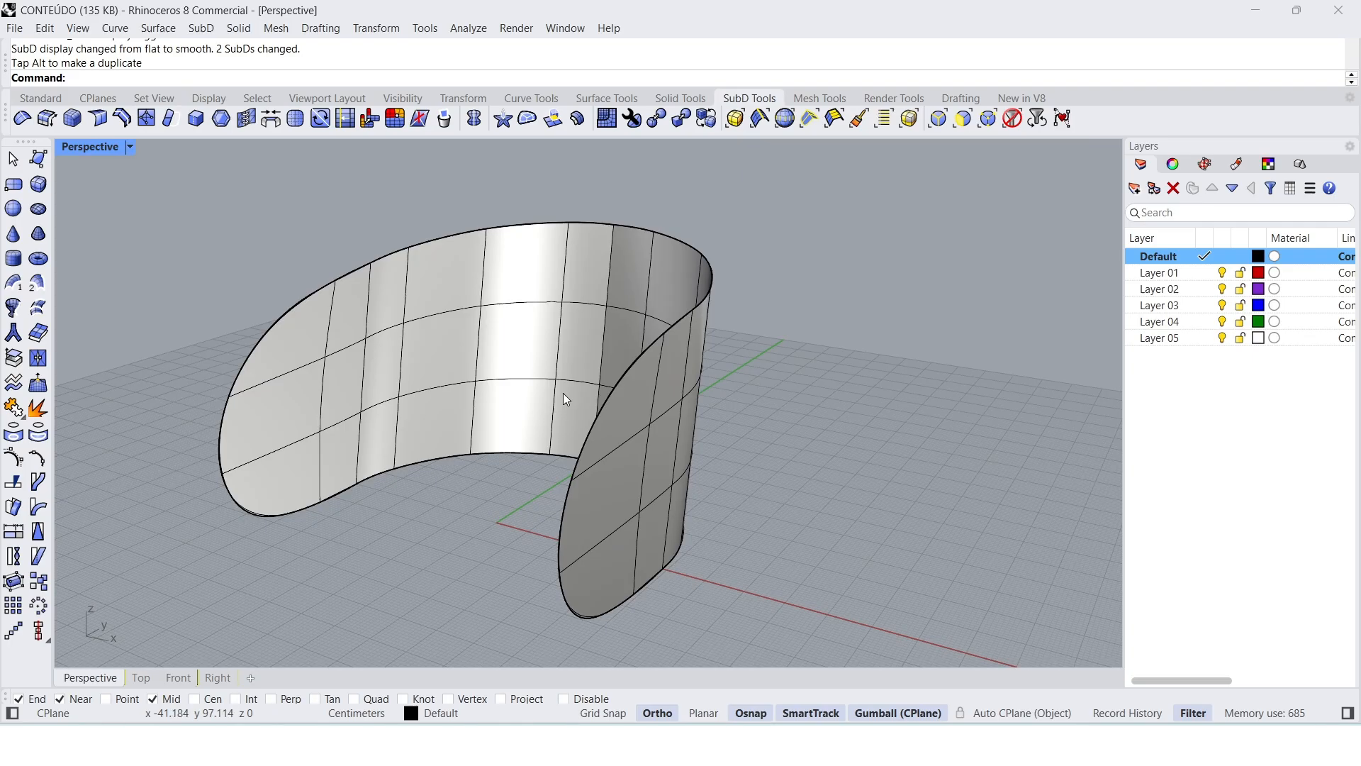
type("ffset")
key("Down")
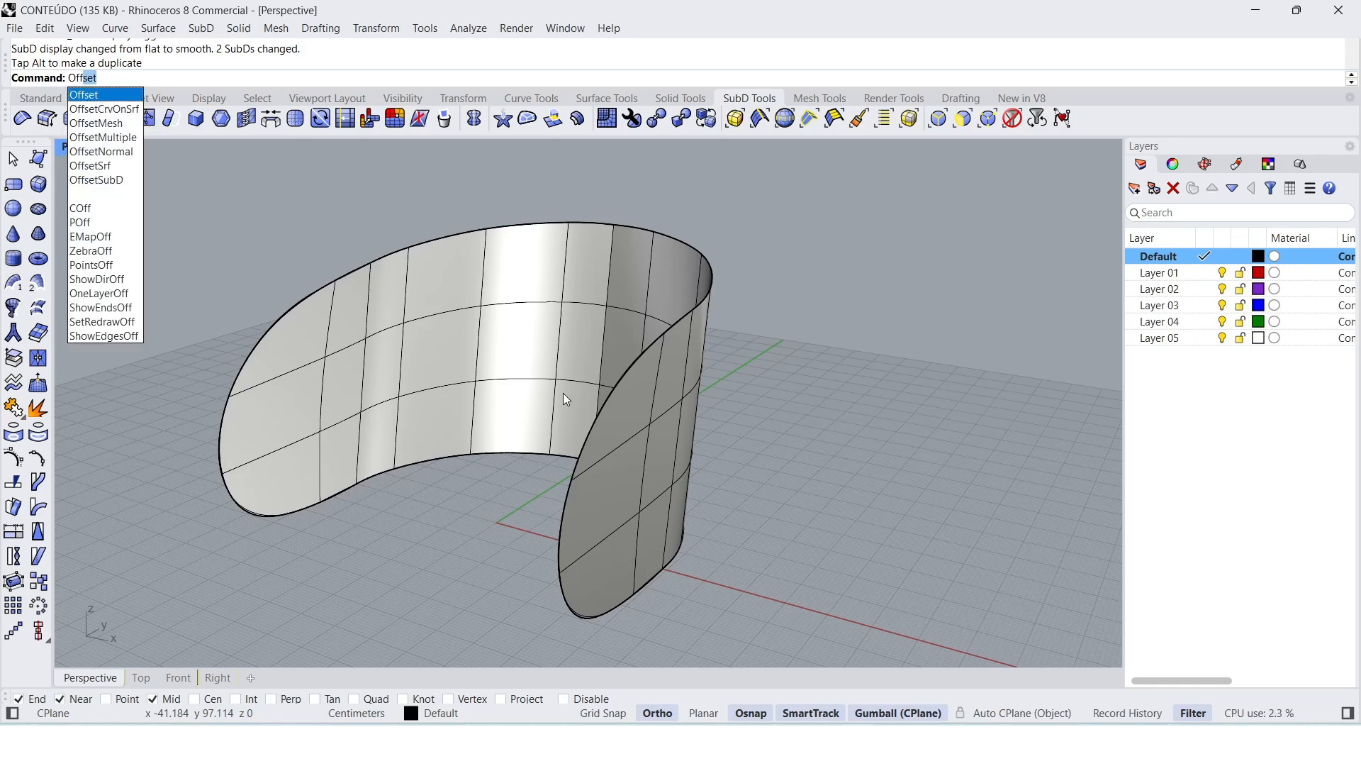
key("Down")
key("Down")
key("Down")
key("Down")
key("Down")
key("Down")
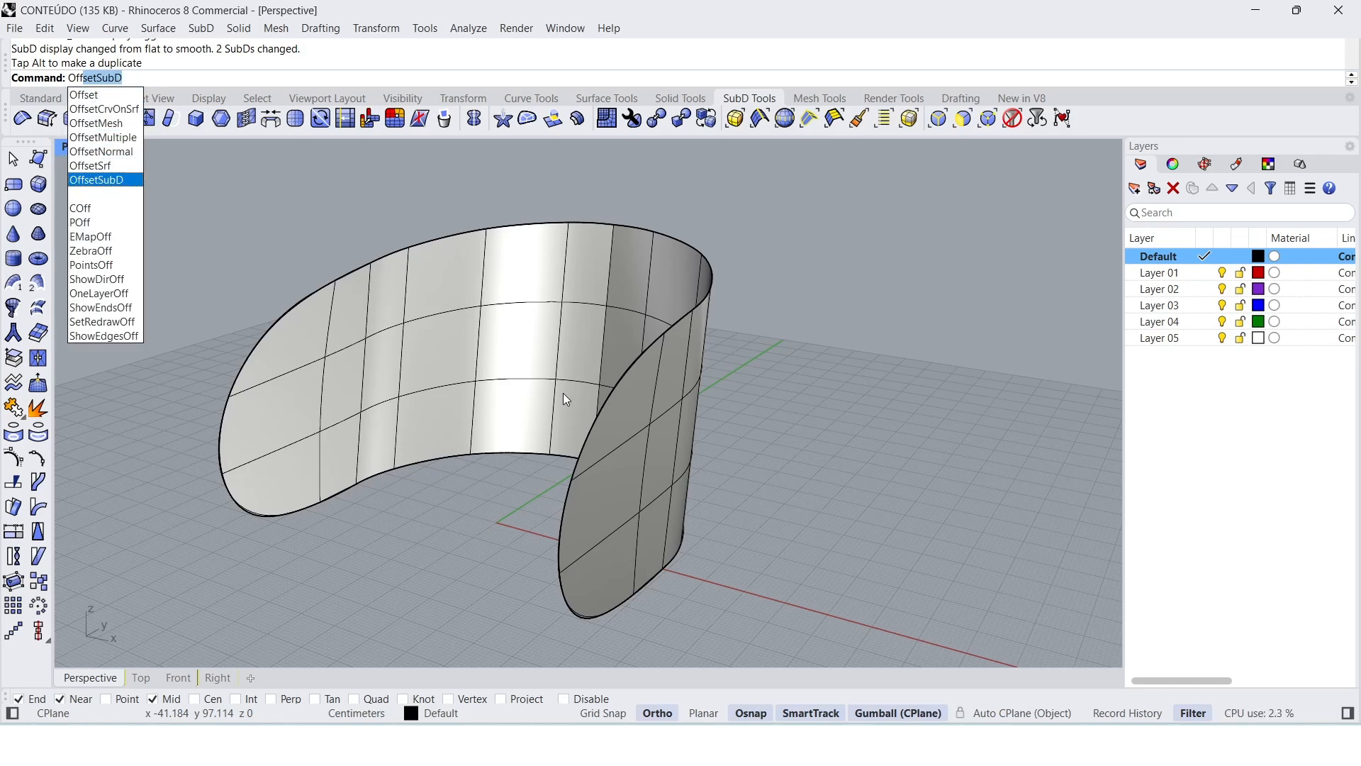
key("Return")
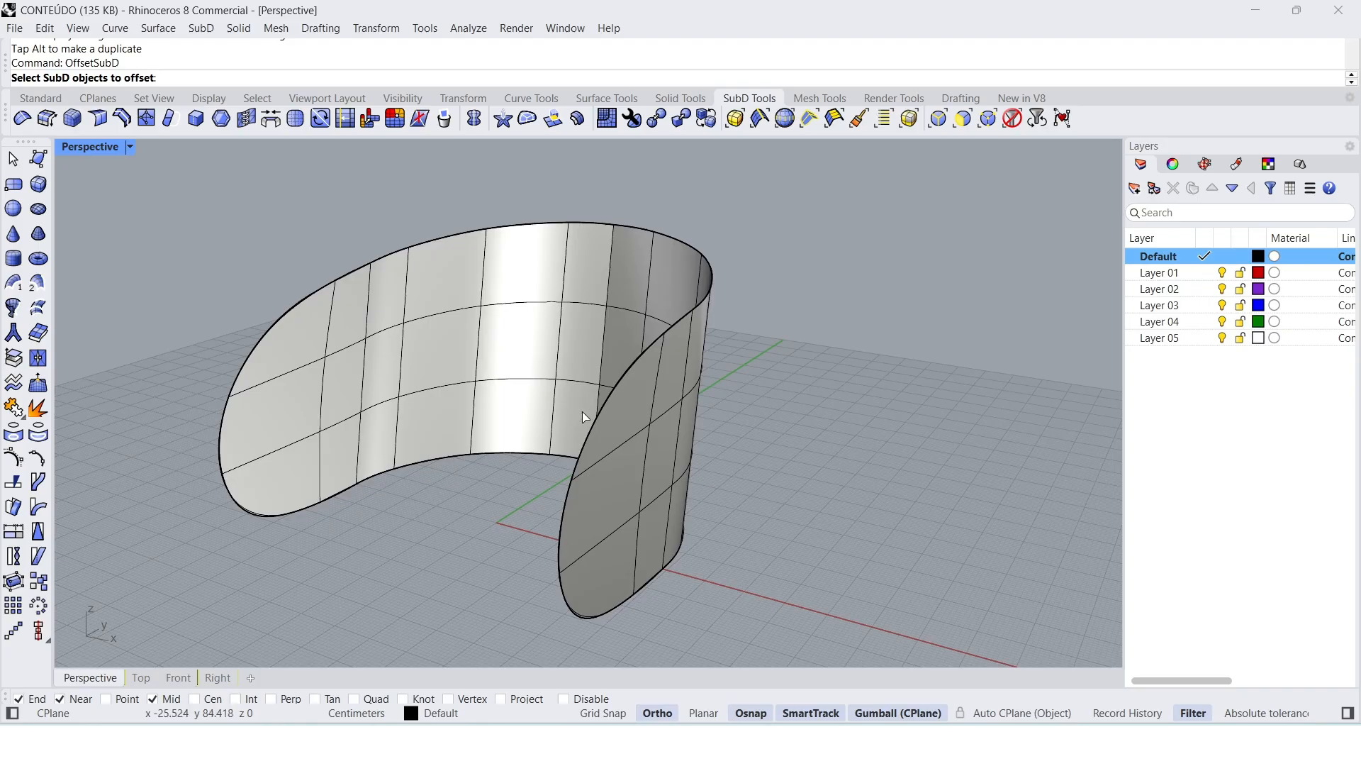
key("Escape")
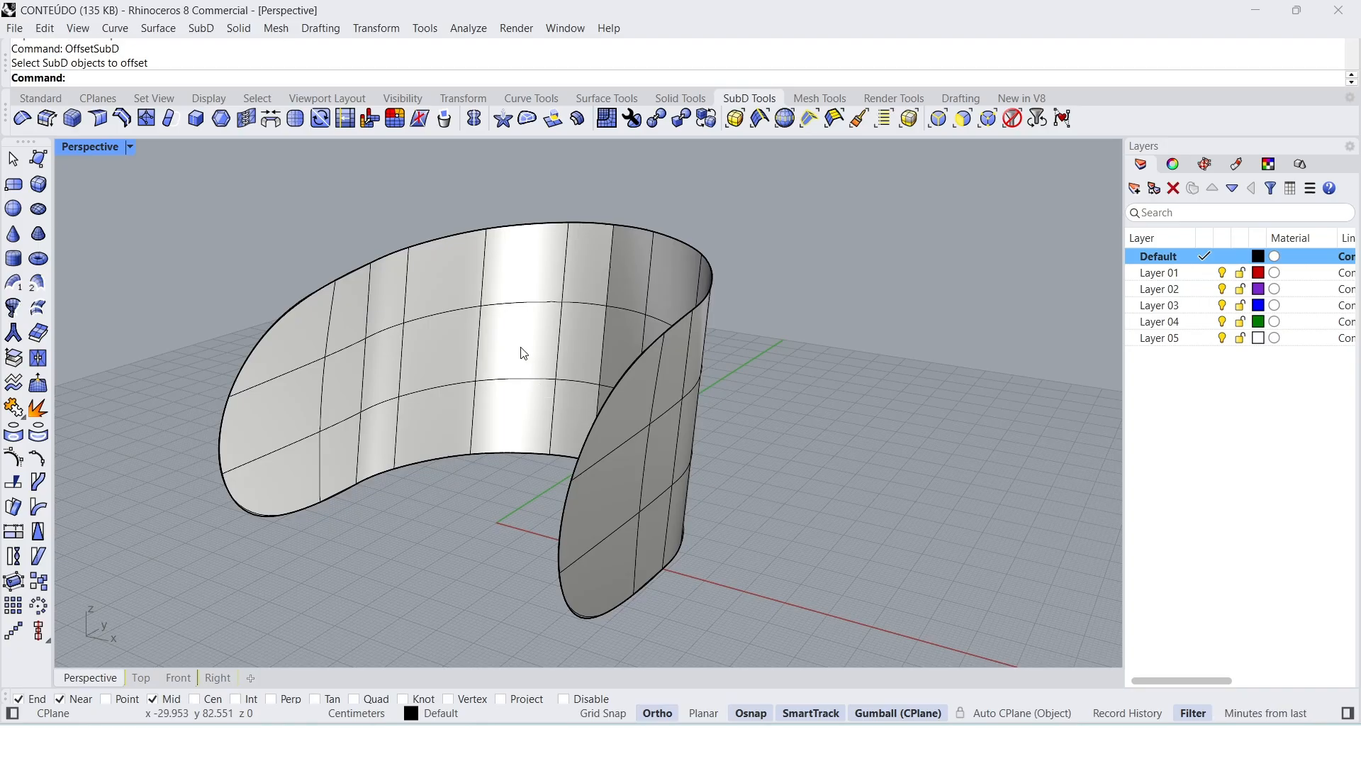
Step: Offset the backrest SubD inward by 8 cm as a solid, keeping the original surface
left_click(581, 120)
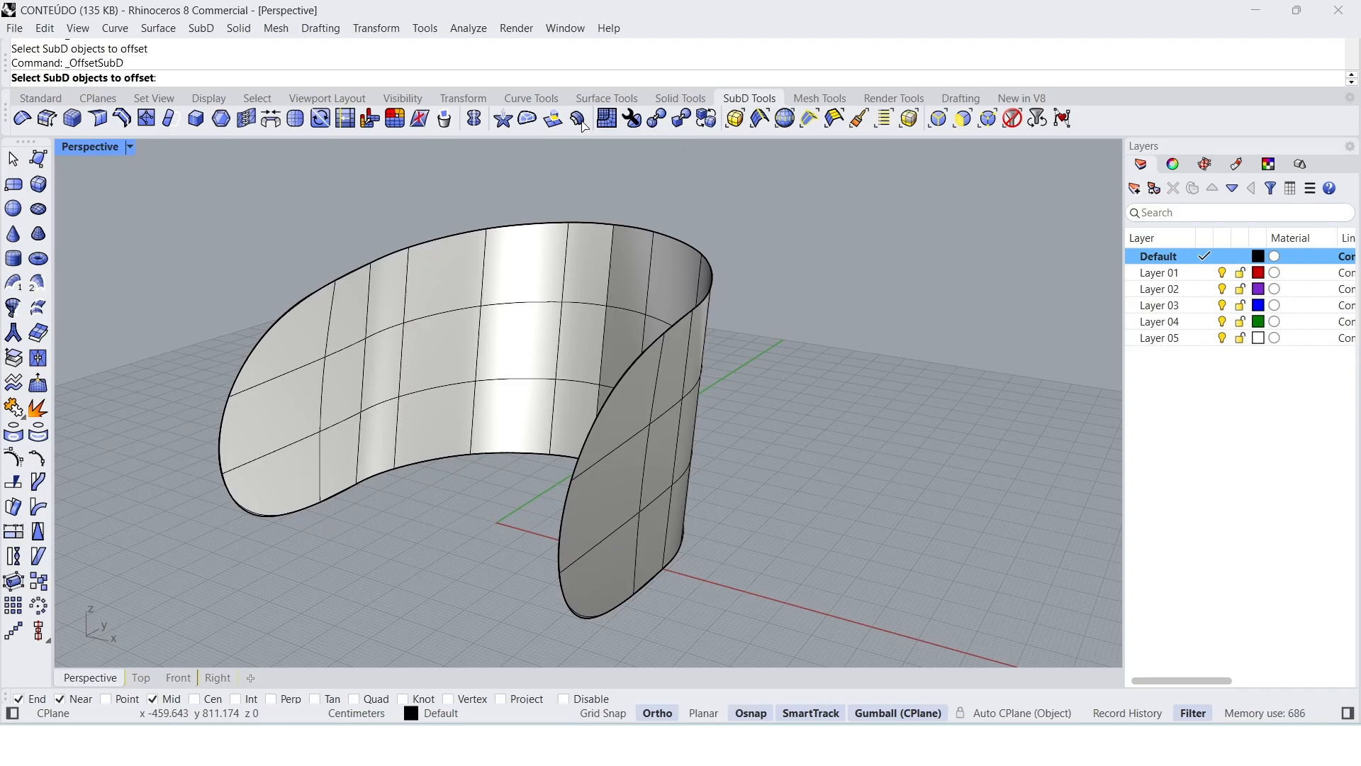
left_click(563, 302)
key("Return")
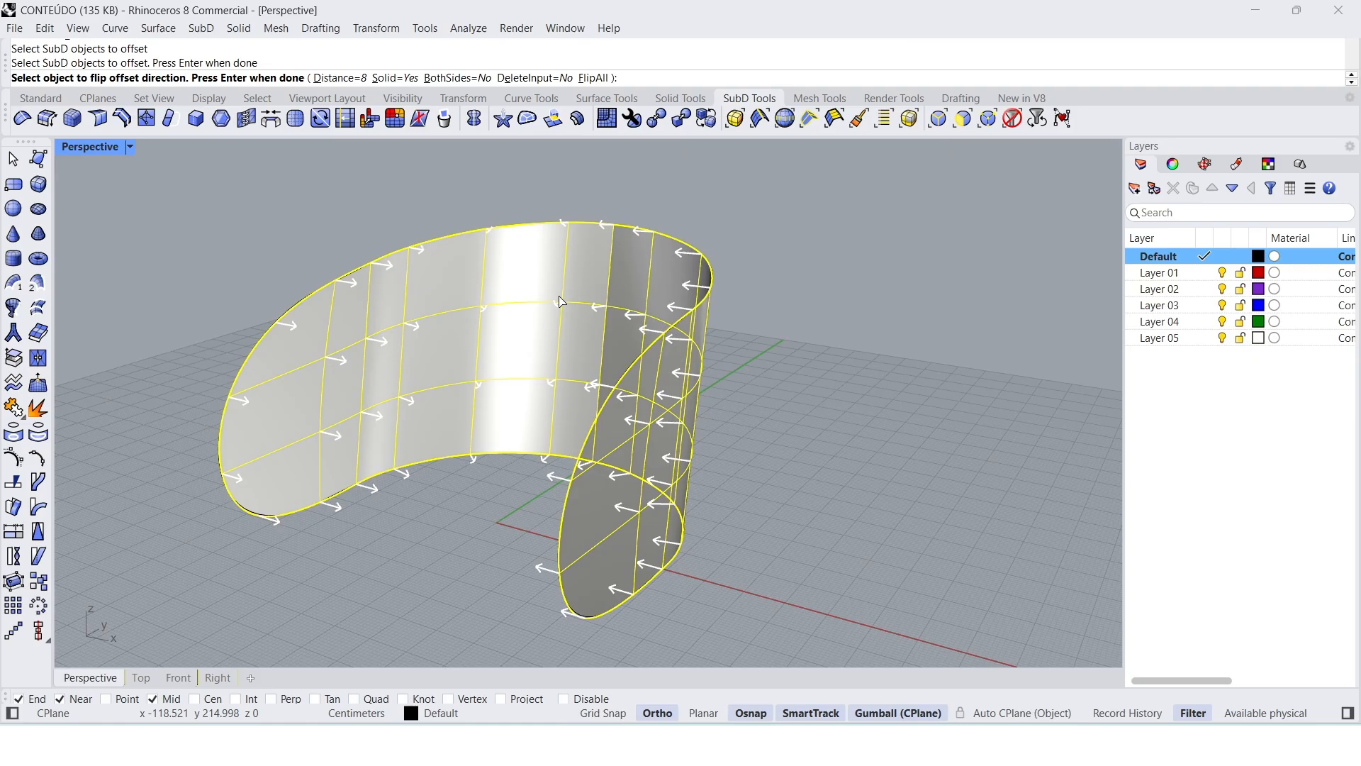
left_click(340, 78)
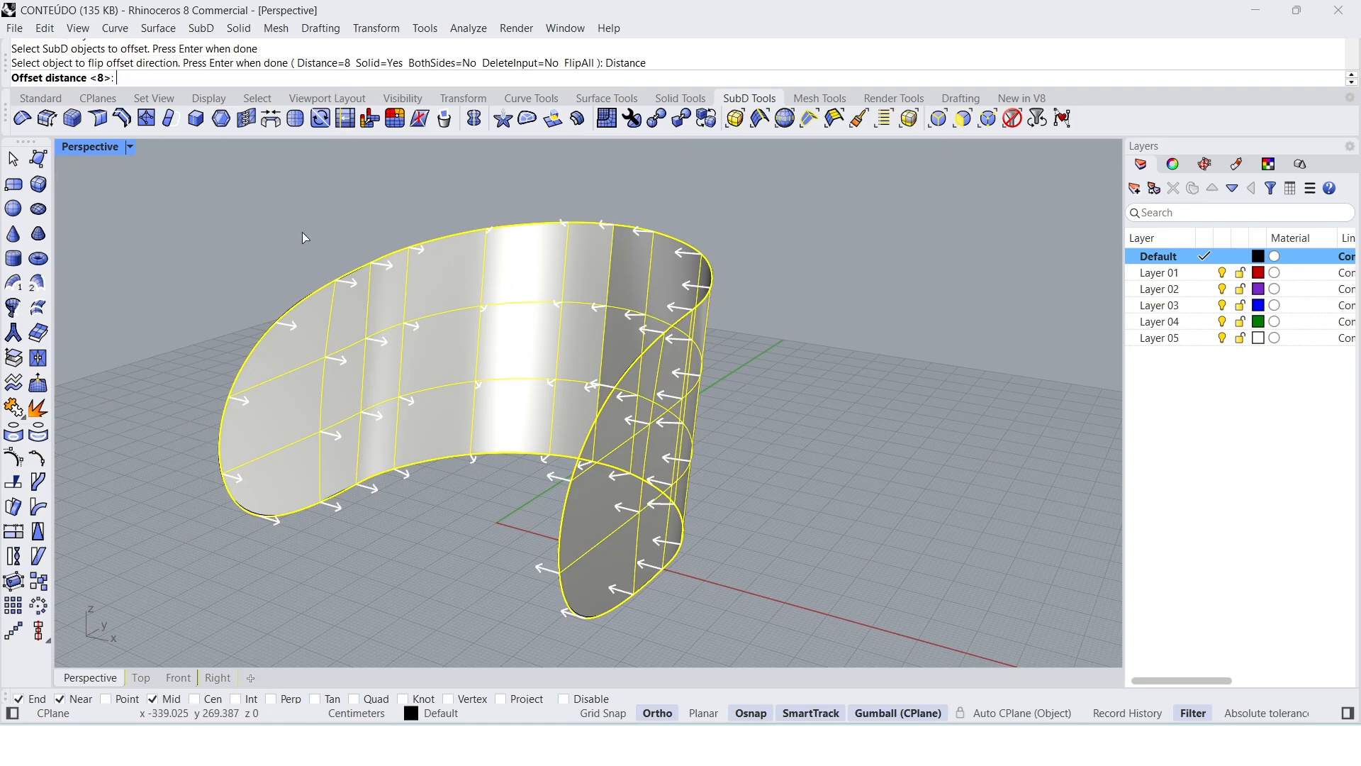
type("8")
key("Return")
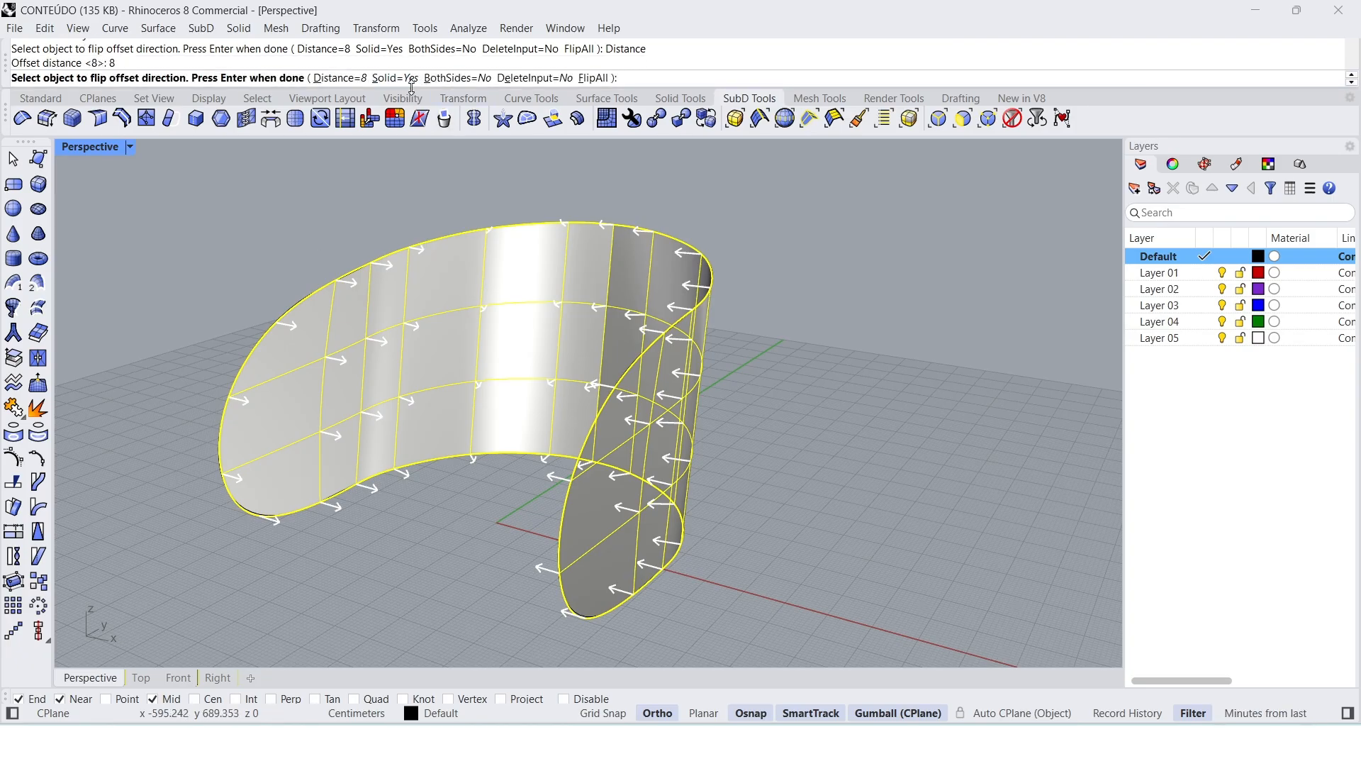
key("Return")
right_click_drag(517, 341, 525, 417)
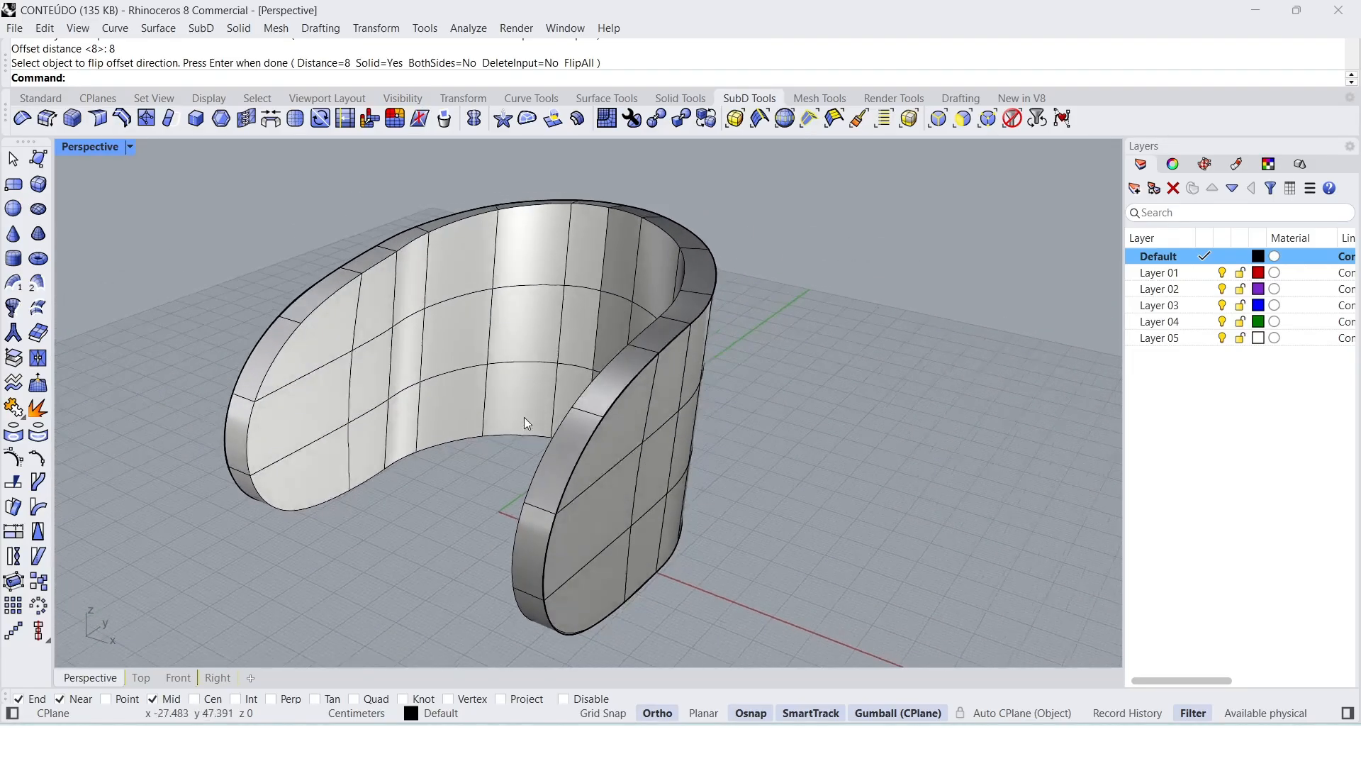
Step: Select the thickened solid and the original open SubD in turn to tell the overlapping objects apart
left_click(620, 513)
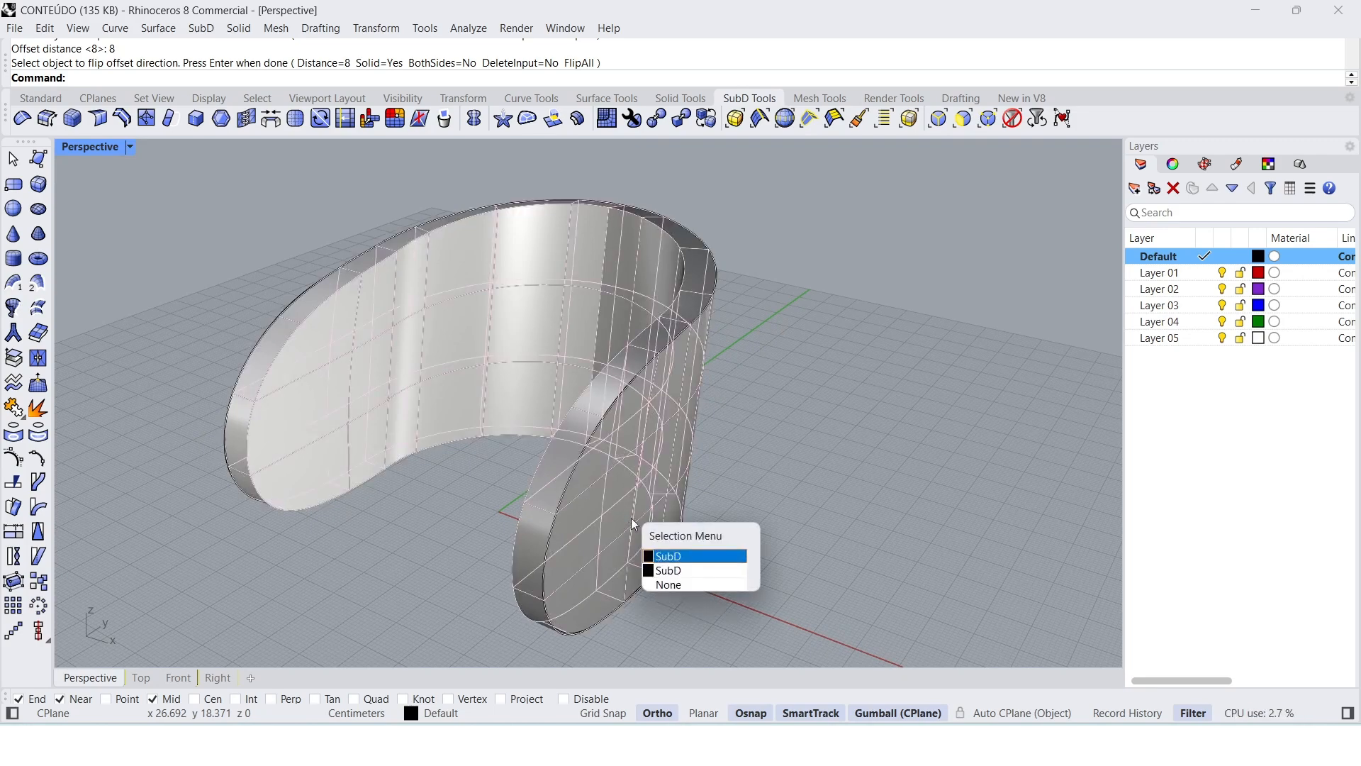
left_click(441, 508)
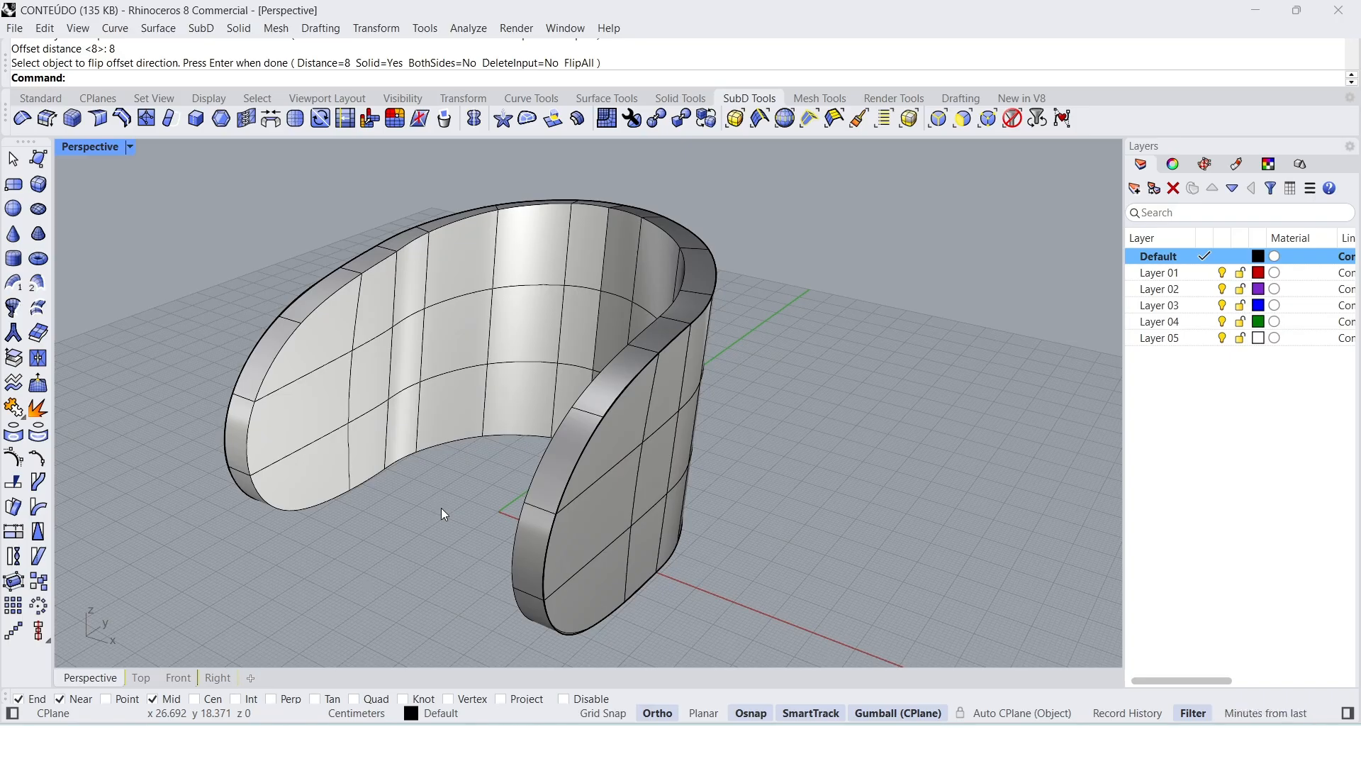
left_click(406, 419)
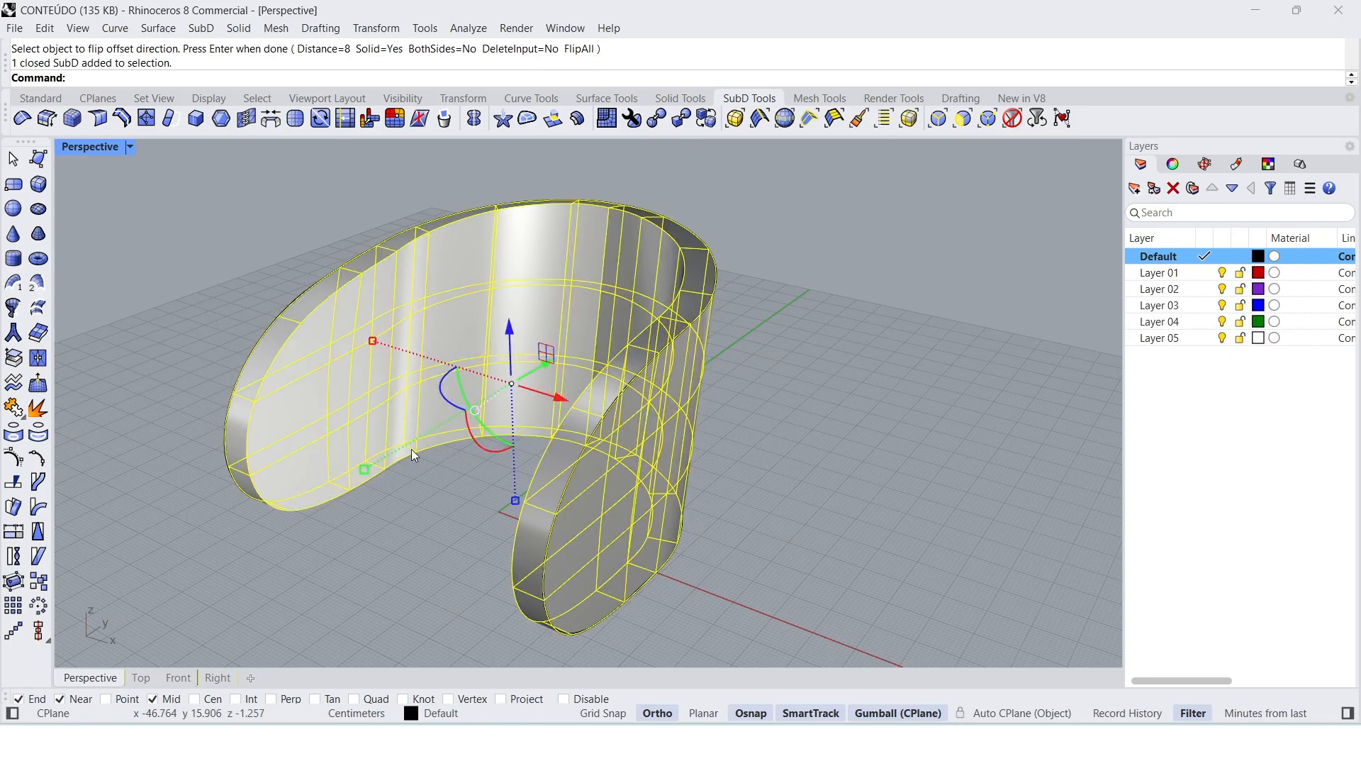
left_click(432, 529)
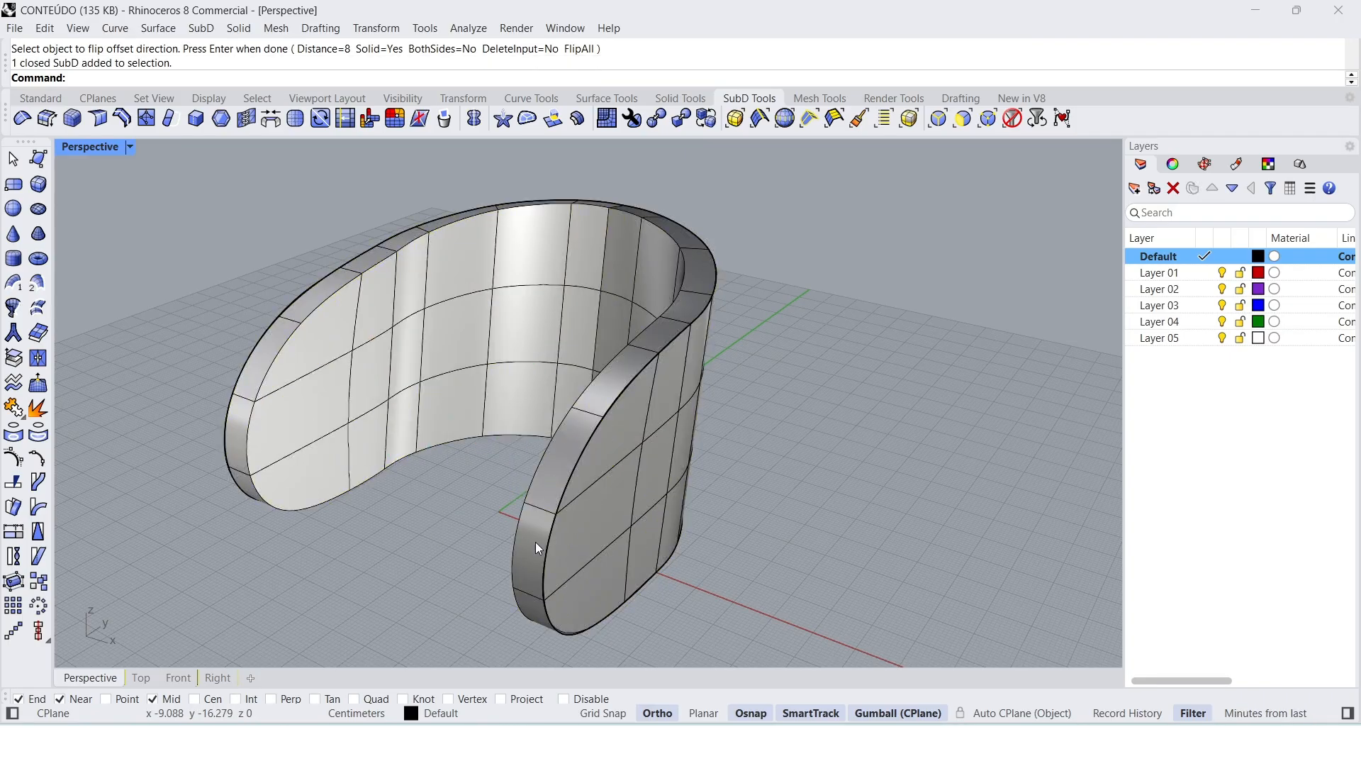
left_click(585, 539)
left_click(631, 583)
left_click(707, 518)
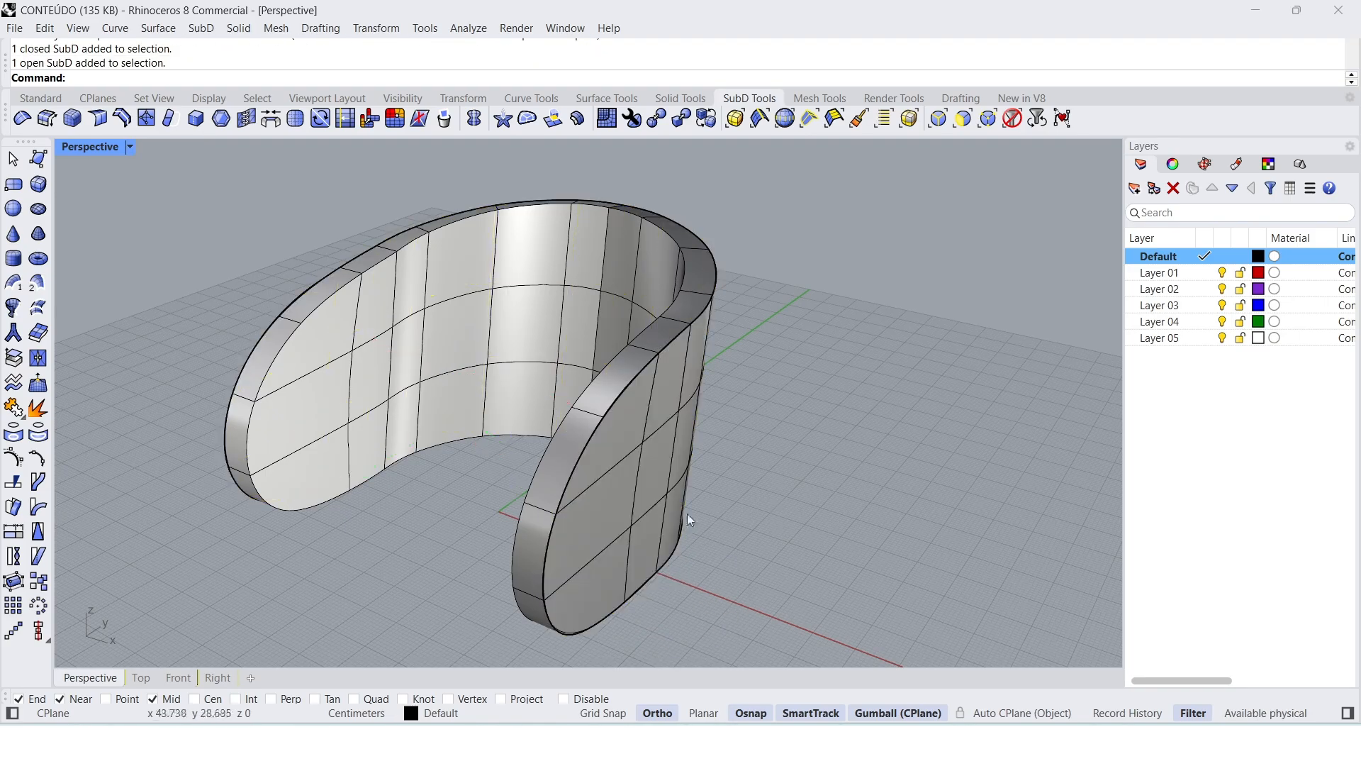
Step: Hide the original open SubD surface that overlaps the thickened backrest
left_click(618, 519)
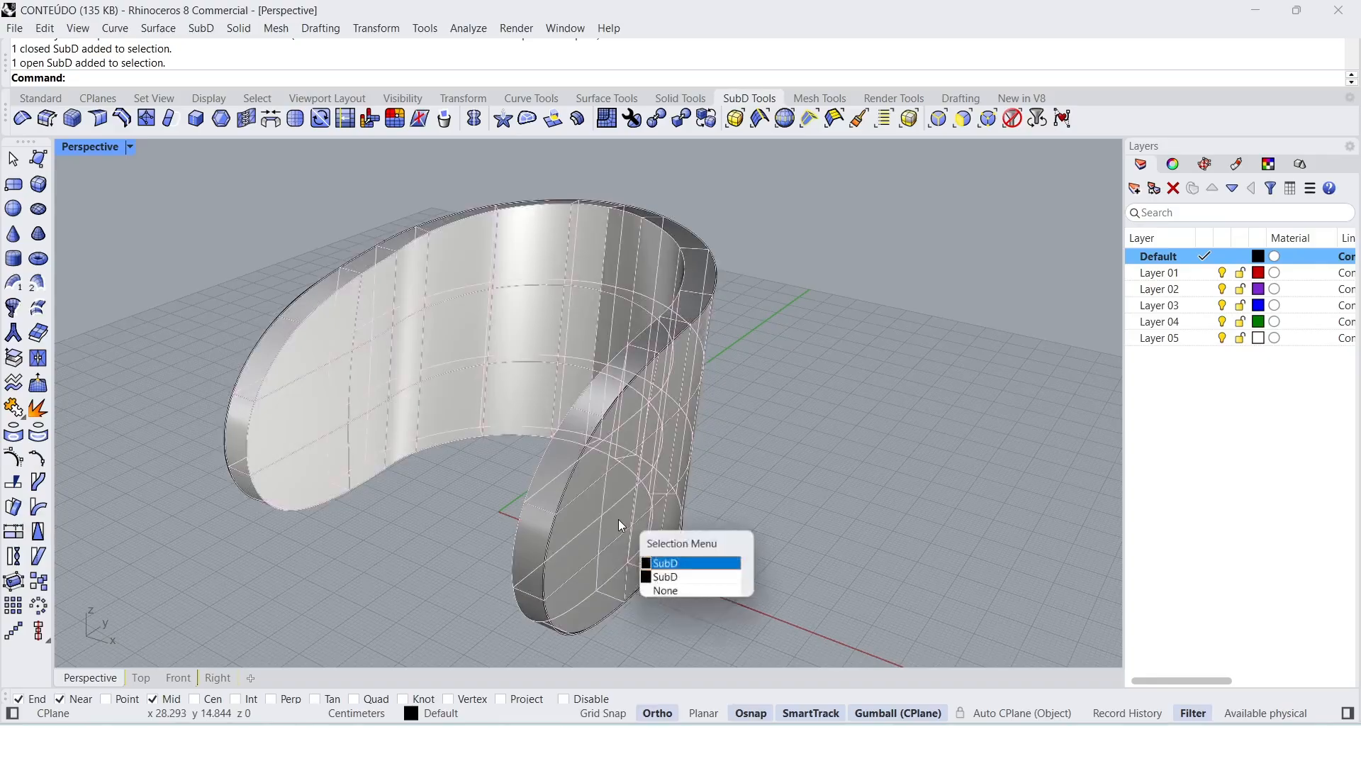
left_click(667, 578)
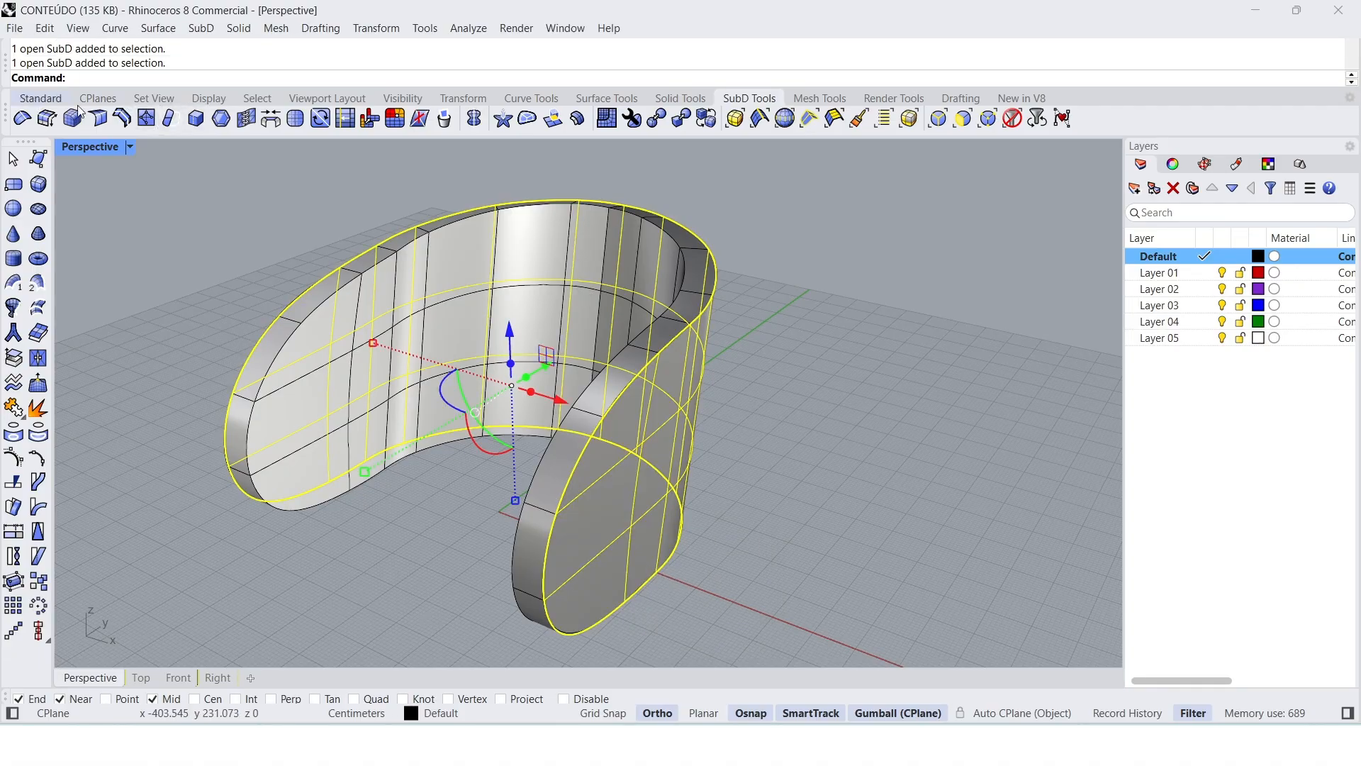
left_click(542, 124)
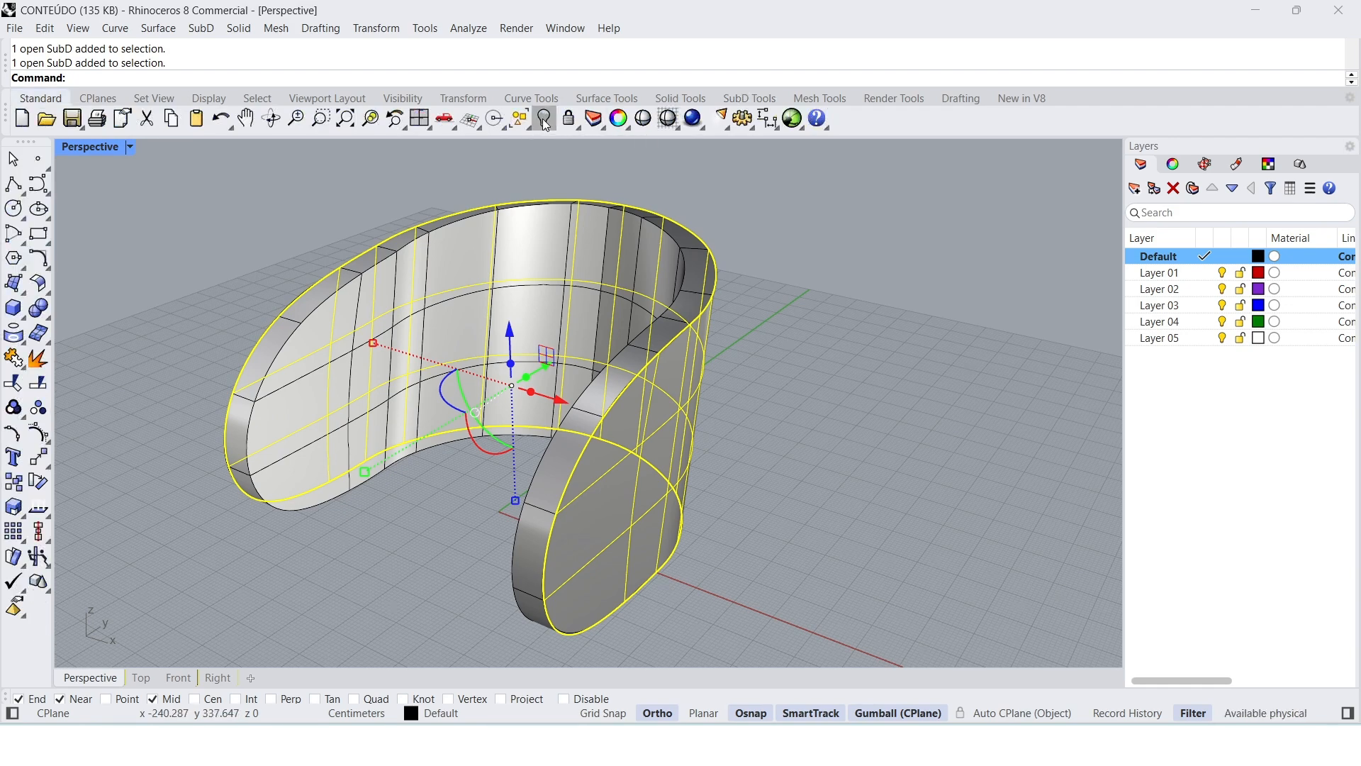
left_click(545, 122)
type("Hide")
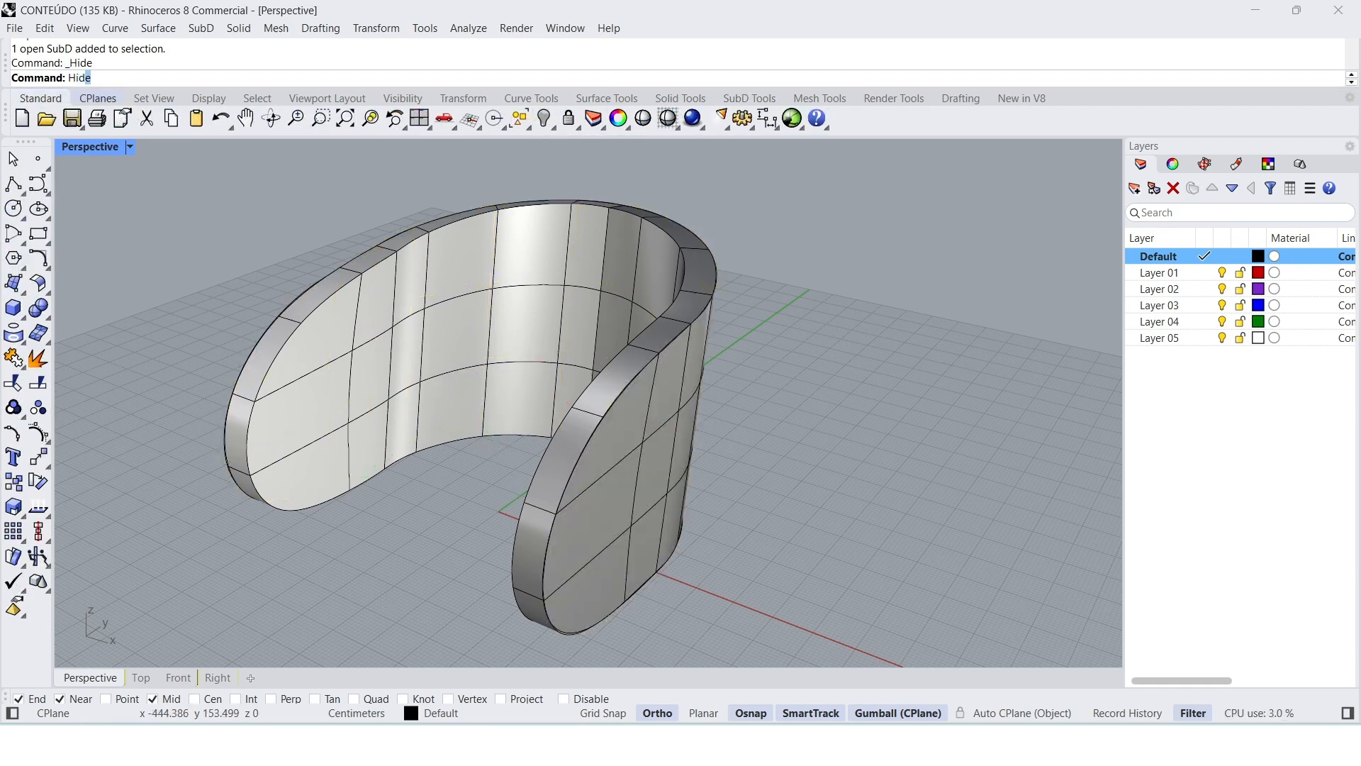
key("Escape")
right_click_drag(791, 397, 802, 389)
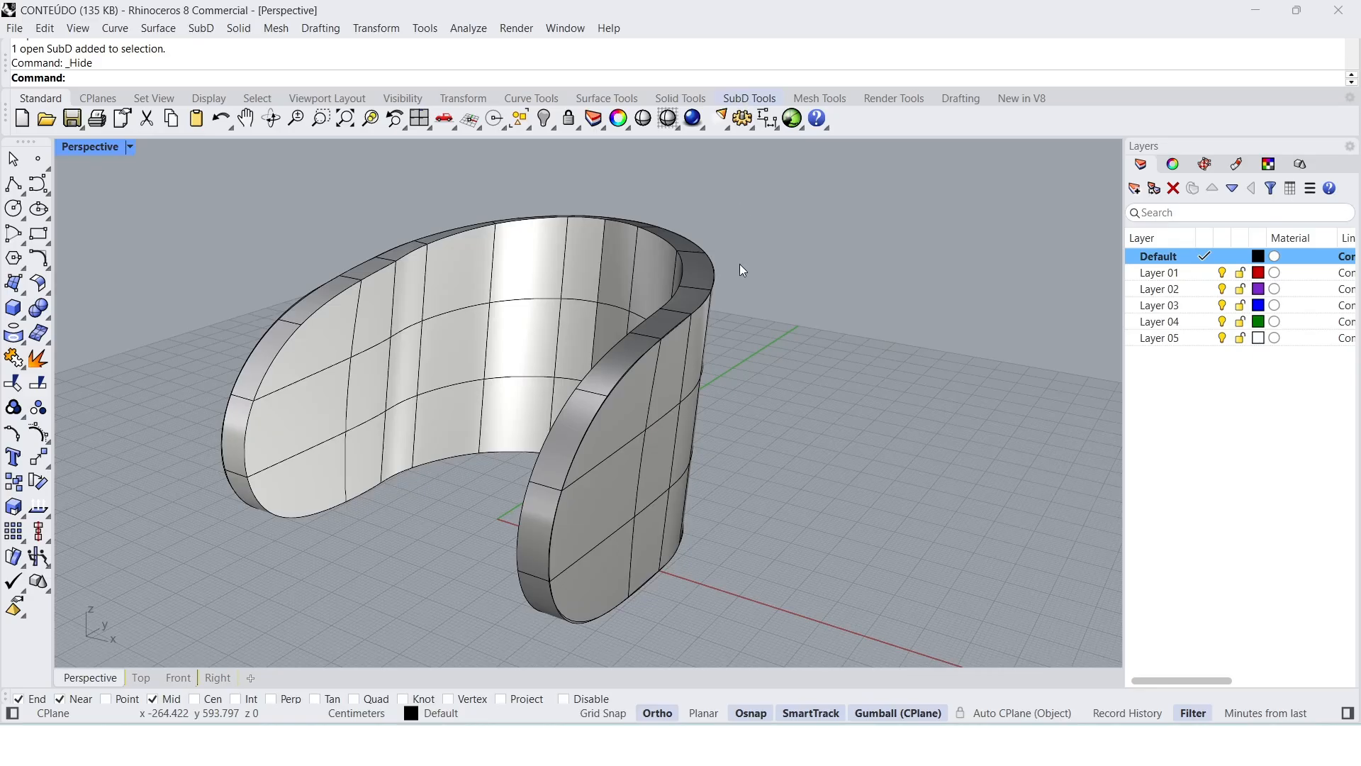
Step: Insert a SubD edge loop on the backrest's rim face, alongside the whole outer boundary edge loop
left_click(733, 98)
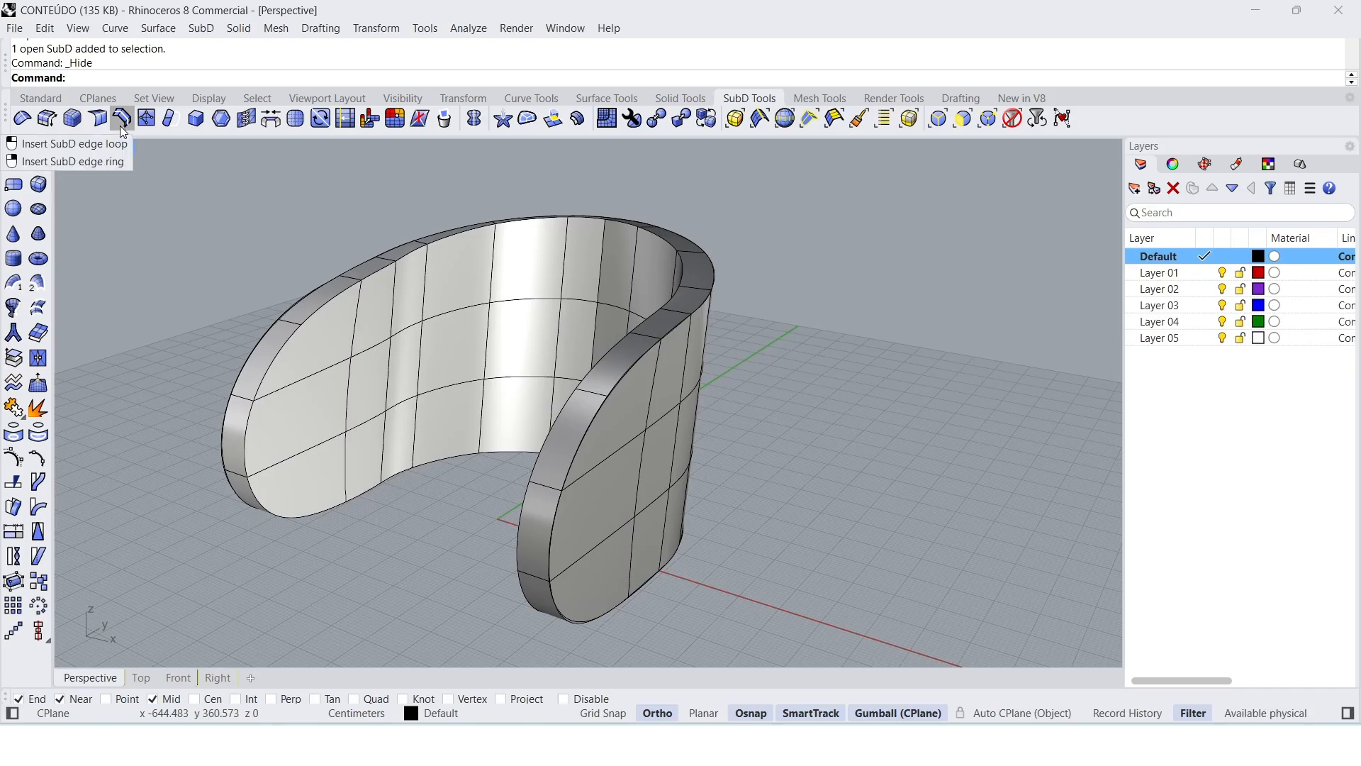
scroll(624, 403, "up", 2)
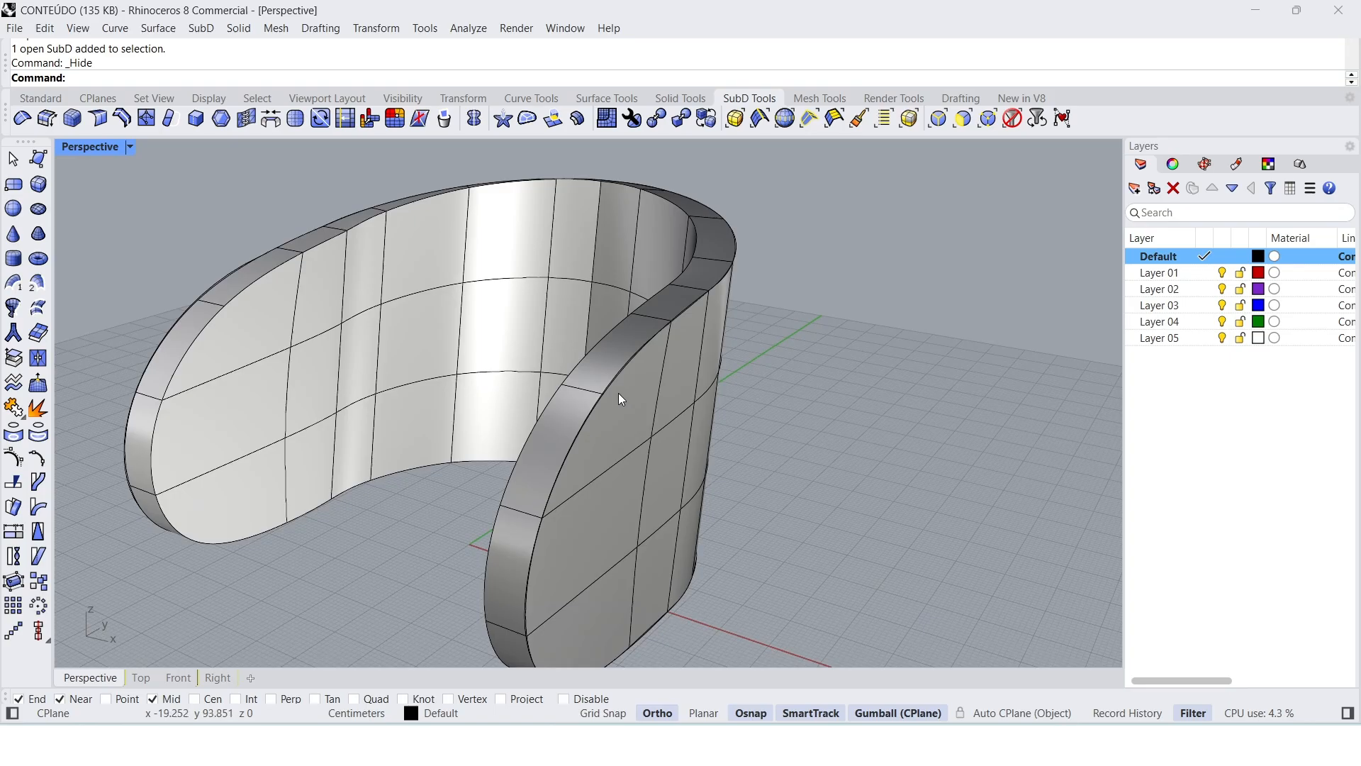
double_click(612, 383)
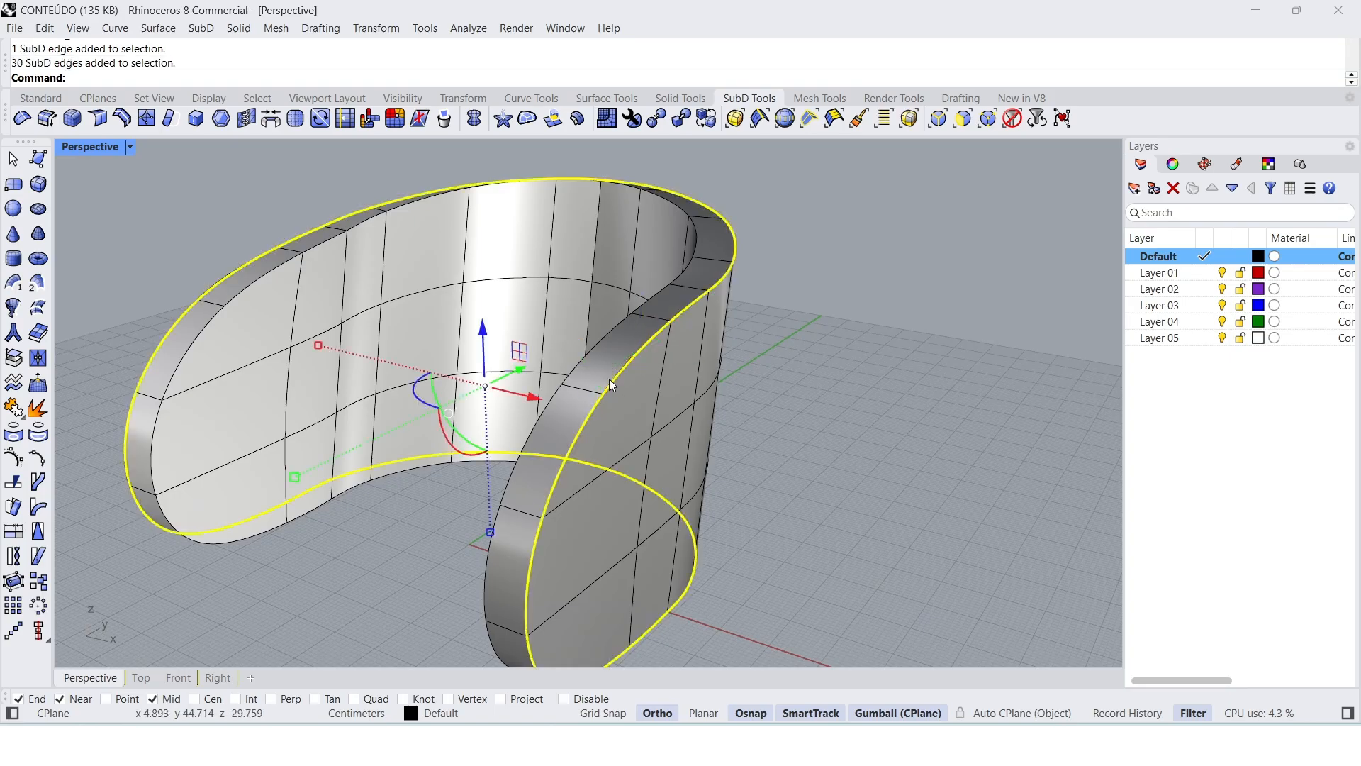
left_click(868, 453)
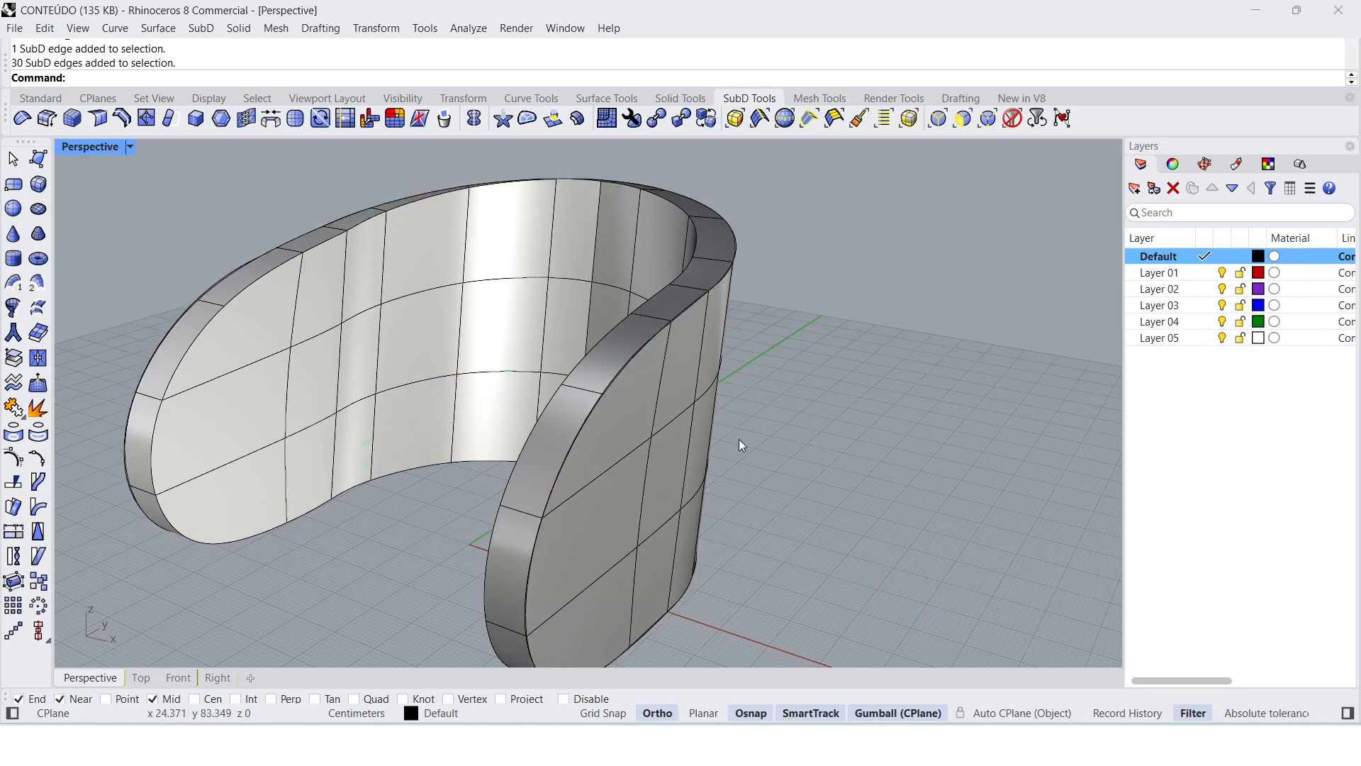
double_click(624, 368)
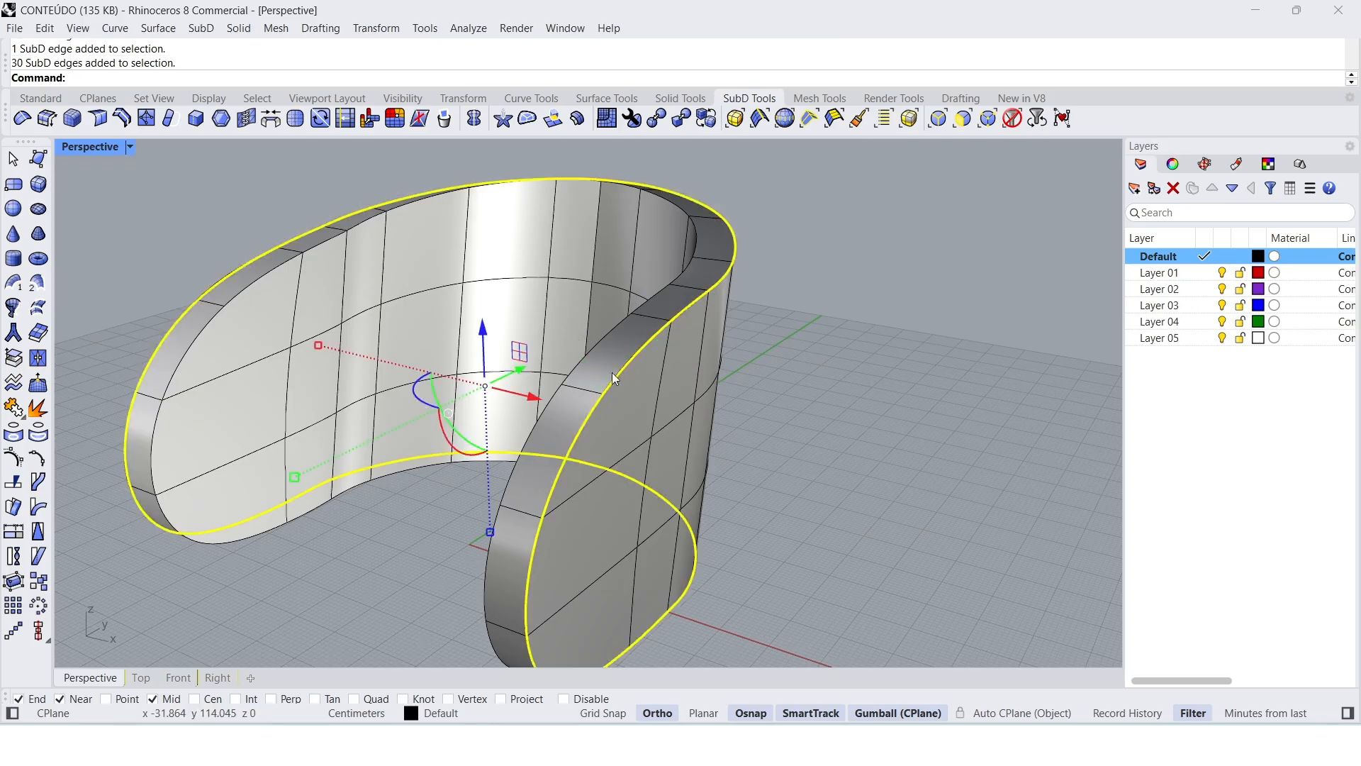
left_click(122, 121)
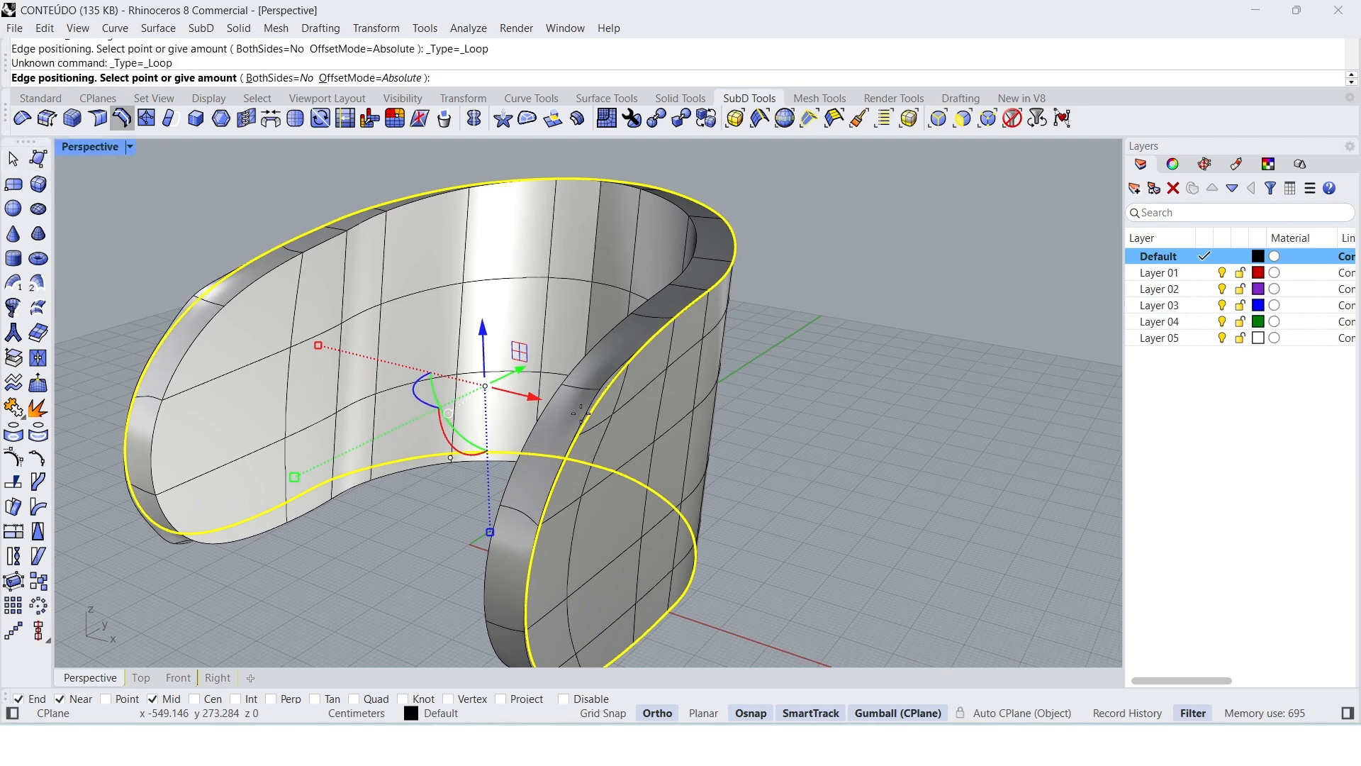
scroll(582, 411, "up", 2)
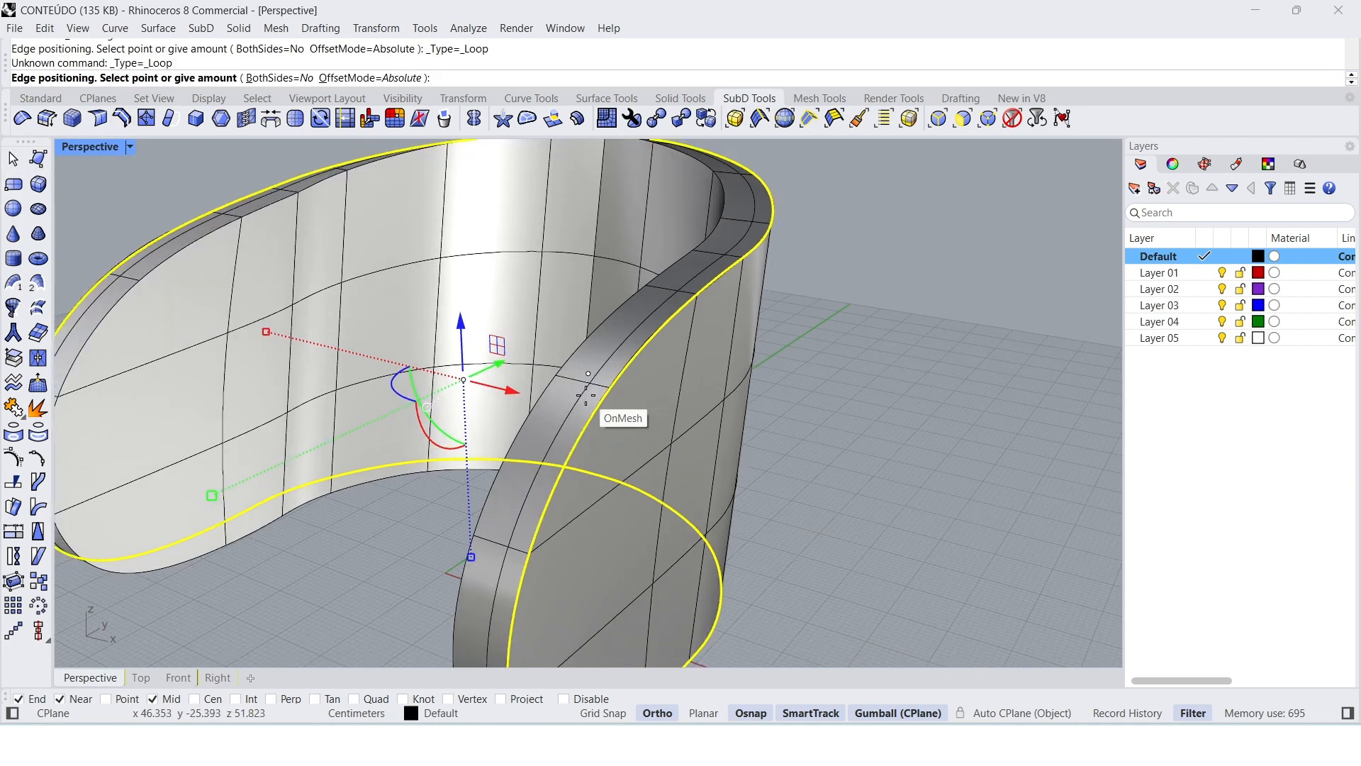
scroll(586, 395, "up", 2)
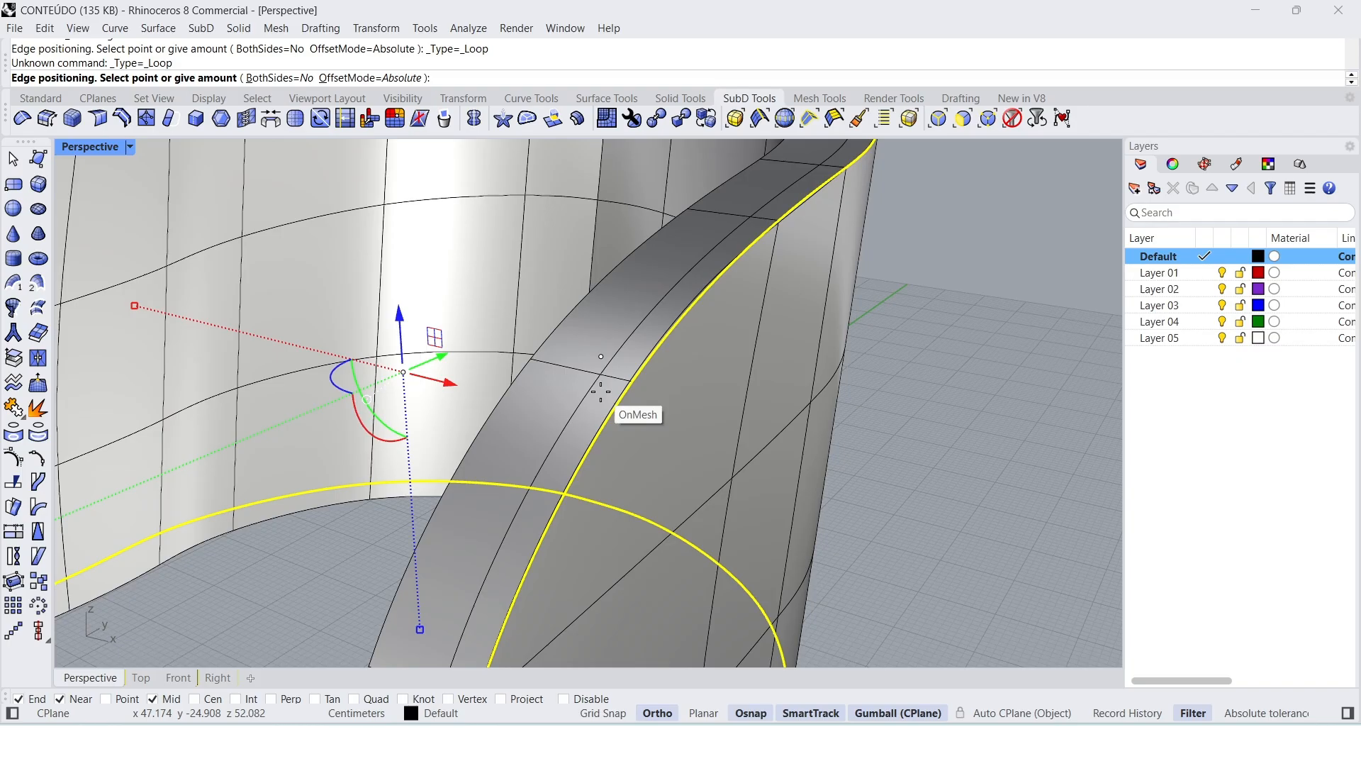
key("Escape")
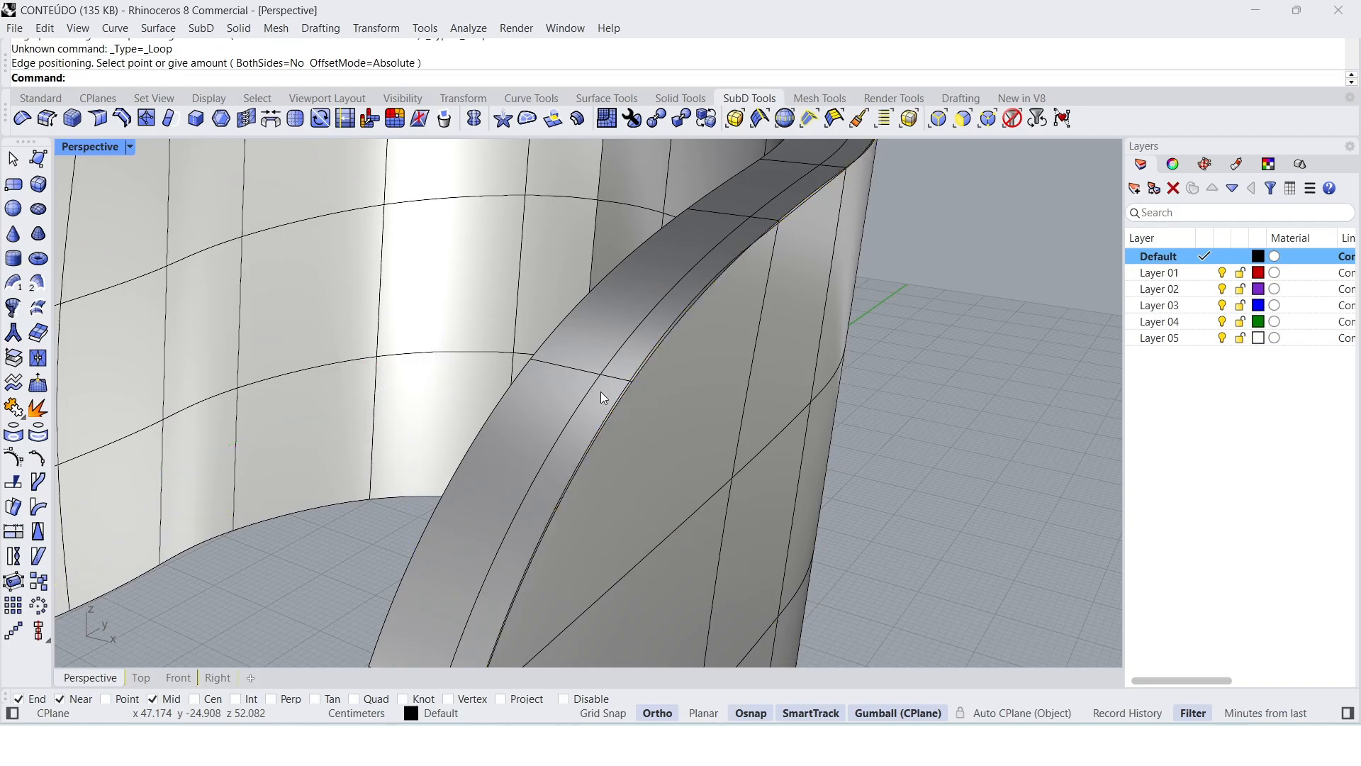
Step: Insert a second SubD edge loop on the rim face, alongside the whole inner boundary edge loop
right_click_drag(602, 391, 558, 420)
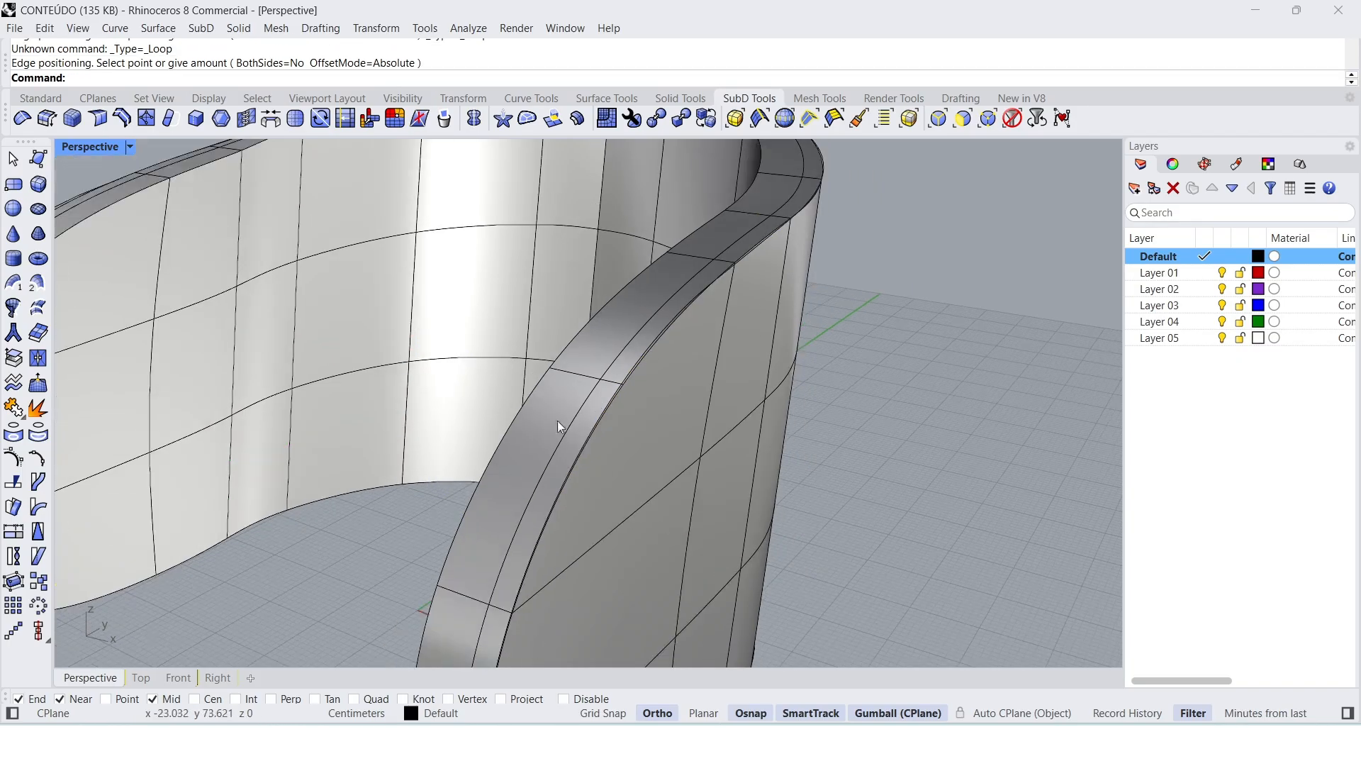
double_click(506, 444)
scroll(506, 444, "down", 3)
scroll(506, 444, "up", 3)
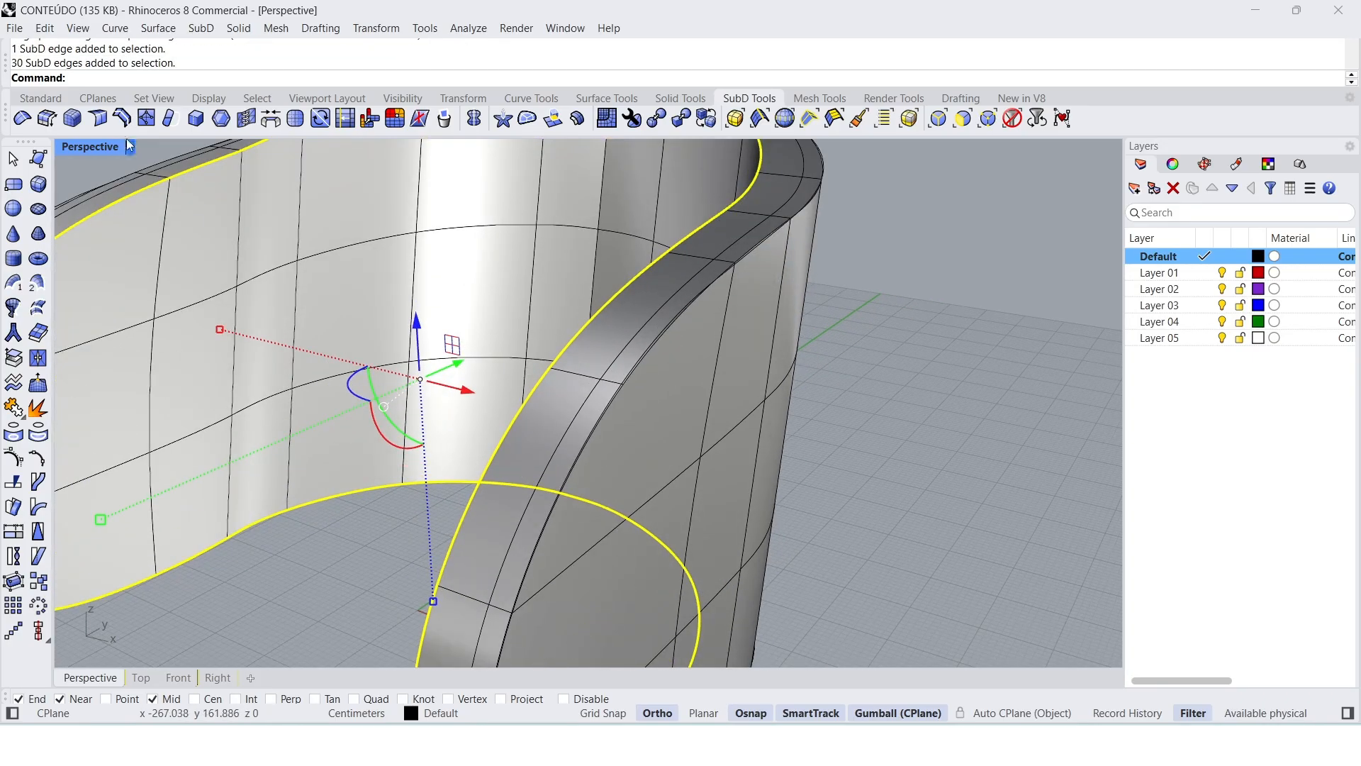
left_click(122, 118)
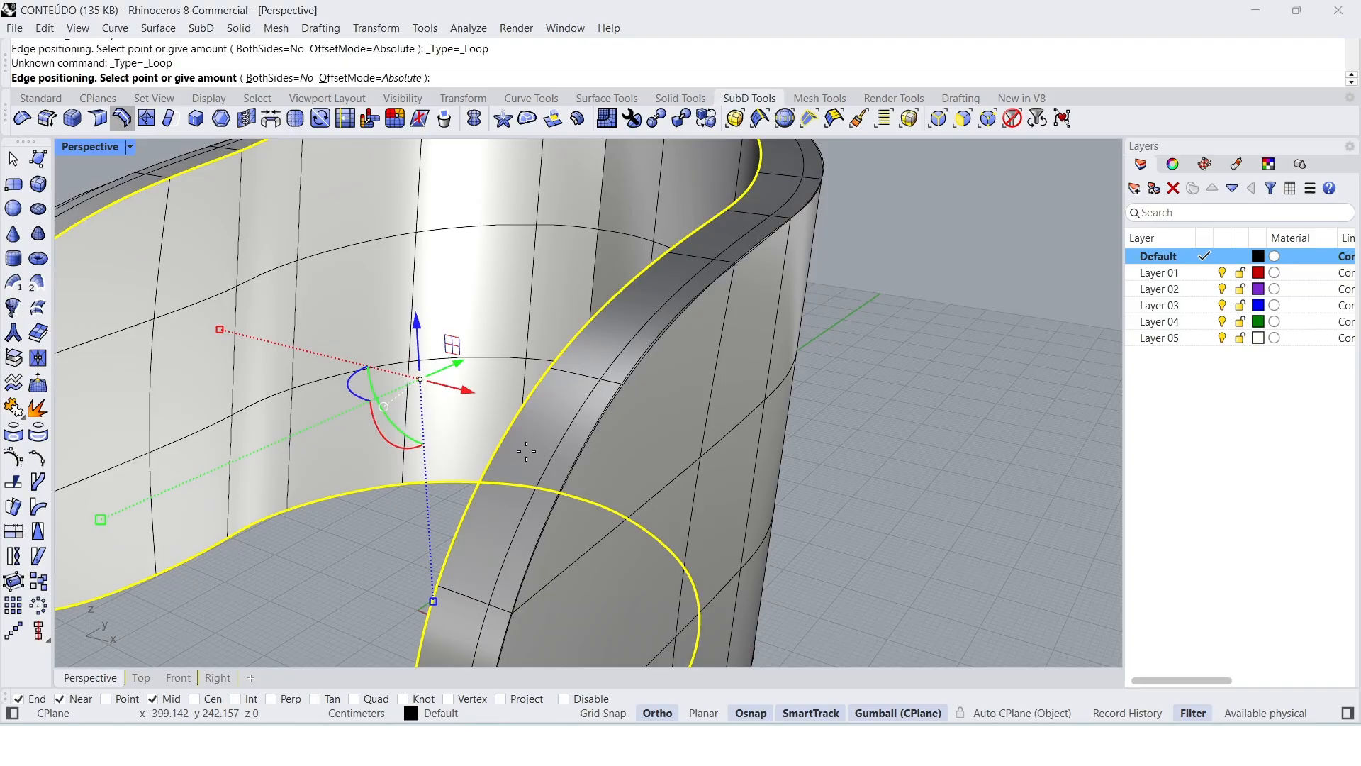
scroll(539, 458, "up", 1)
scroll(531, 469, "up", 1)
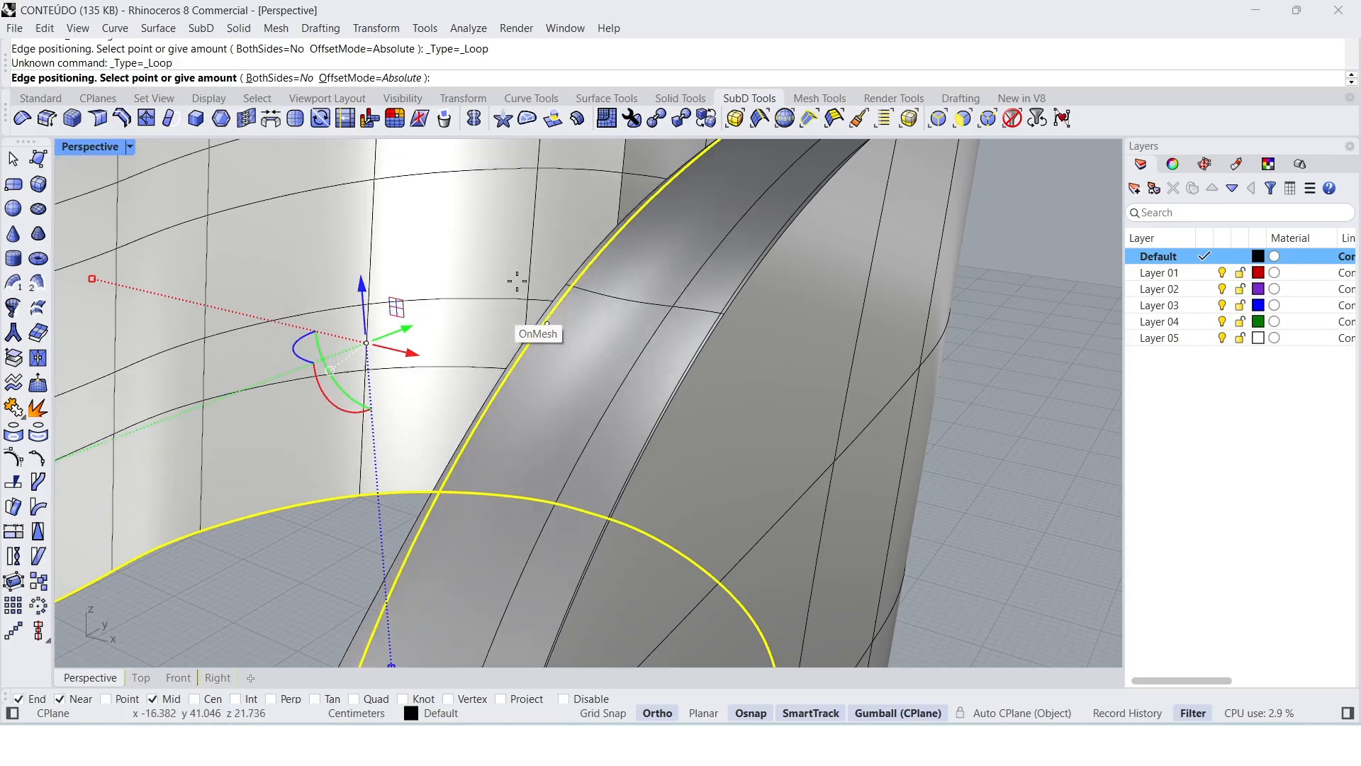
left_click(607, 290)
scroll(624, 347, "down", 5)
scroll(659, 402, "down", 1)
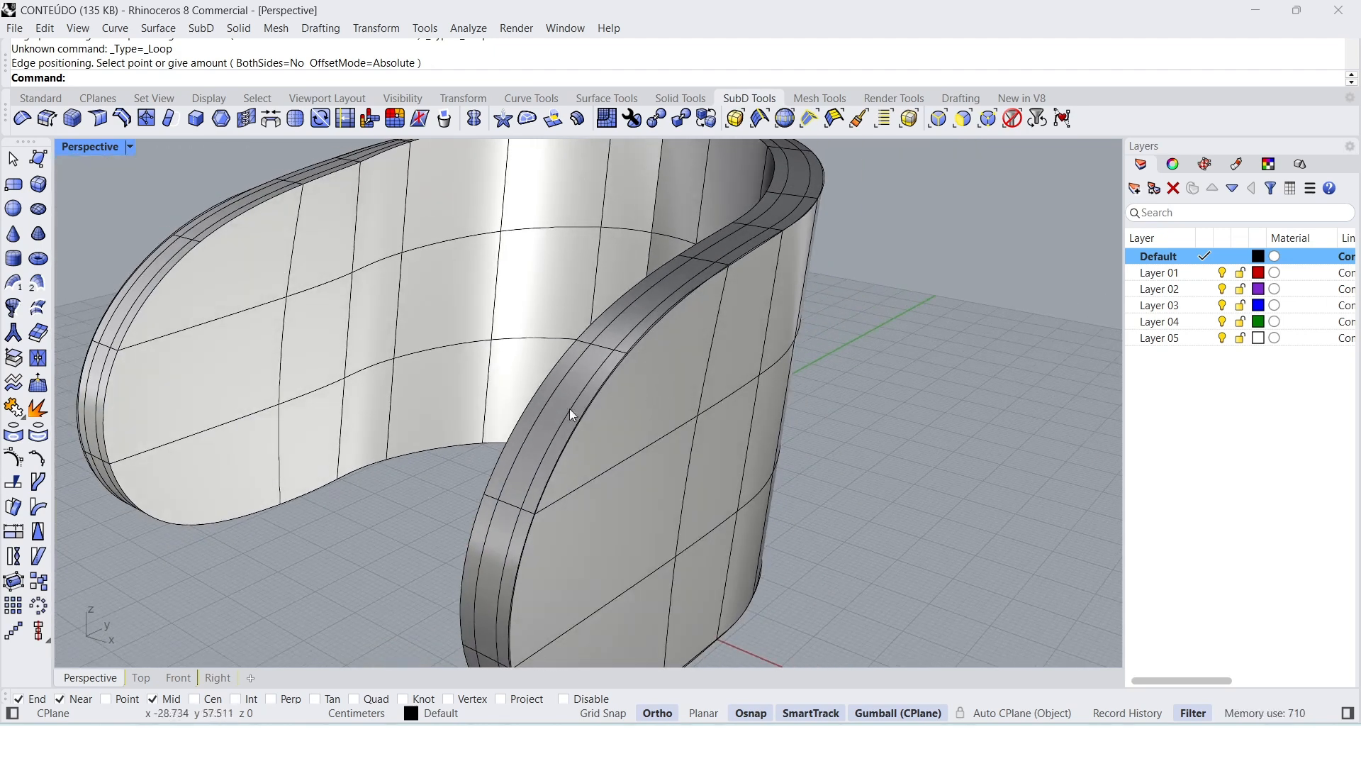
Step: Remove the creases from the inner and outer boundary edge loops to round the backrest's rim
double_click(524, 420)
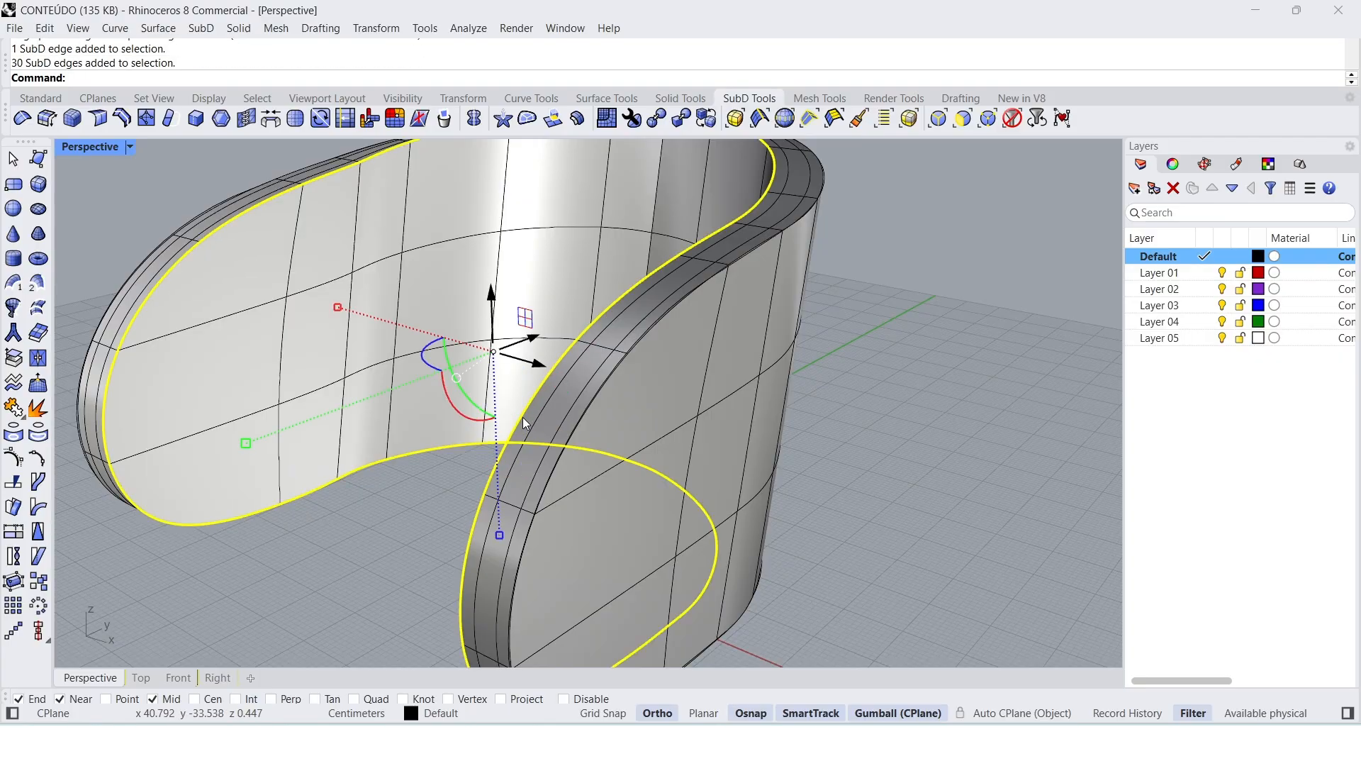
double_click(578, 417, "shift")
scroll(582, 417, "down", 2)
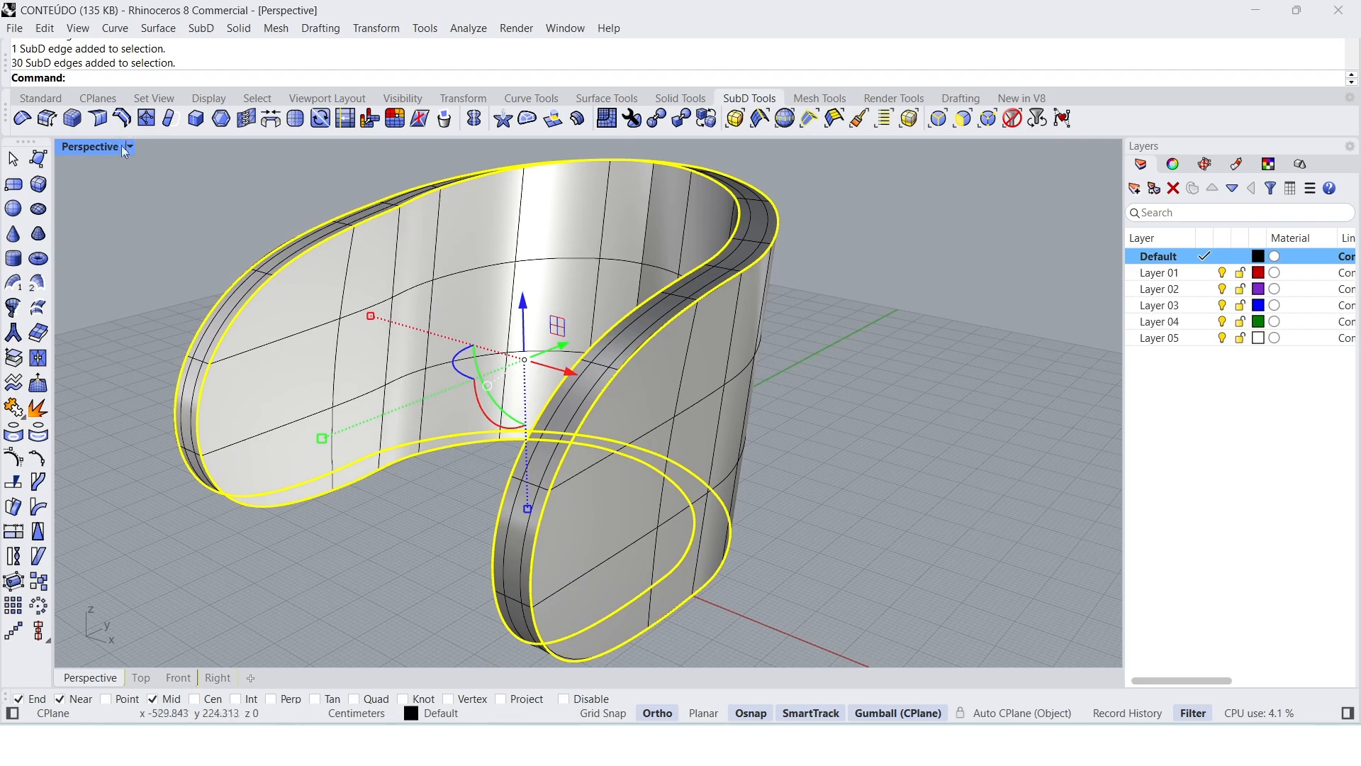
left_click(23, 122)
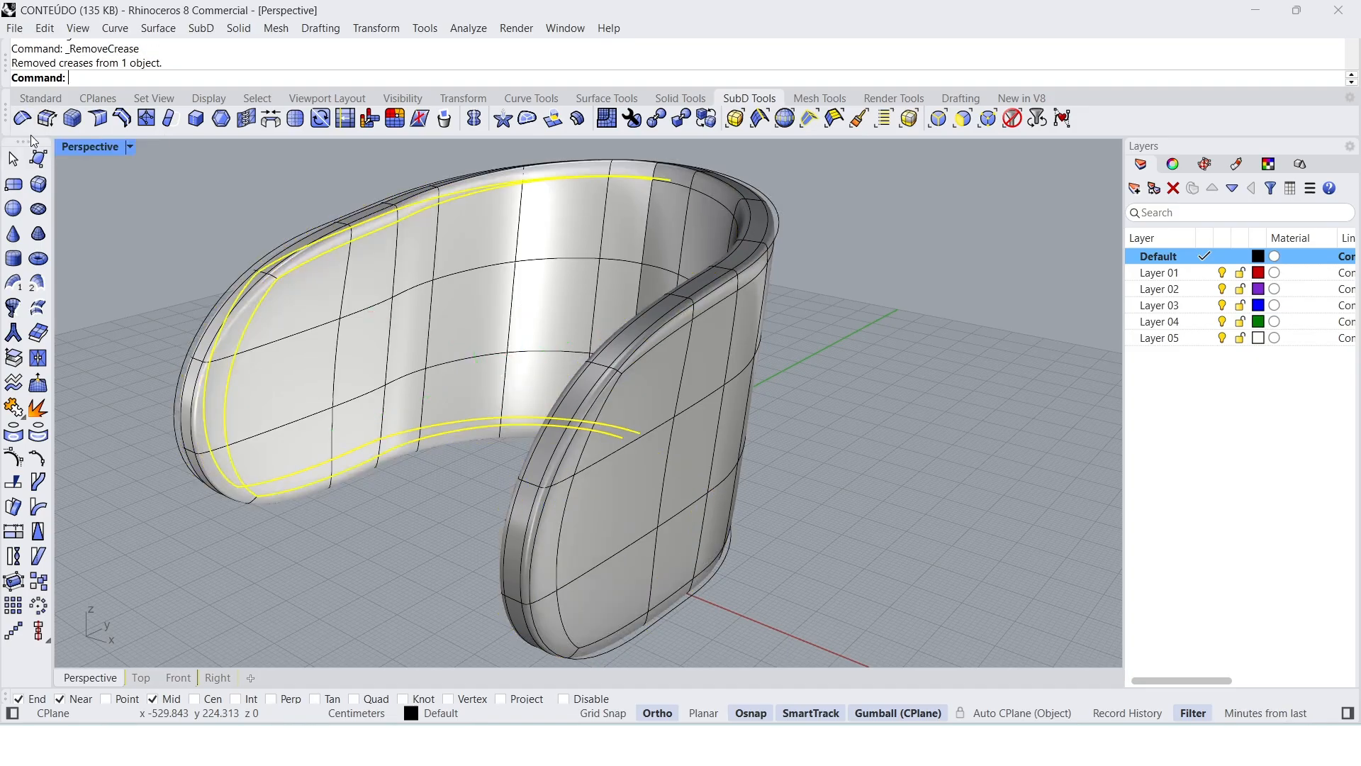
left_click(824, 407)
right_click_drag(824, 406, 504, 328)
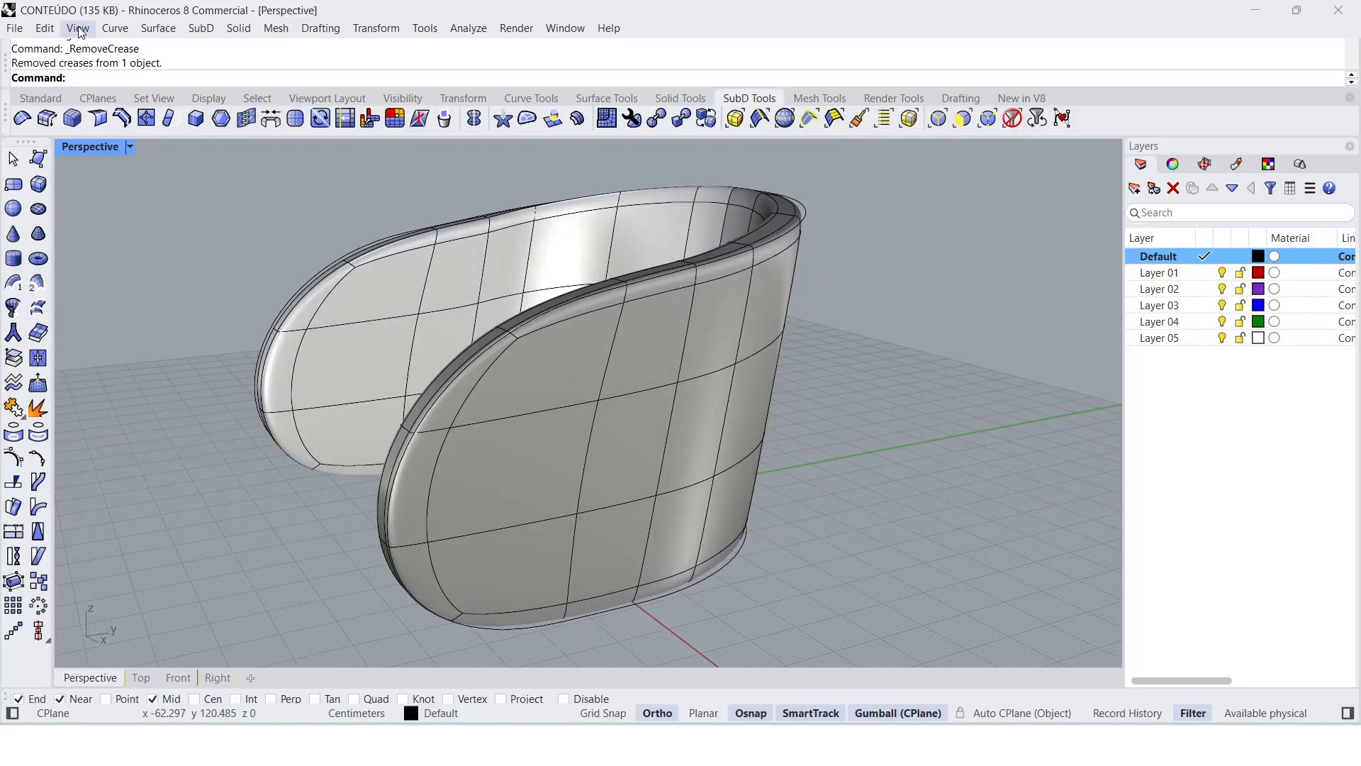
Step: Select all curves in the model and hide them
left_click(45, 29)
mouse_move(106, 212)
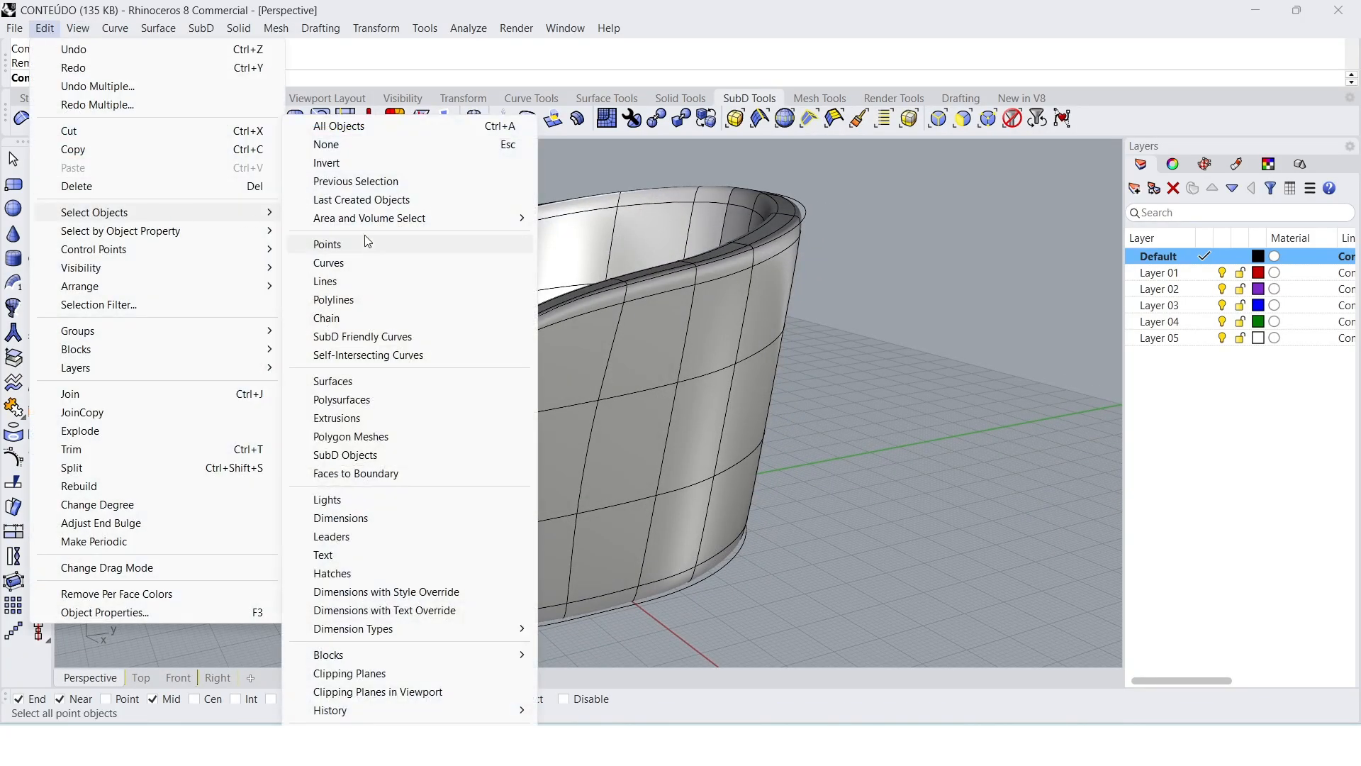
left_click(350, 270)
type("Hide")
key("Return")
Step: Preview the backrest in the Rendered display mode, and return the perspective view to Shaded
right_click_drag(425, 333, 553, 376)
left_click(99, 149)
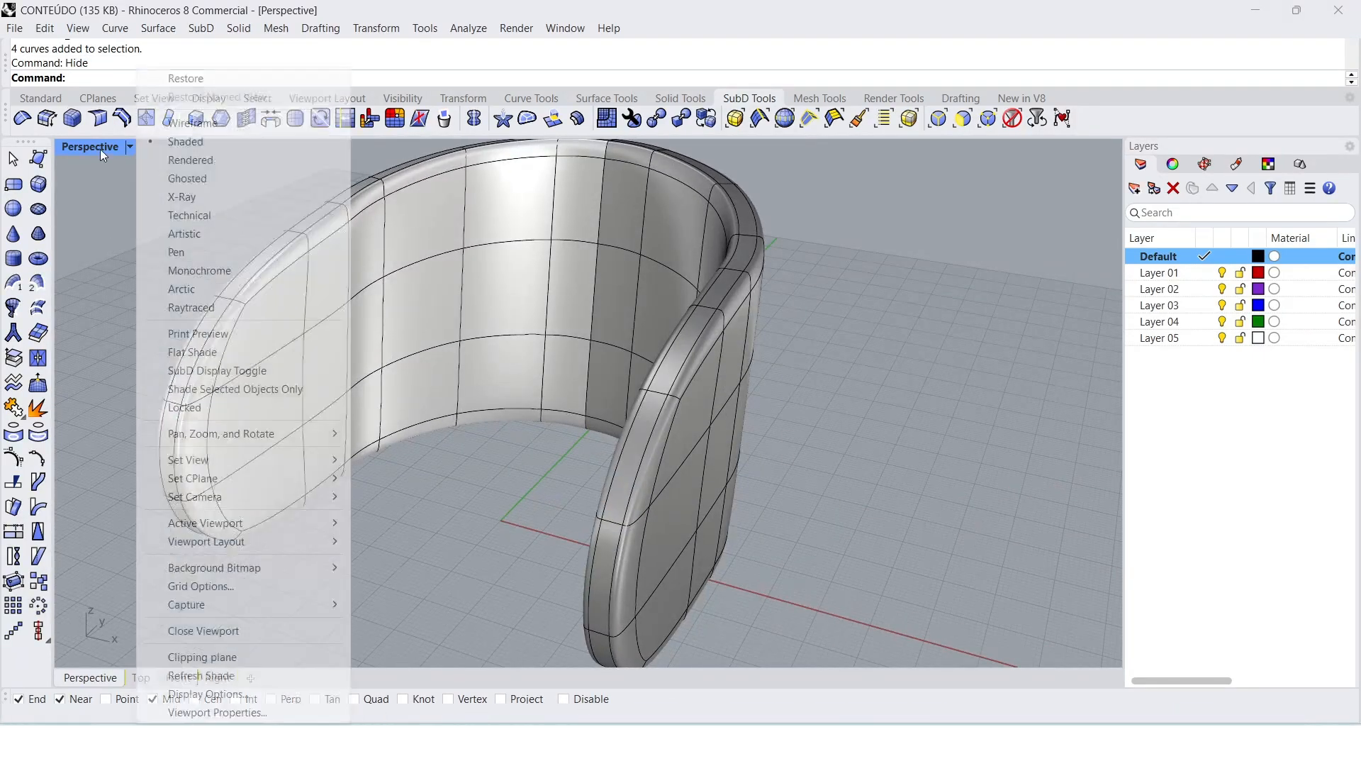
left_click(190, 161)
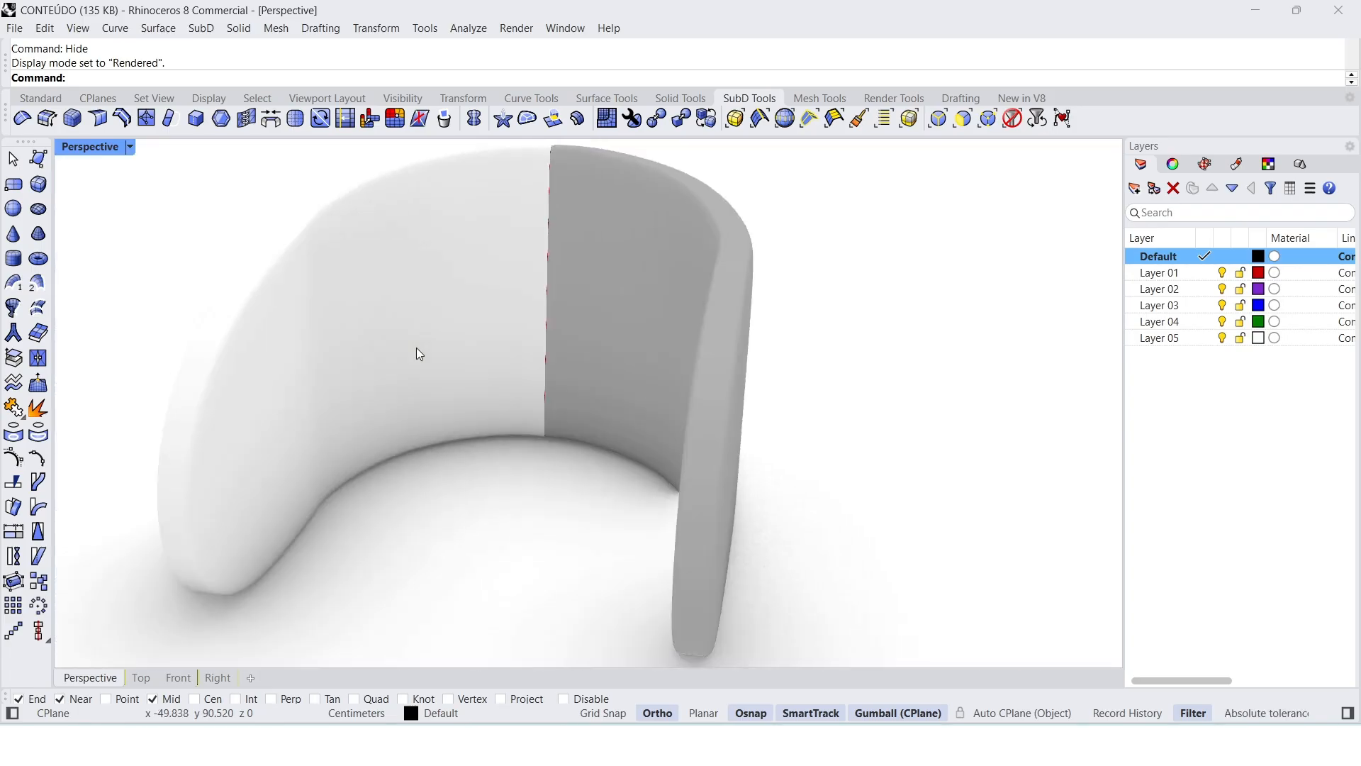
right_click_drag(416, 353, 397, 305)
left_click(117, 151)
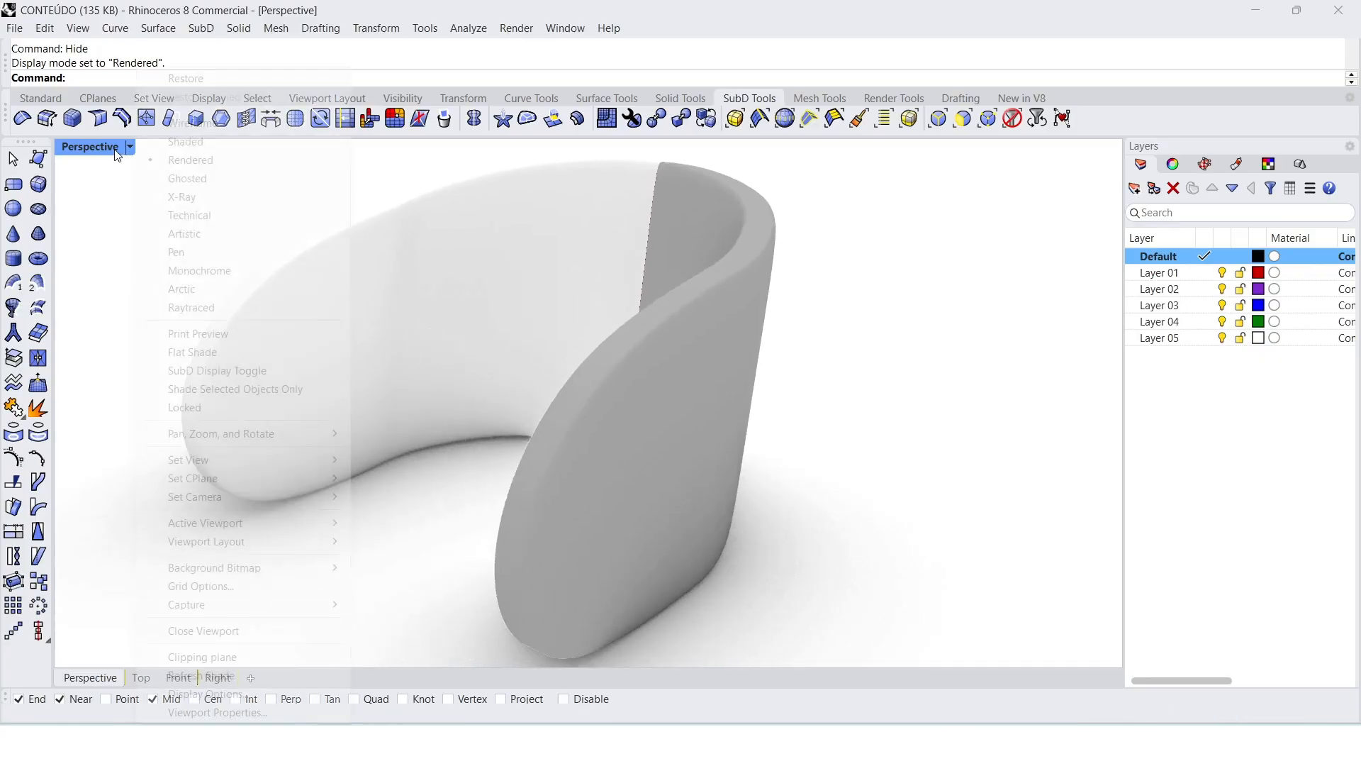
left_click(186, 142)
Step: Try moving a column of SubD faces on the backrest's inner side, and undo the move
right_click_drag(449, 267, 596, 313)
left_click(614, 311, "ctrl+shift")
left_click(615, 213, "ctrl+shift")
right_click_drag(602, 385, 659, 347)
left_click_drag(627, 279, 597, 312)
key("ctrl+z")
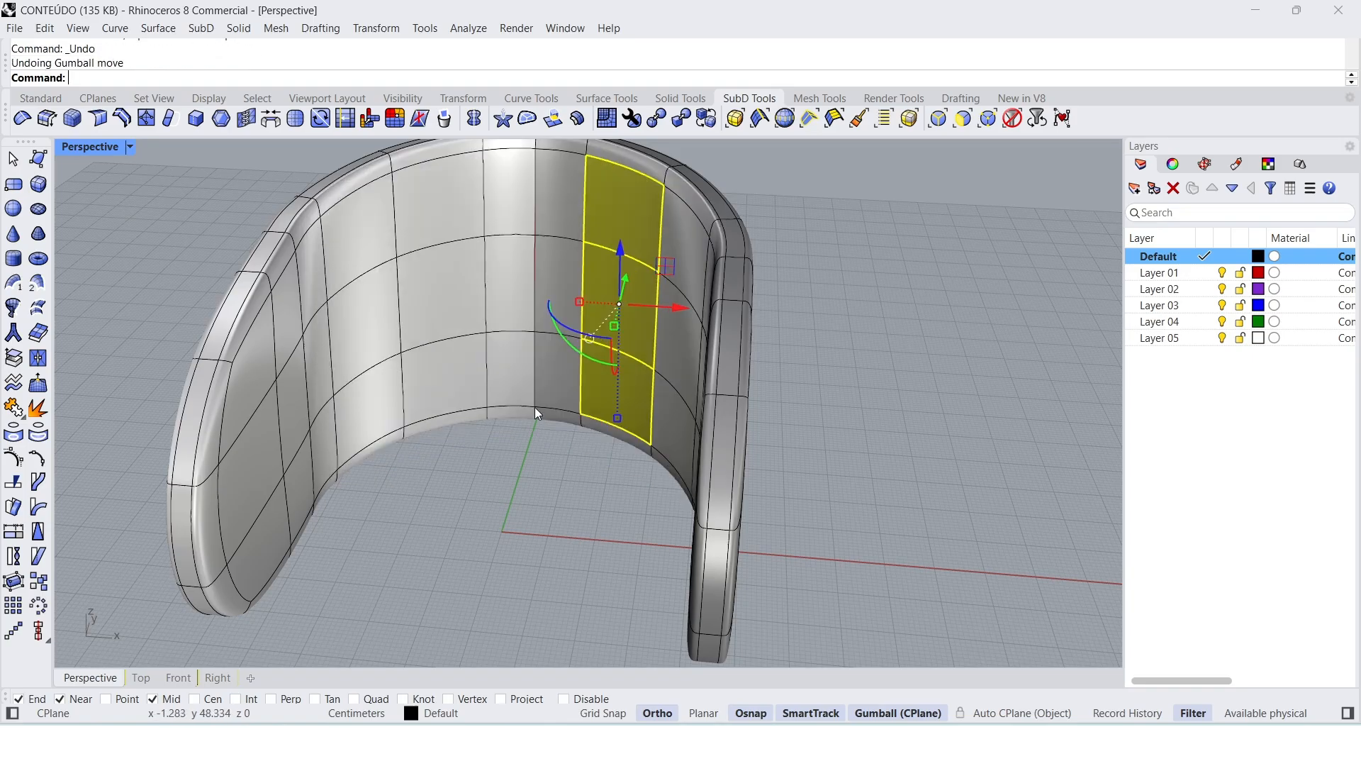
Step: Add the adjacent column of inner faces at the backrest's centre to the selection and try moving them toward the seat area
left_click(555, 226, "shift")
left_click(556, 312, "shift")
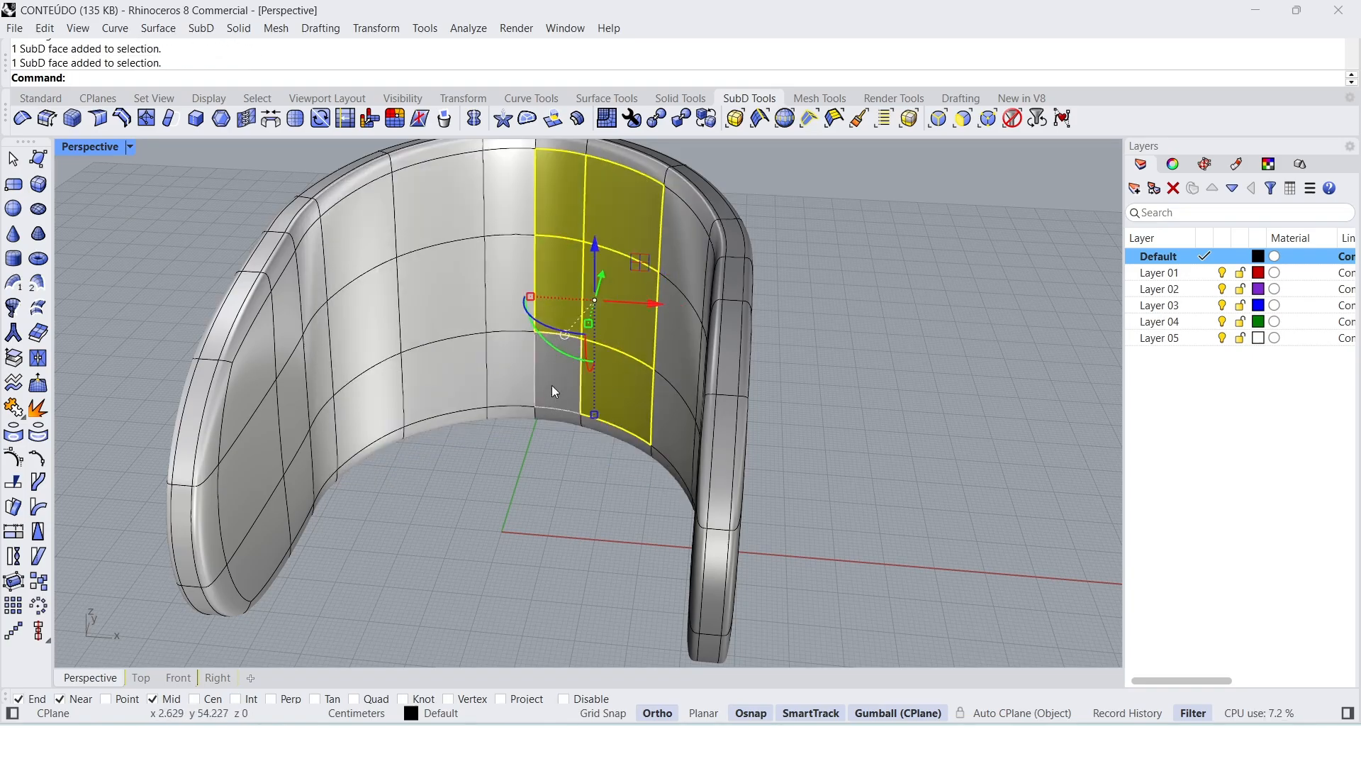
right_click_drag(627, 368, 643, 277)
left_click_drag(641, 280, 629, 292)
right_click_drag(458, 482, 635, 518)
Step: Try moving the upper inner faces of one armrest inward to pad that side, and clear the selection
left_click(635, 519)
left_click(650, 271)
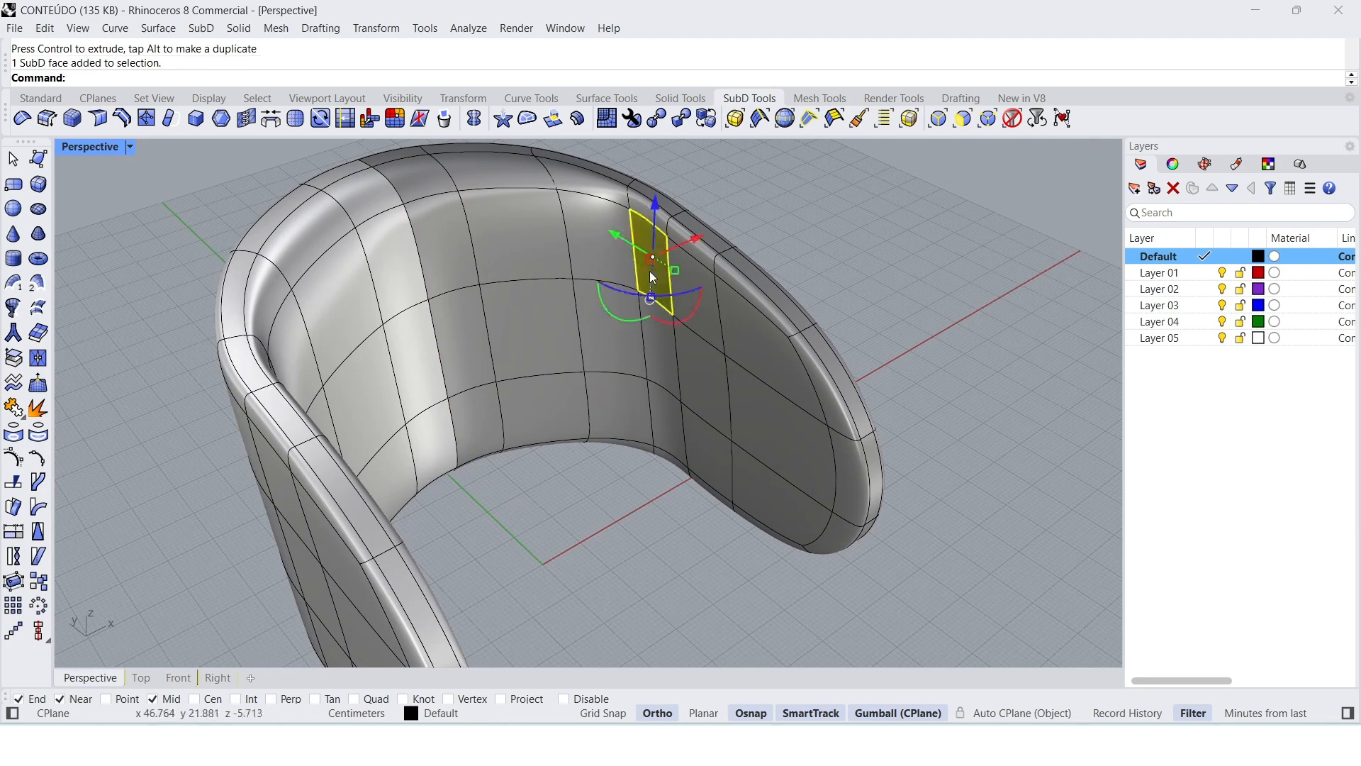
left_click(748, 346, "shift")
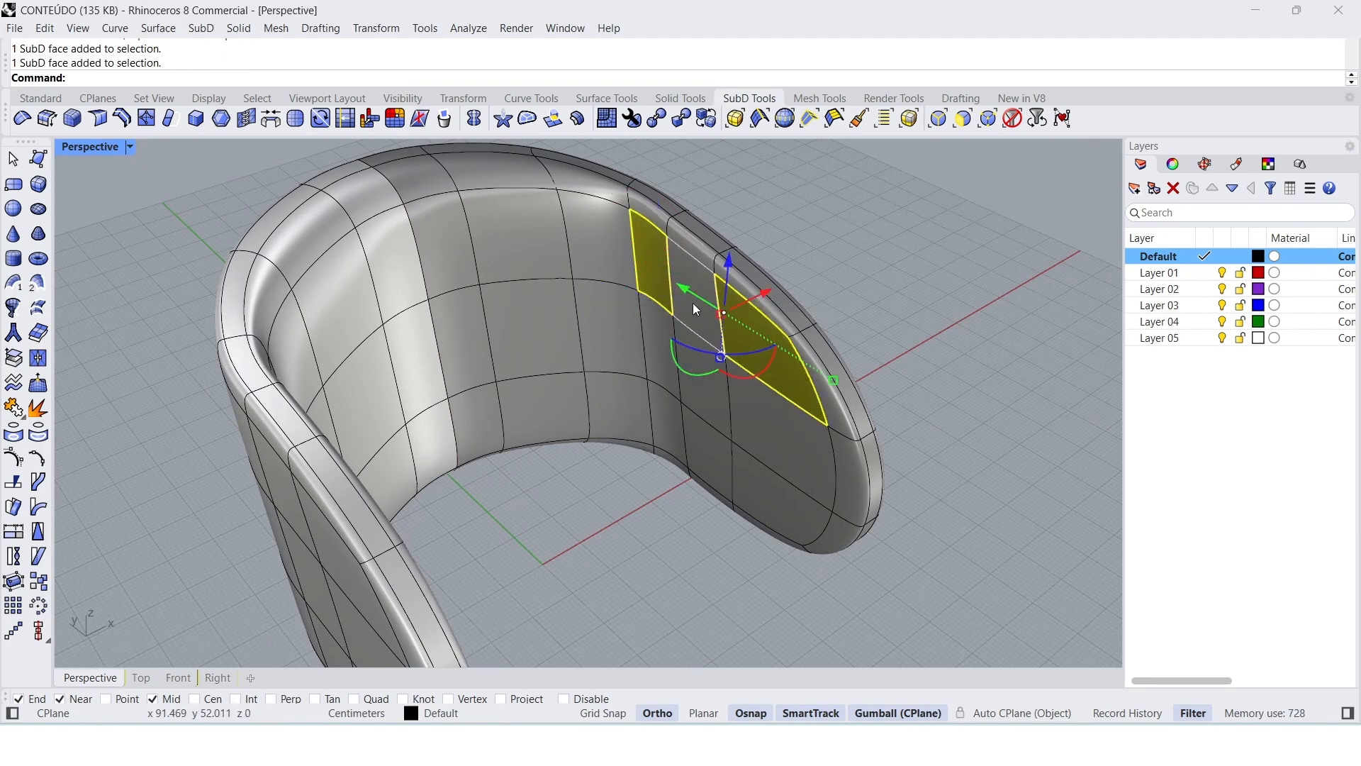
left_click_drag(713, 317, 712, 316)
right_click_drag(764, 355, 697, 303)
left_click_drag(709, 317, 725, 322)
right_click_drag(816, 385, 769, 404)
key("Escape")
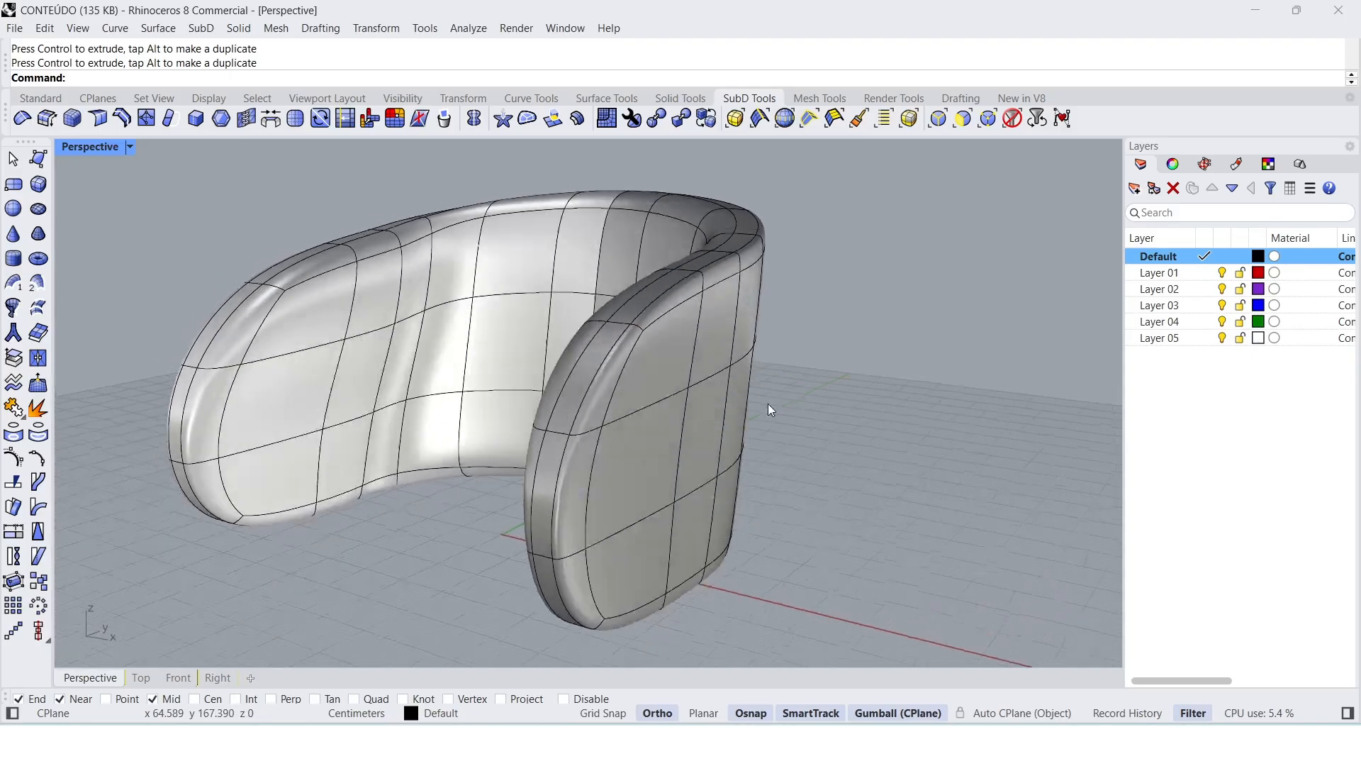
Step: Try moving the upper outer faces of the other armrest outward along the X axis
left_click(652, 376, "ctrl+shift")
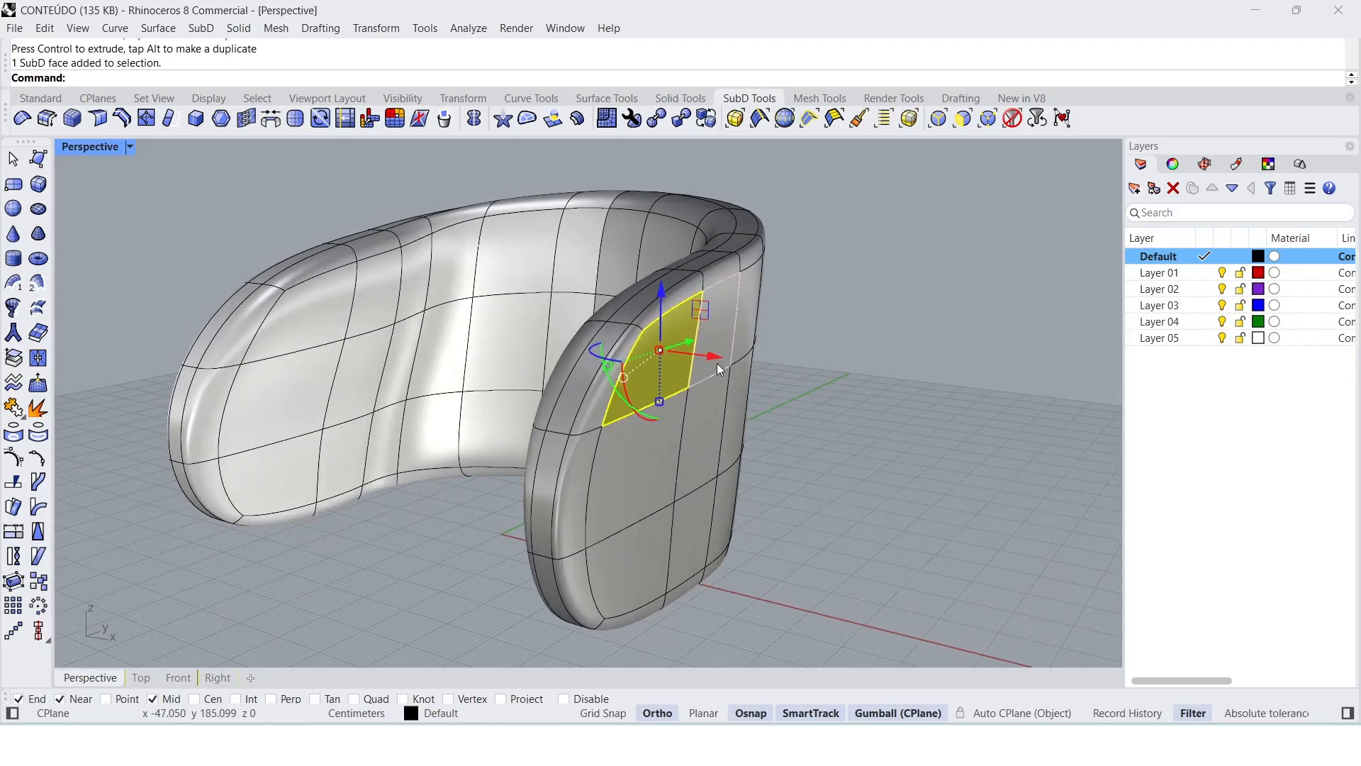
left_click(729, 327, "ctrl+shift")
right_click_drag(702, 375, 764, 364)
left_click_drag(775, 347, 821, 351)
left_click(810, 475)
Step: Undo all the face moves made on the backrest and clear the selection
right_click_drag(811, 475, 651, 450)
key("ctrl+z")
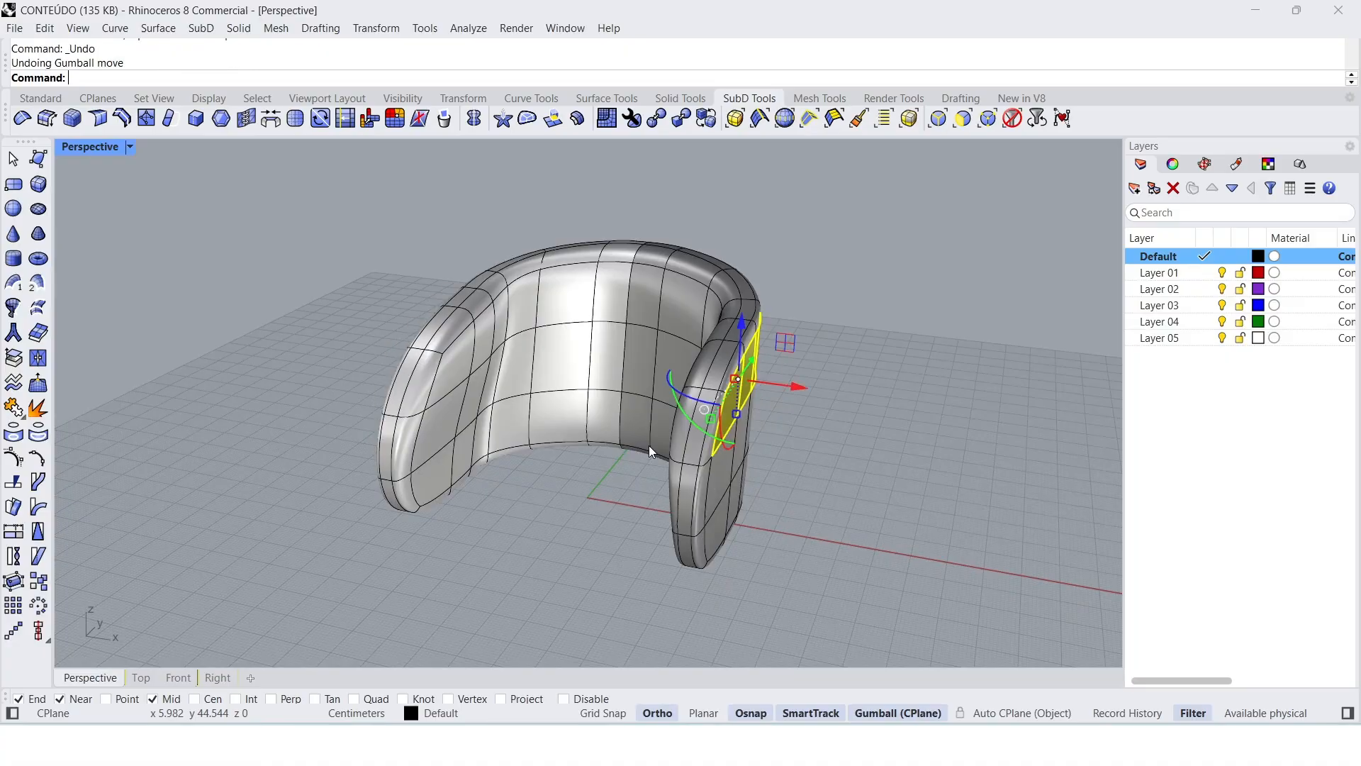
right_click_drag(593, 490, 560, 475)
key("ctrl+z")
left_click(628, 576)
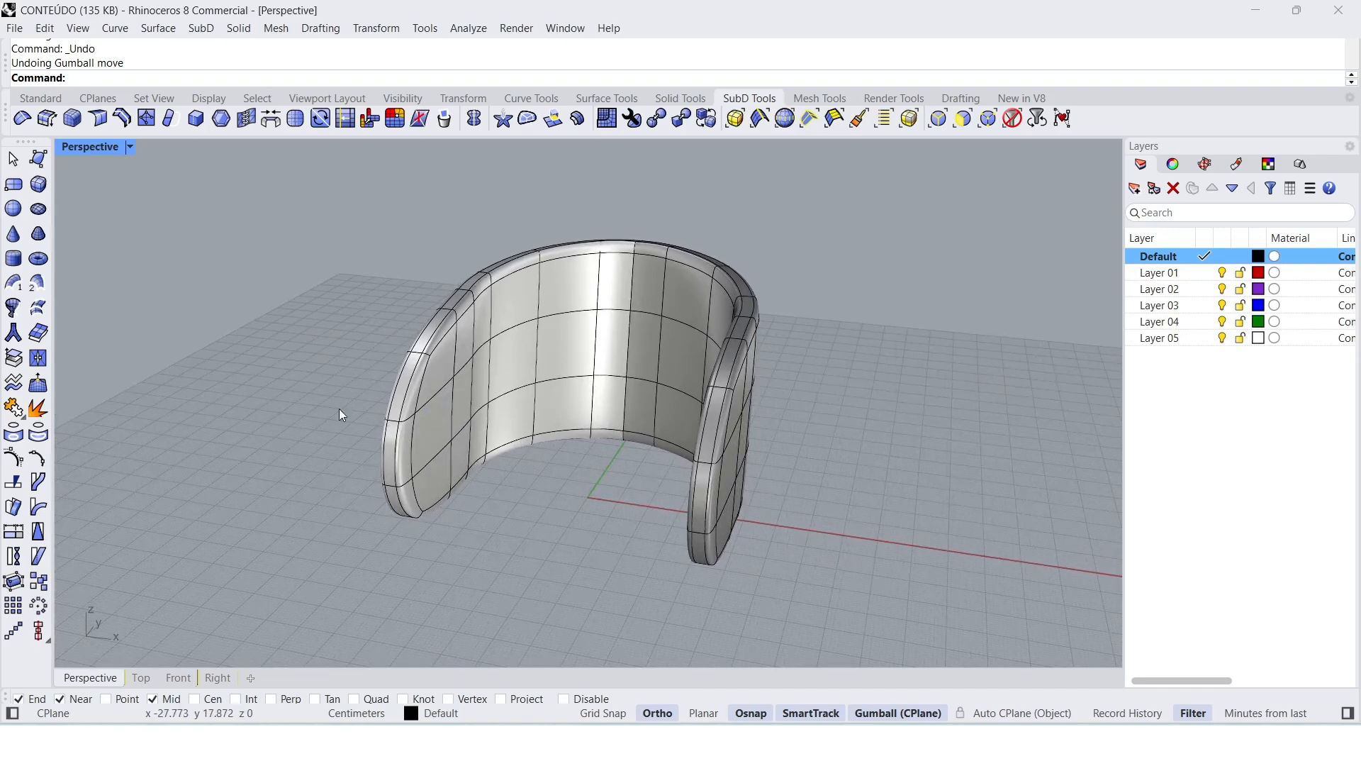
Step: Create a SubD cylinder for the seat centred at the origin, about 42.5 cm in radius and 50.6 cm high
left_click(14, 259)
right_click_drag(624, 495, 606, 533)
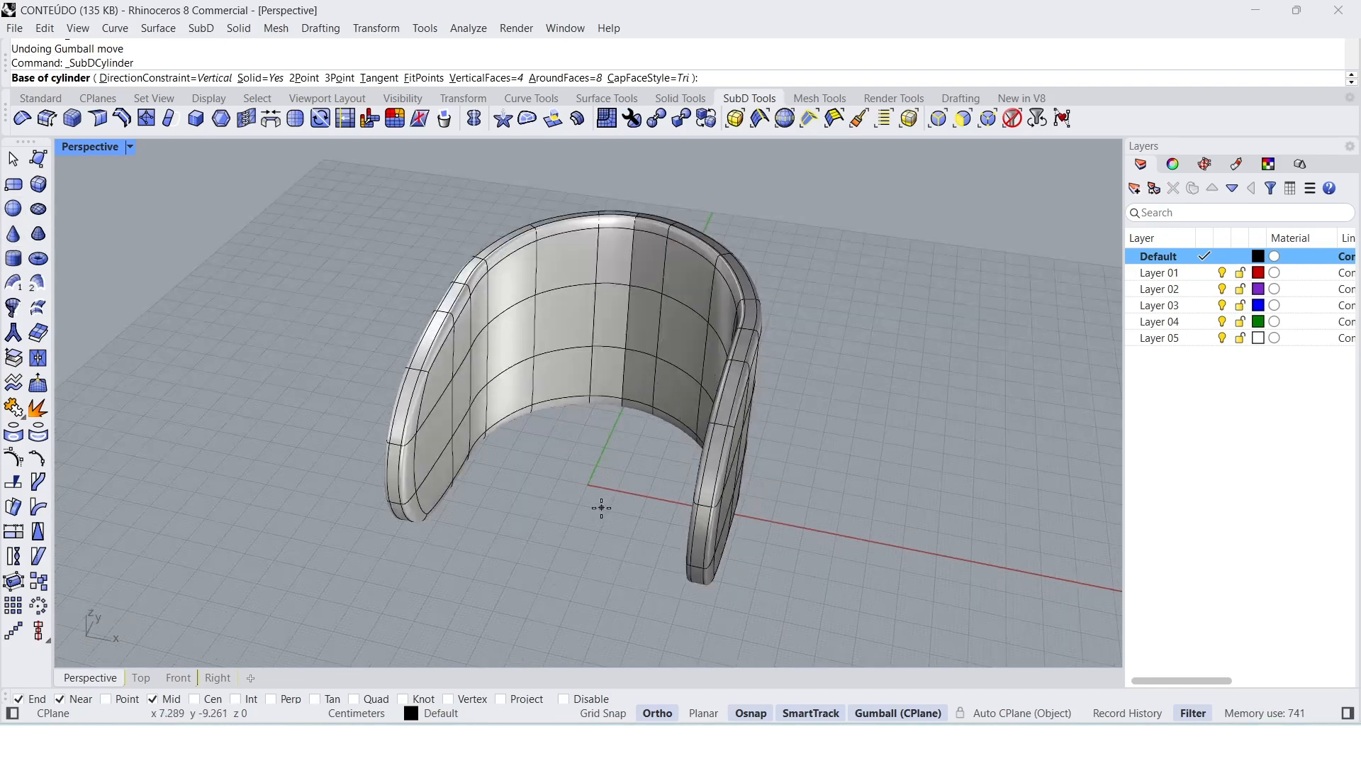
type("0")
key("Return")
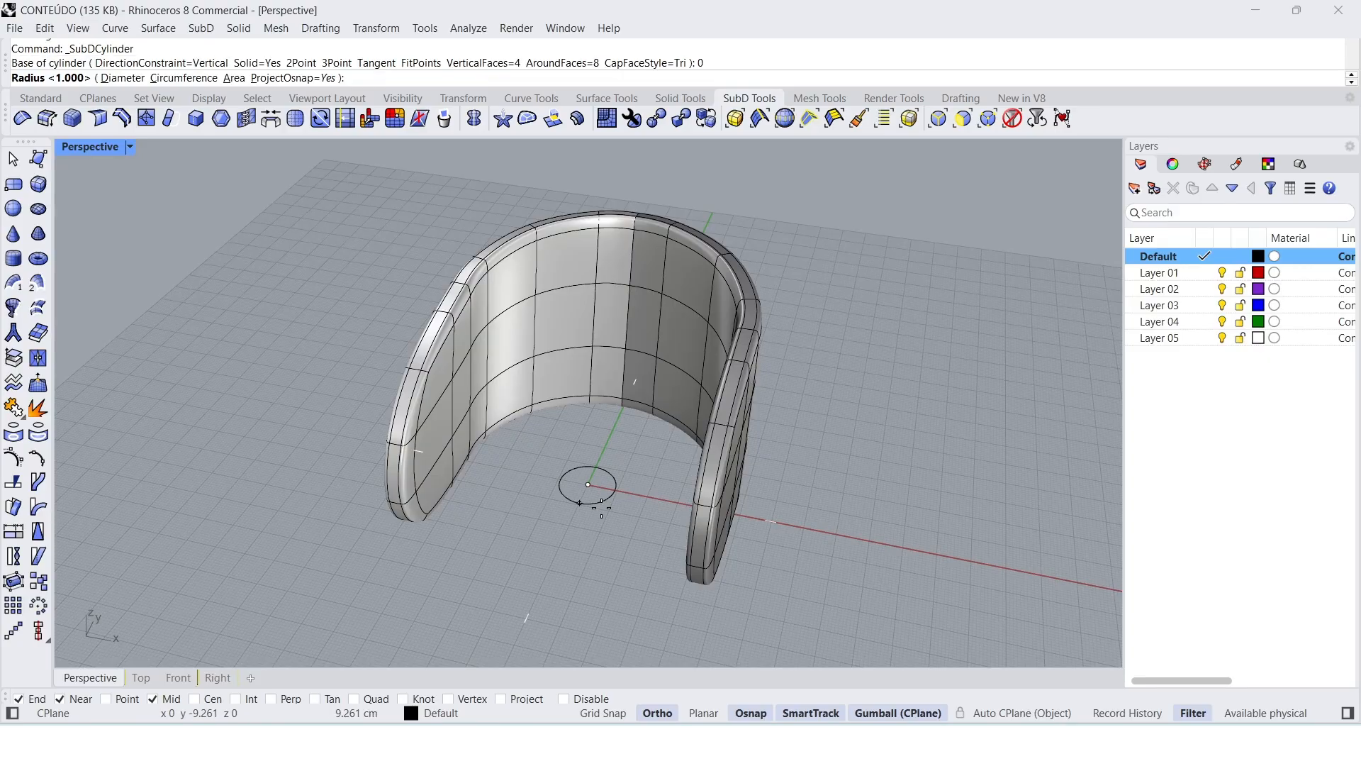
right_click_drag(653, 503, 729, 497)
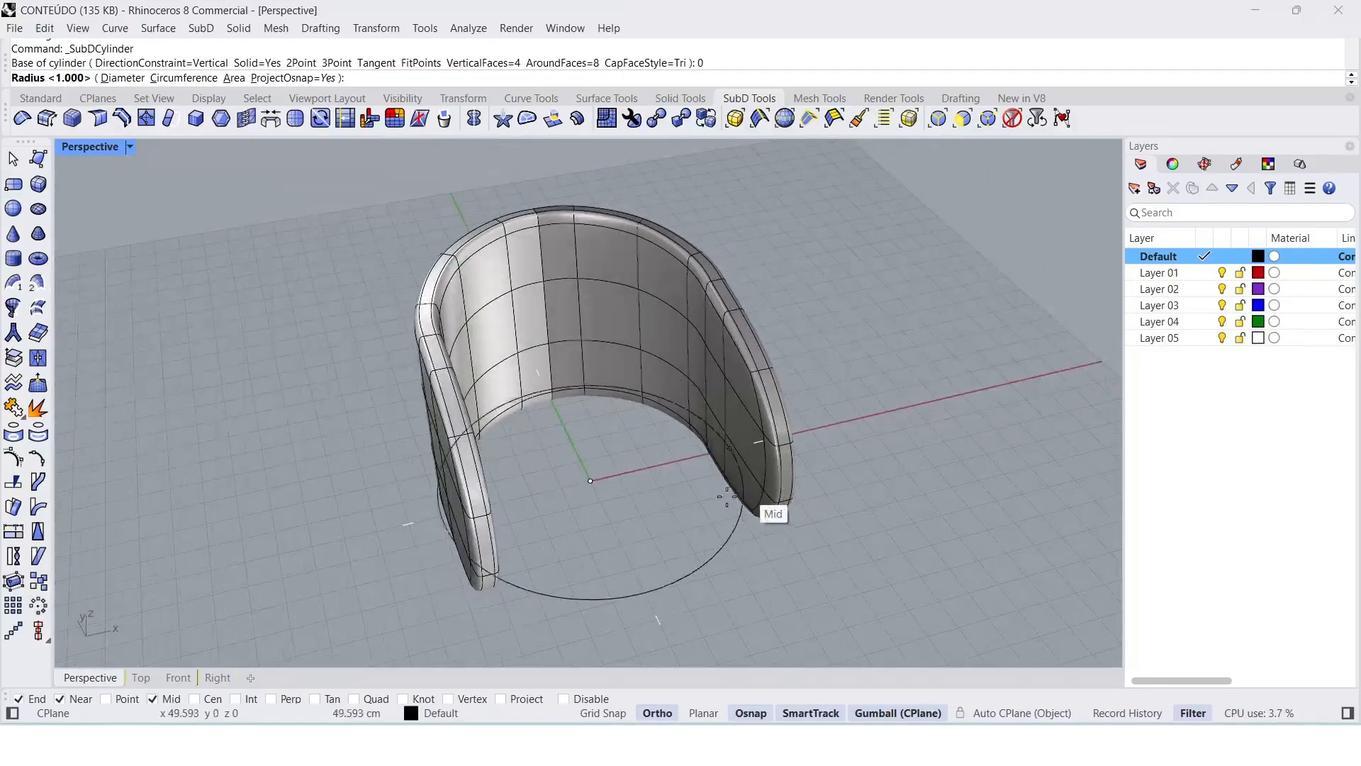
left_click(720, 489)
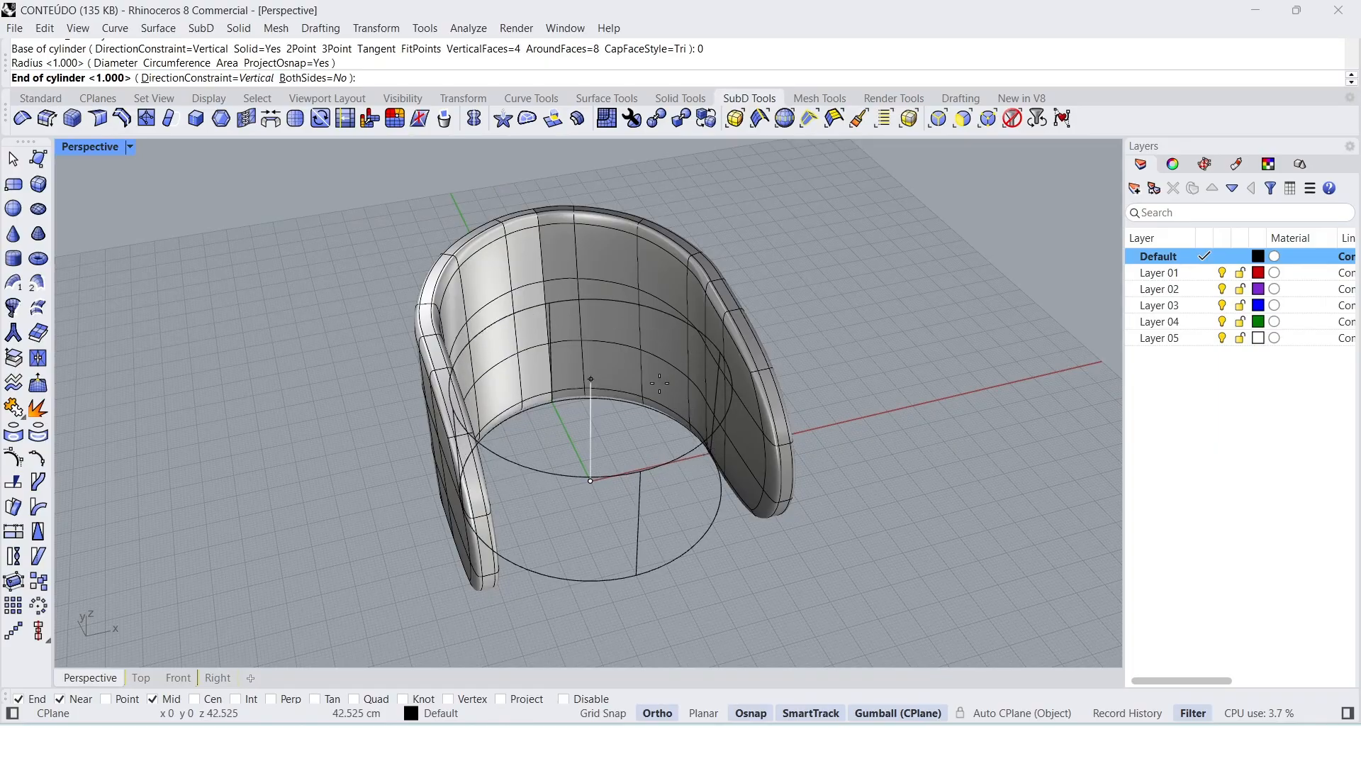
left_click(644, 360)
Step: Raise the backrest vertically so that it sits above the seat cylinder's base
mouse_move(644, 360)
right_mouse_down()
mouse_move(754, 354)
mouse_move(636, 366)
right_mouse_up()
left_click(755, 361)
left_click_drag(637, 366, 589, 212)
right_click_drag(564, 340, 677, 539)
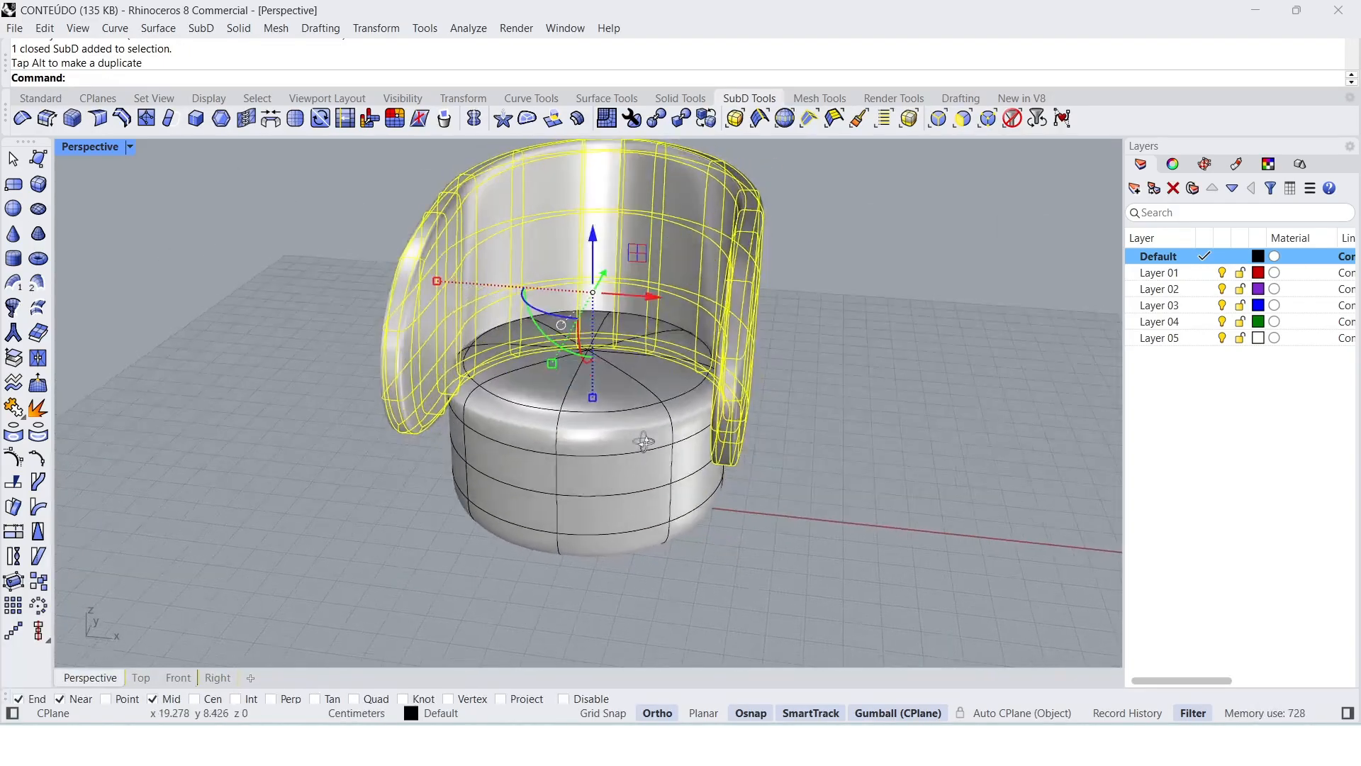
Step: Delete the seat cylinder, keeping the raised backrest
left_click(682, 552)
left_click(621, 500)
key("Delete")
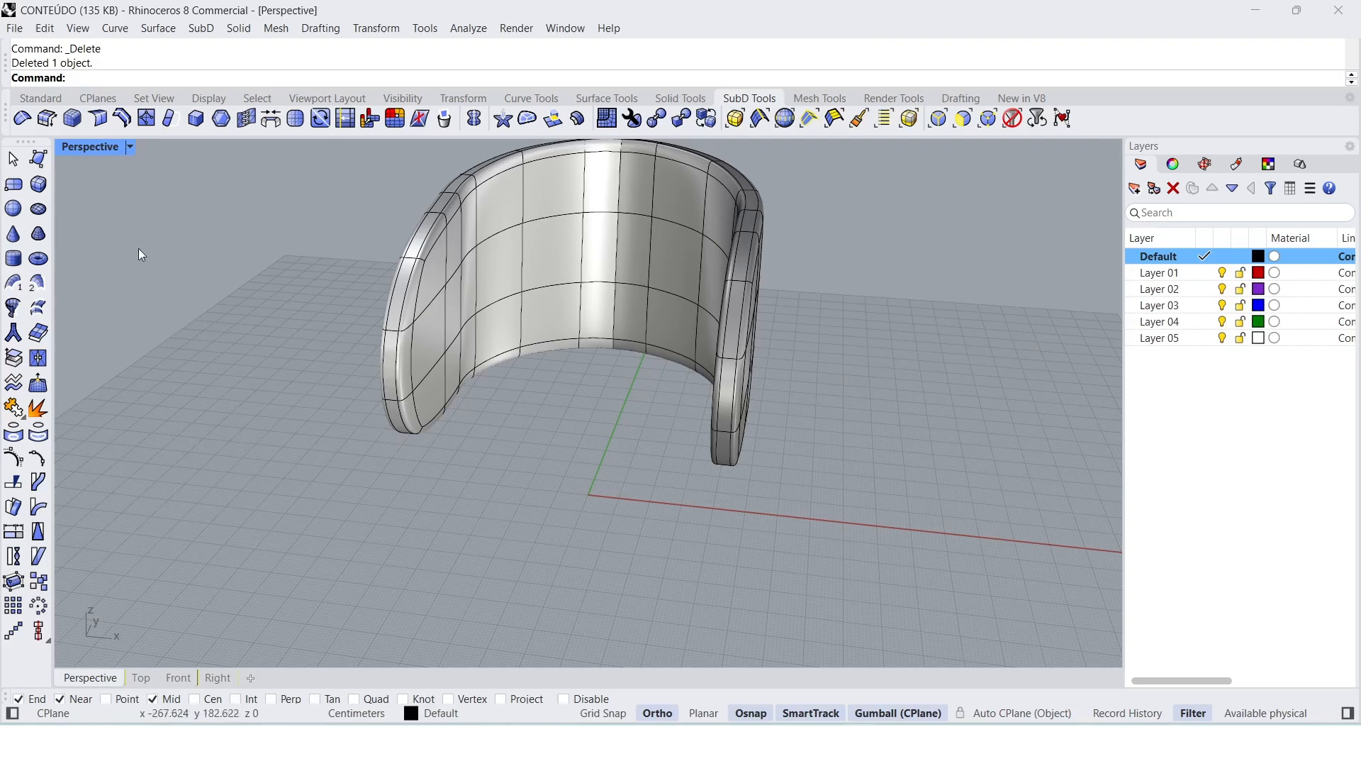
Step: Create a SubD cylinder centred at the origin, about 43 cm in radius against the backrest's inner side and 67 cm high
left_click(13, 259)
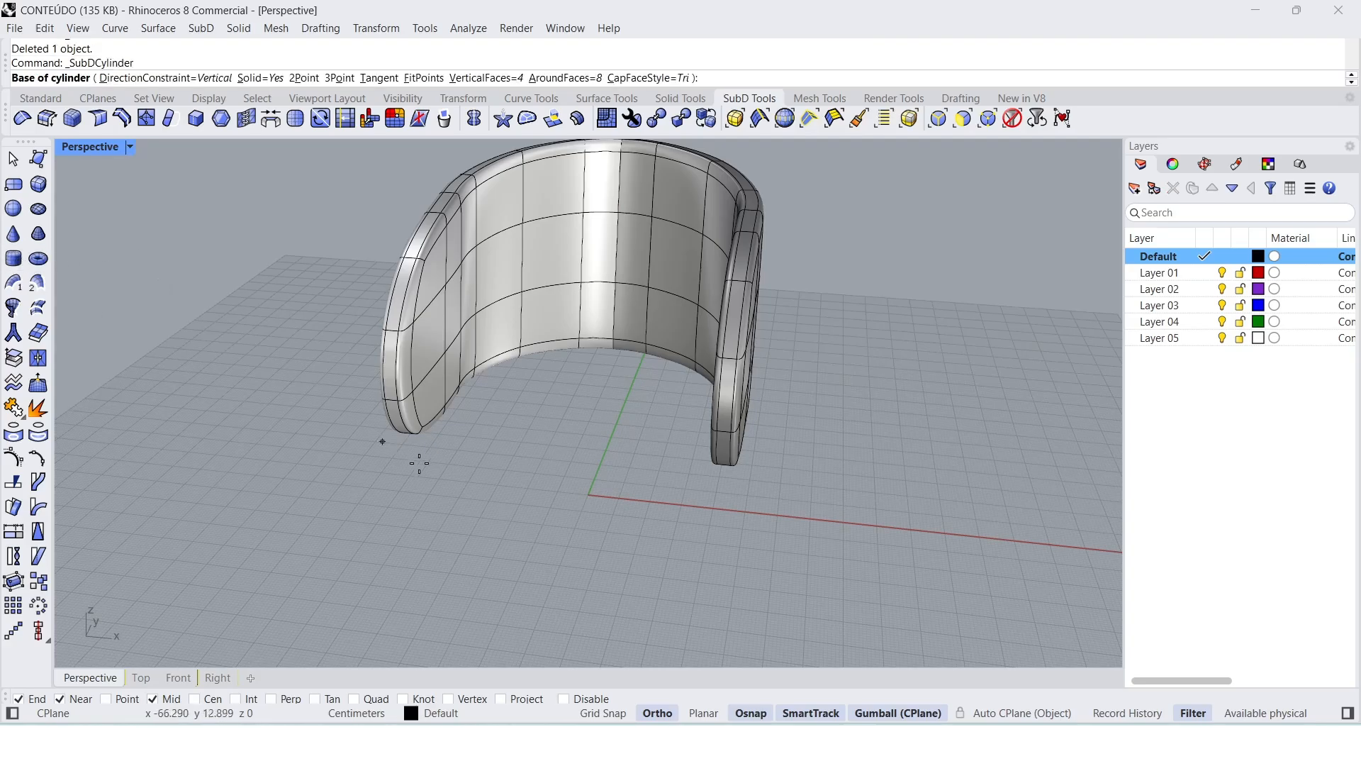
type("0")
key("Return")
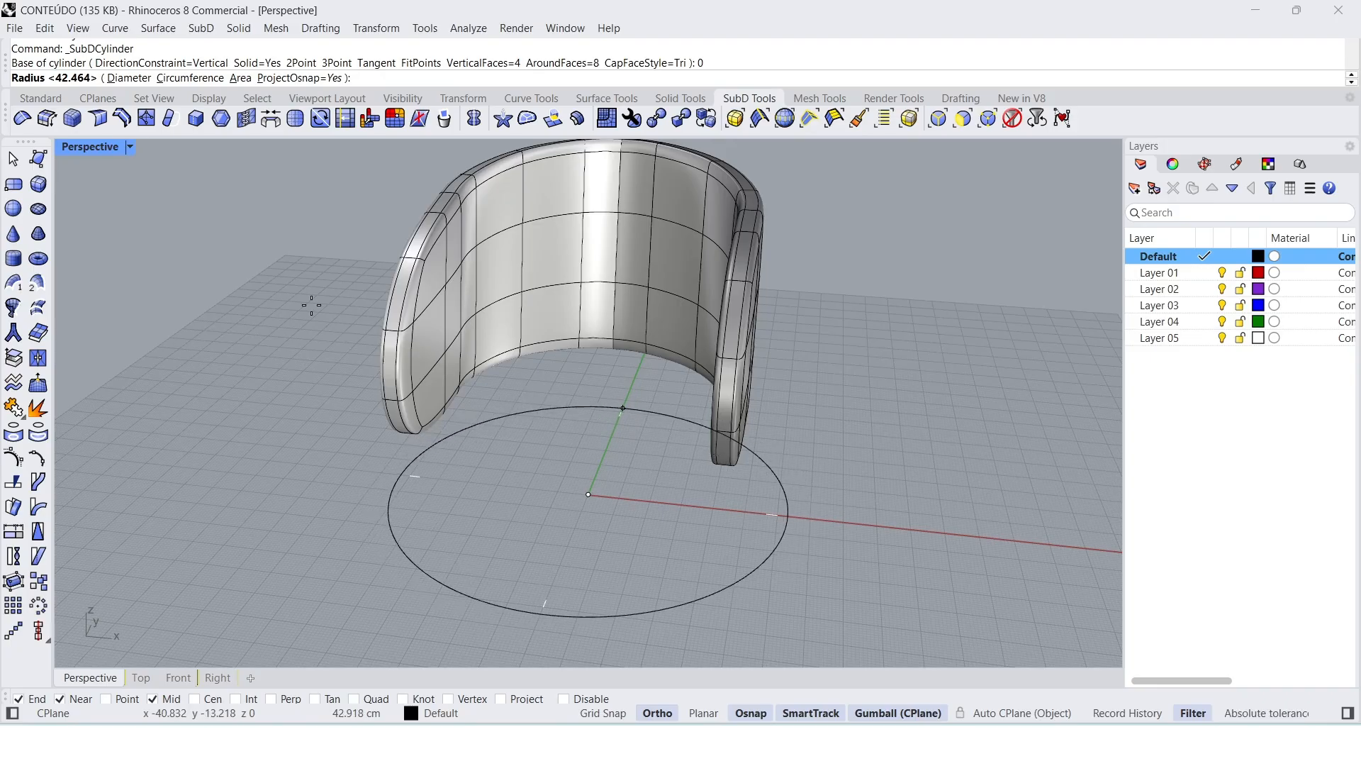
key("ctrl+m")
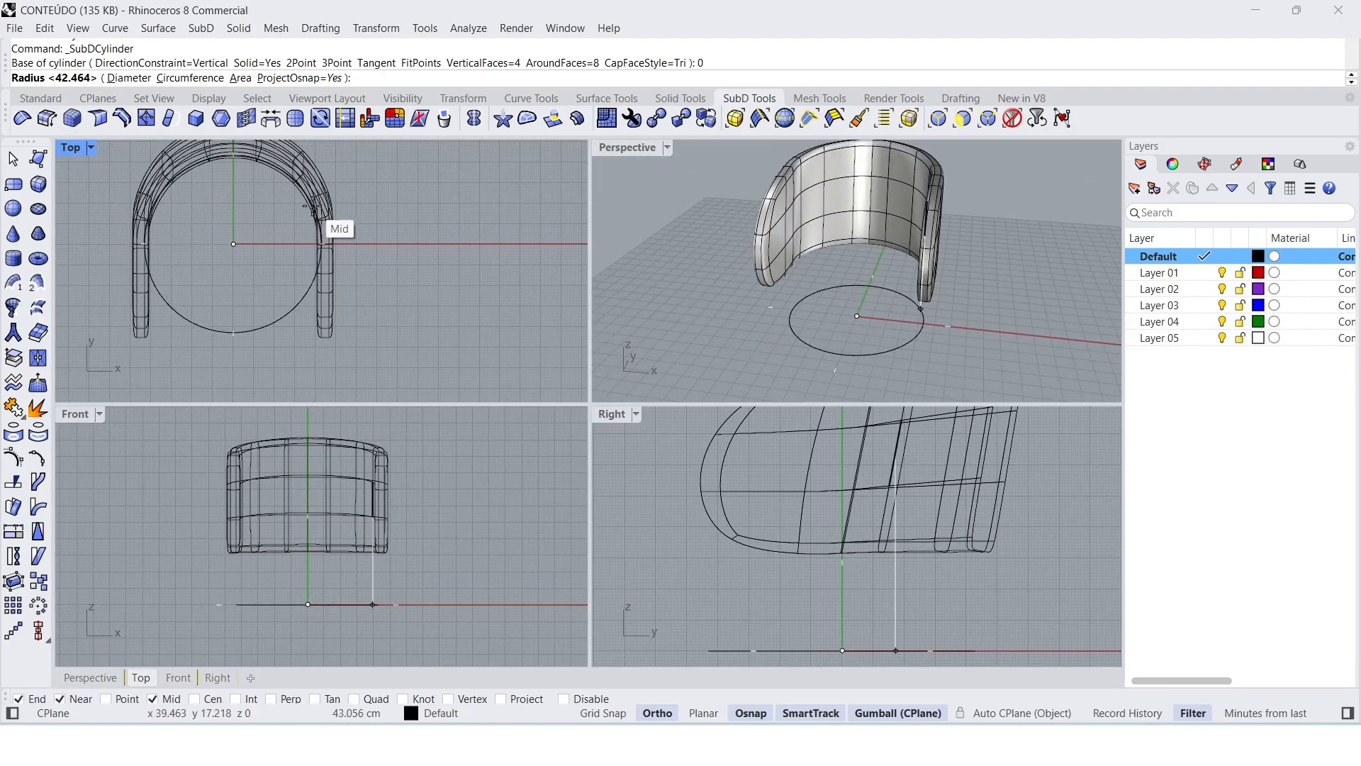
left_click(332, 231)
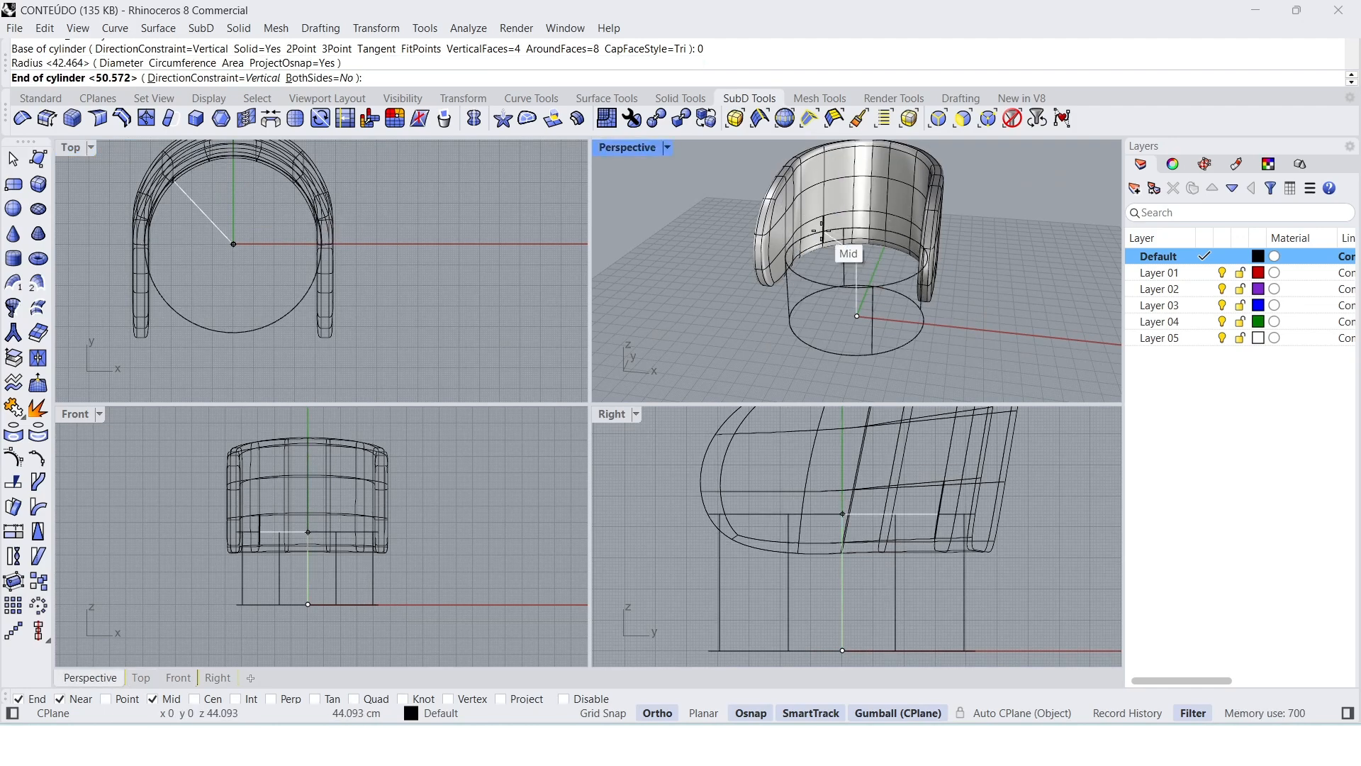
left_click(849, 201)
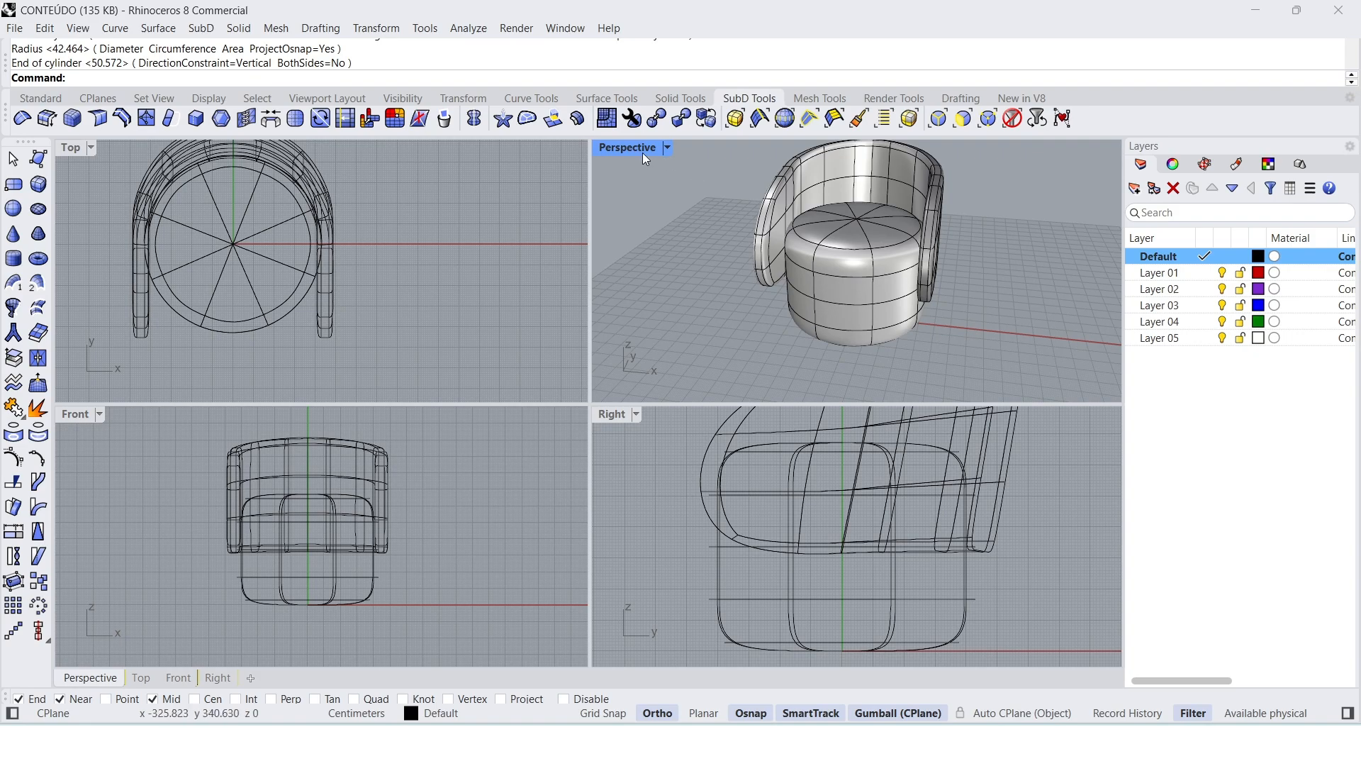
Step: Maximize the perspective view and delete the 67 cm high seat cylinder
double_click(621, 152)
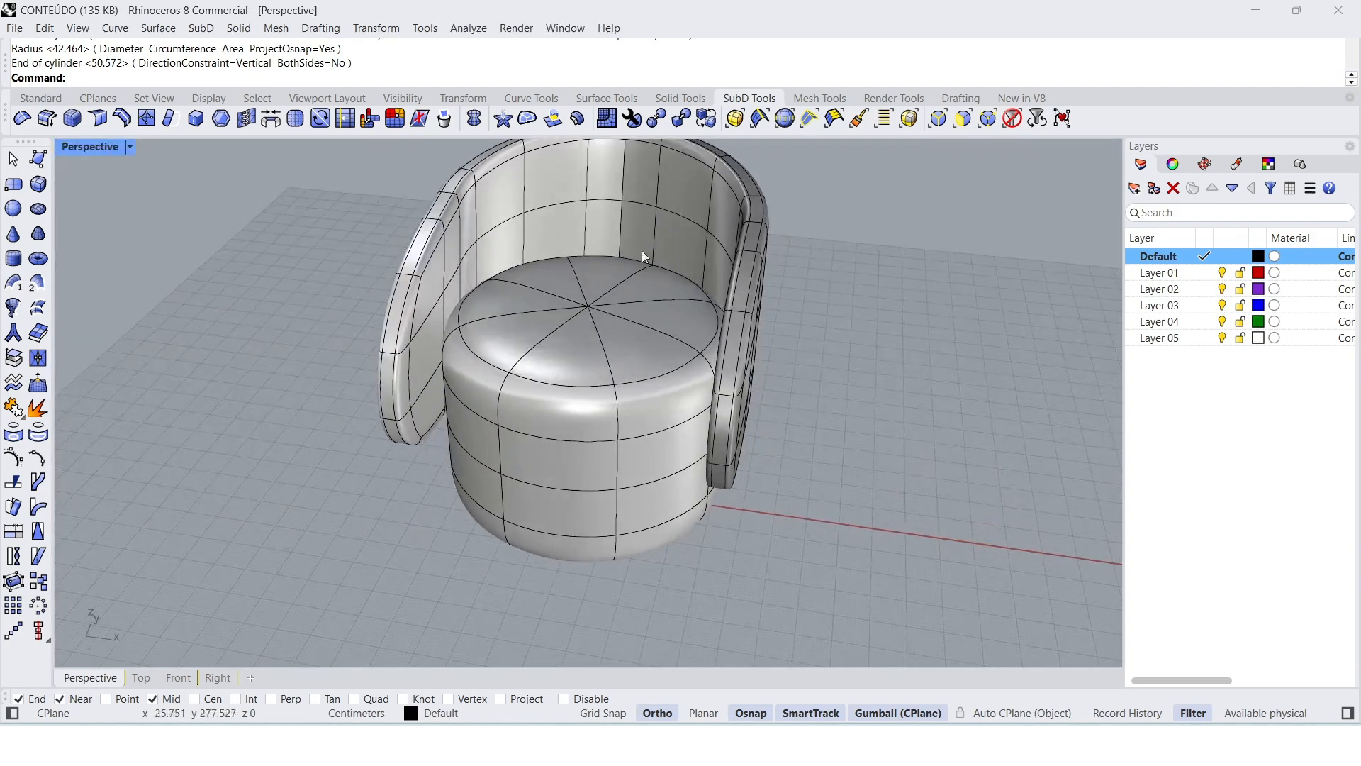
left_click(598, 358)
key("Delete")
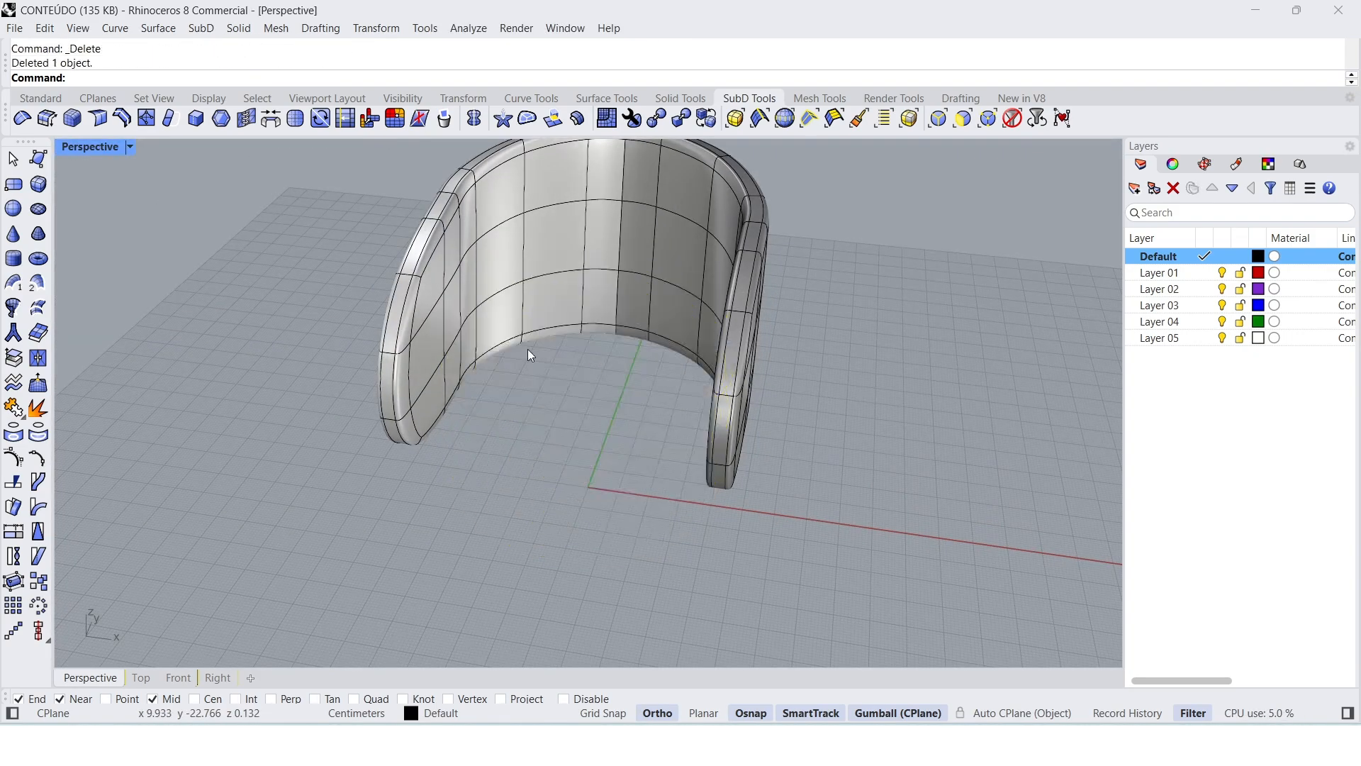
Step: Start a new SubD cylinder with 6 vertical faces and 10 faces around
left_click(13, 258)
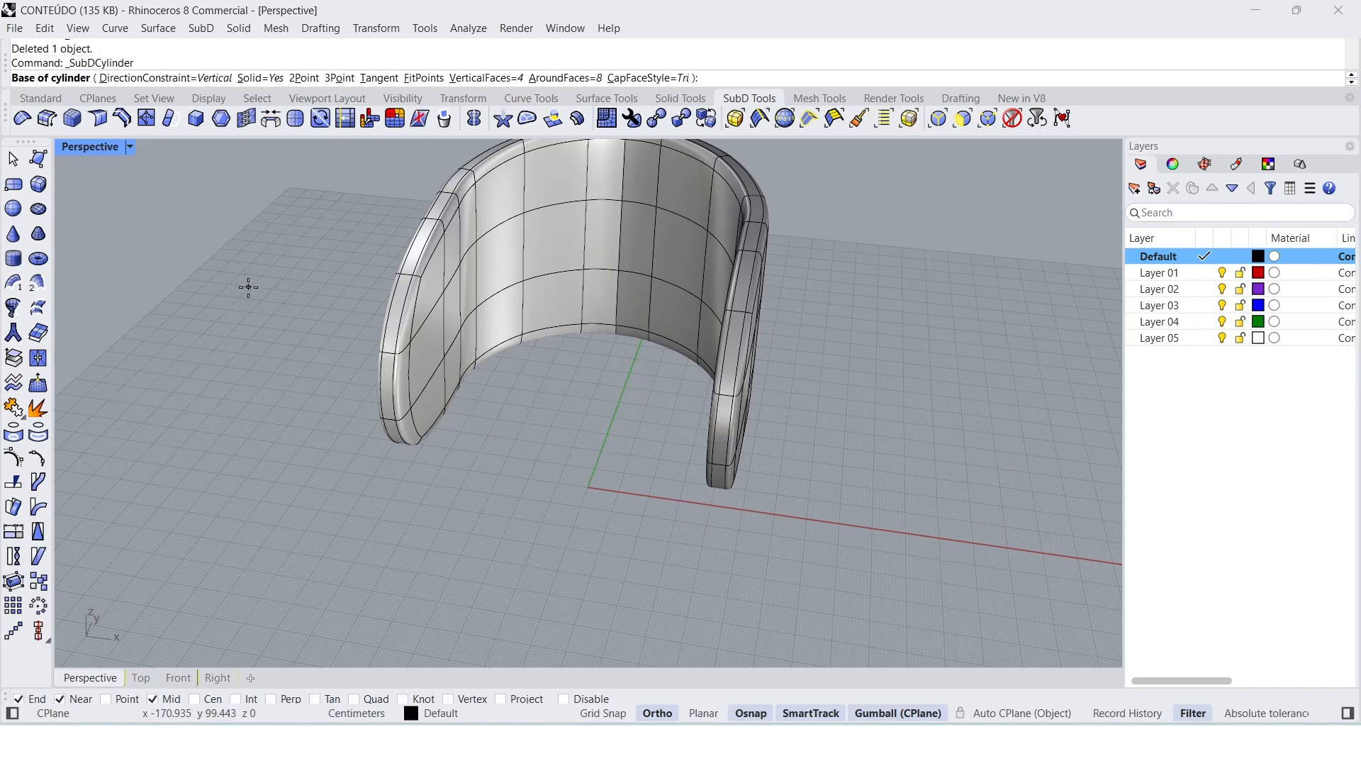
left_click(487, 78)
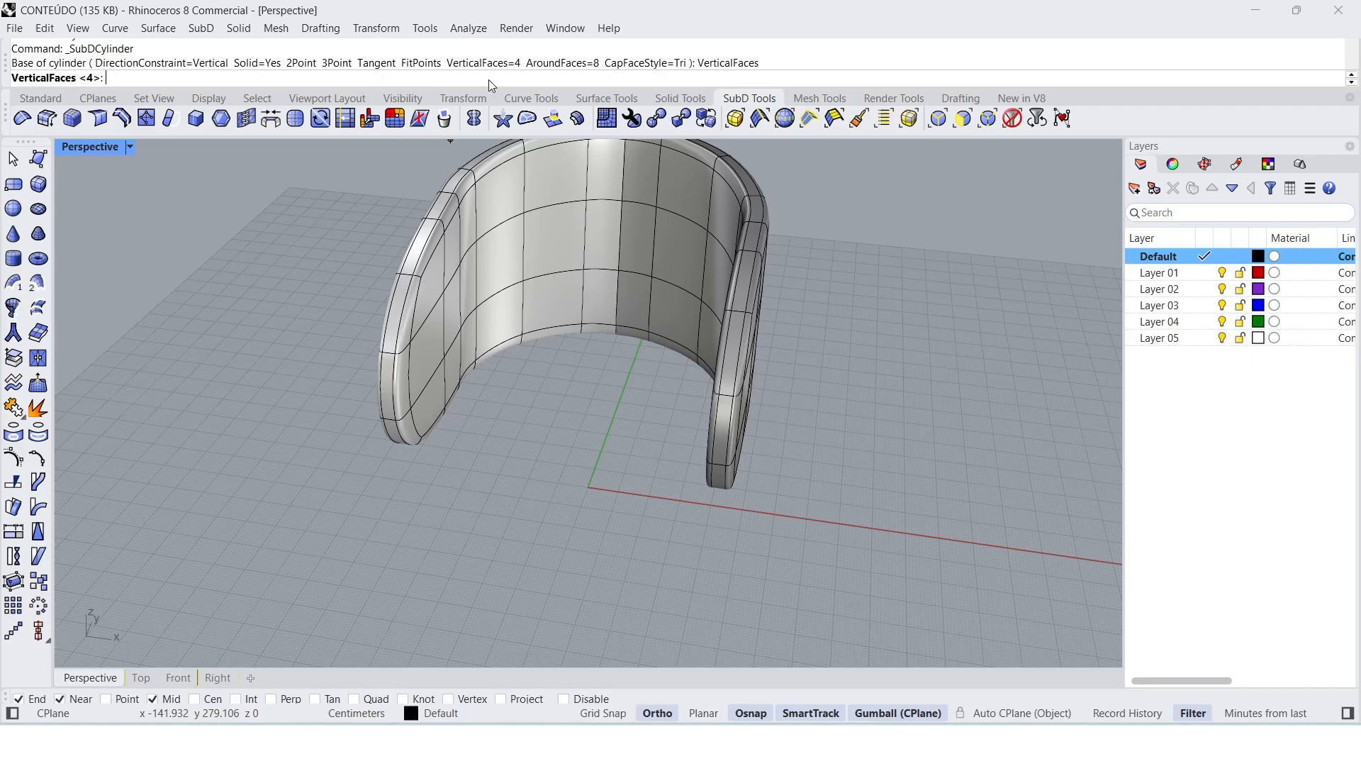
key("Return")
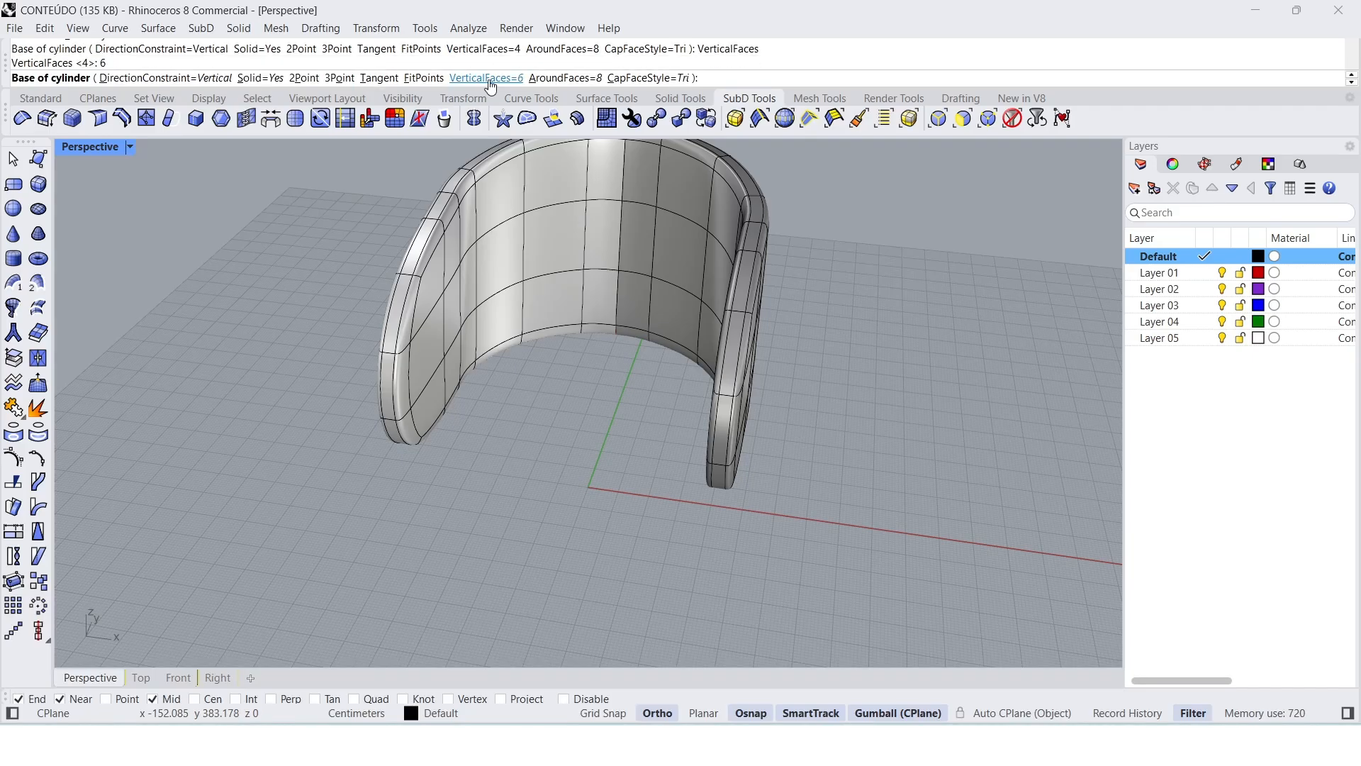
left_click(549, 86)
type("10")
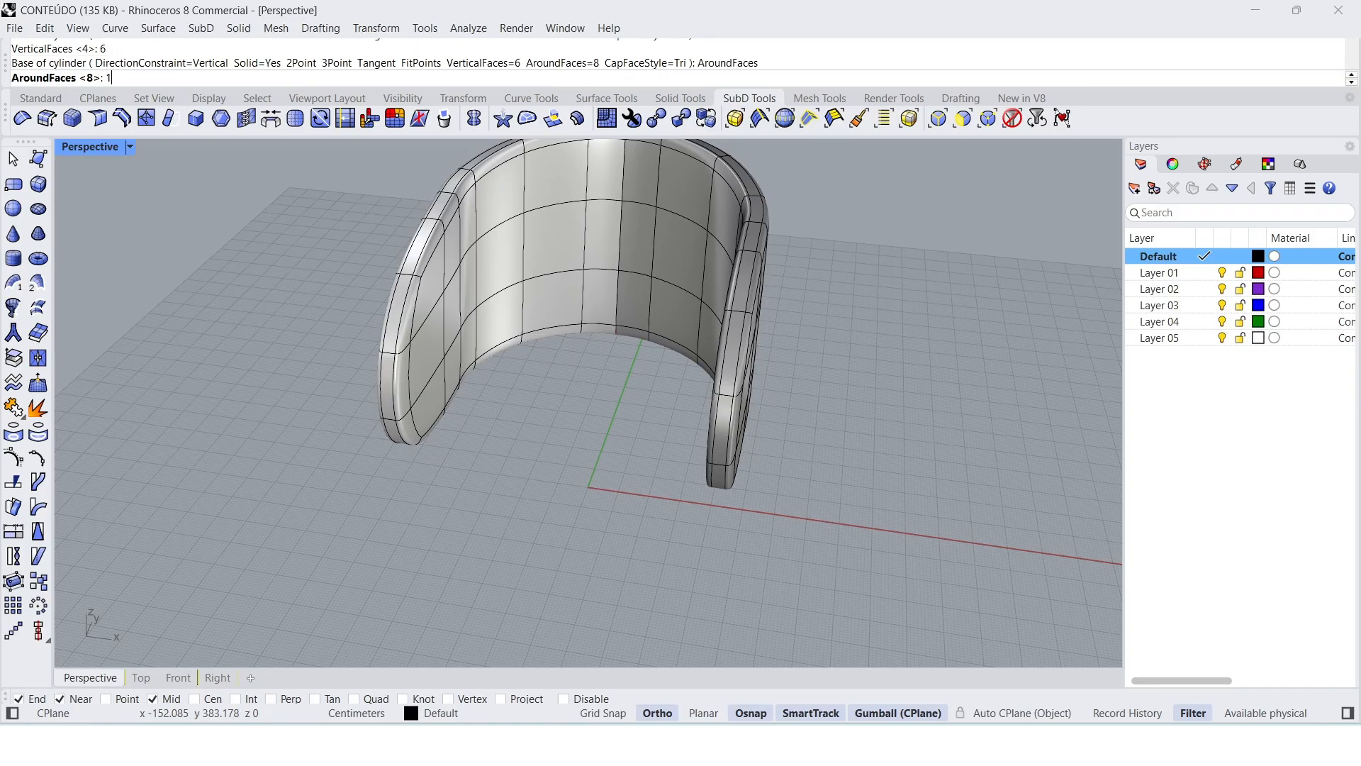
key("Return")
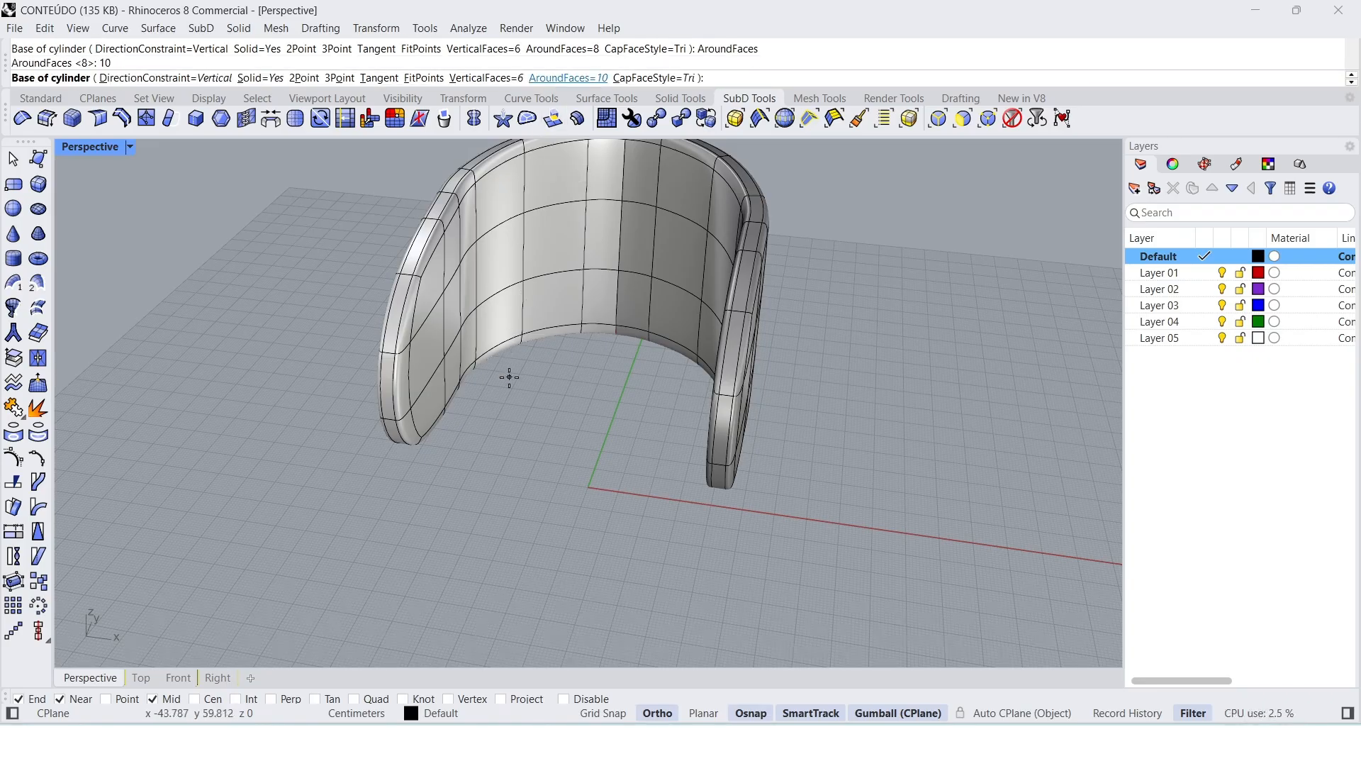
Step: Place the seat cylinder at the origin, about 41 cm in radius to the backrest's inner side and about 59 cm high
type("0")
key("Return")
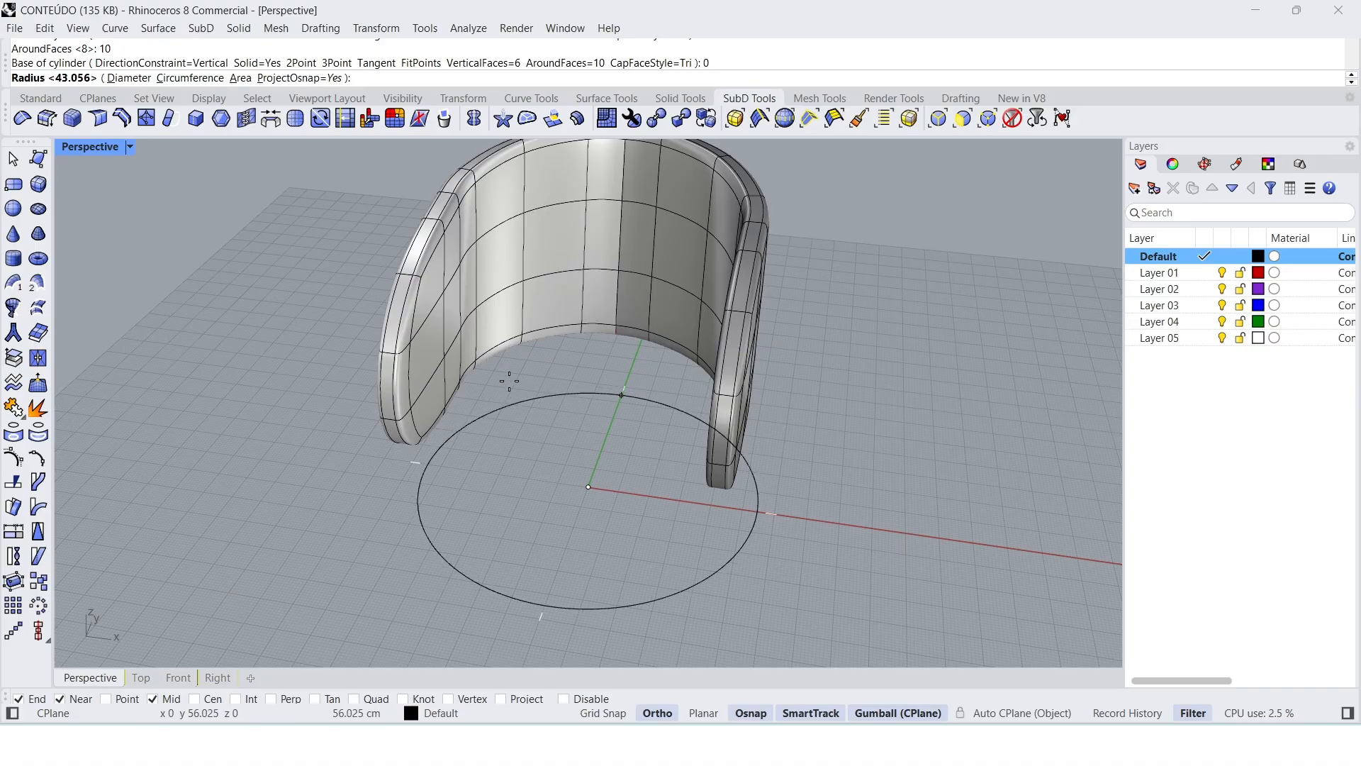
double_click(109, 149)
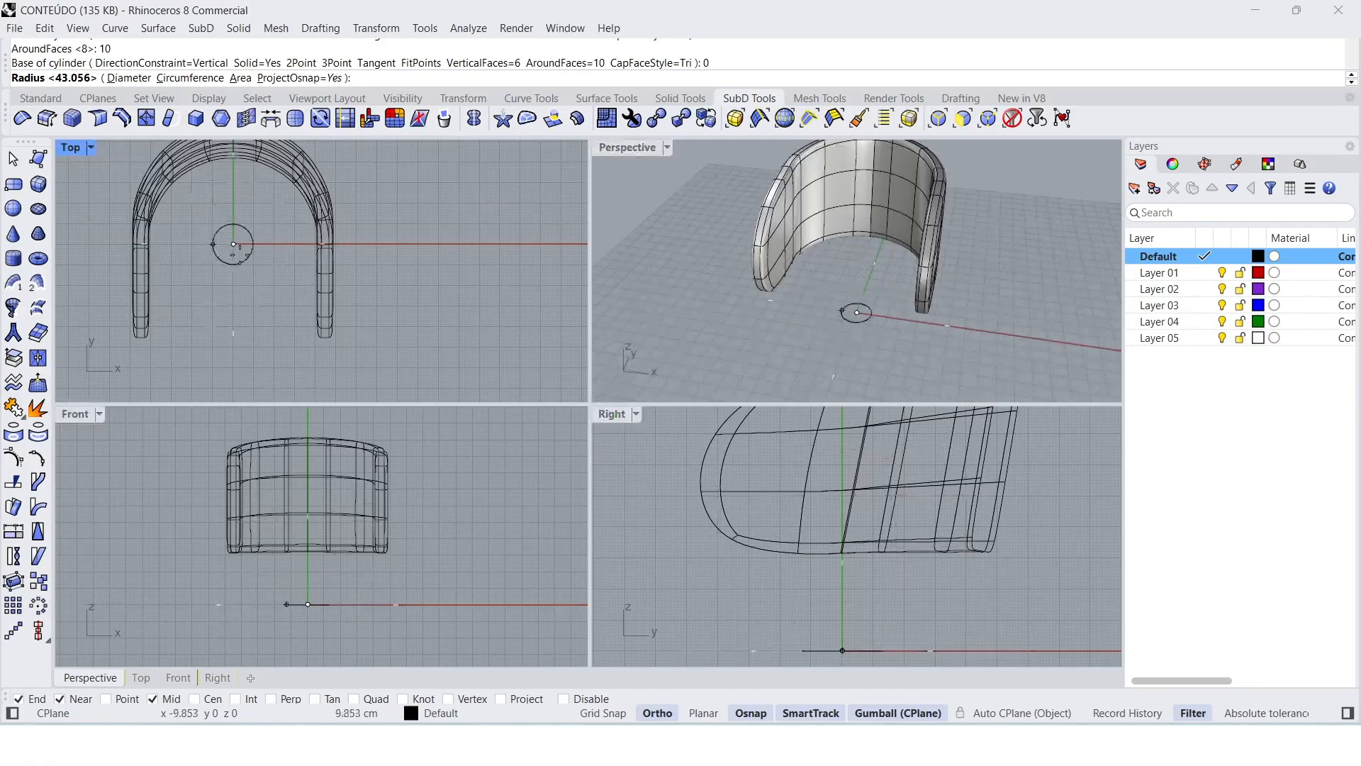
left_click(319, 256)
scroll(653, 472, "down", 3)
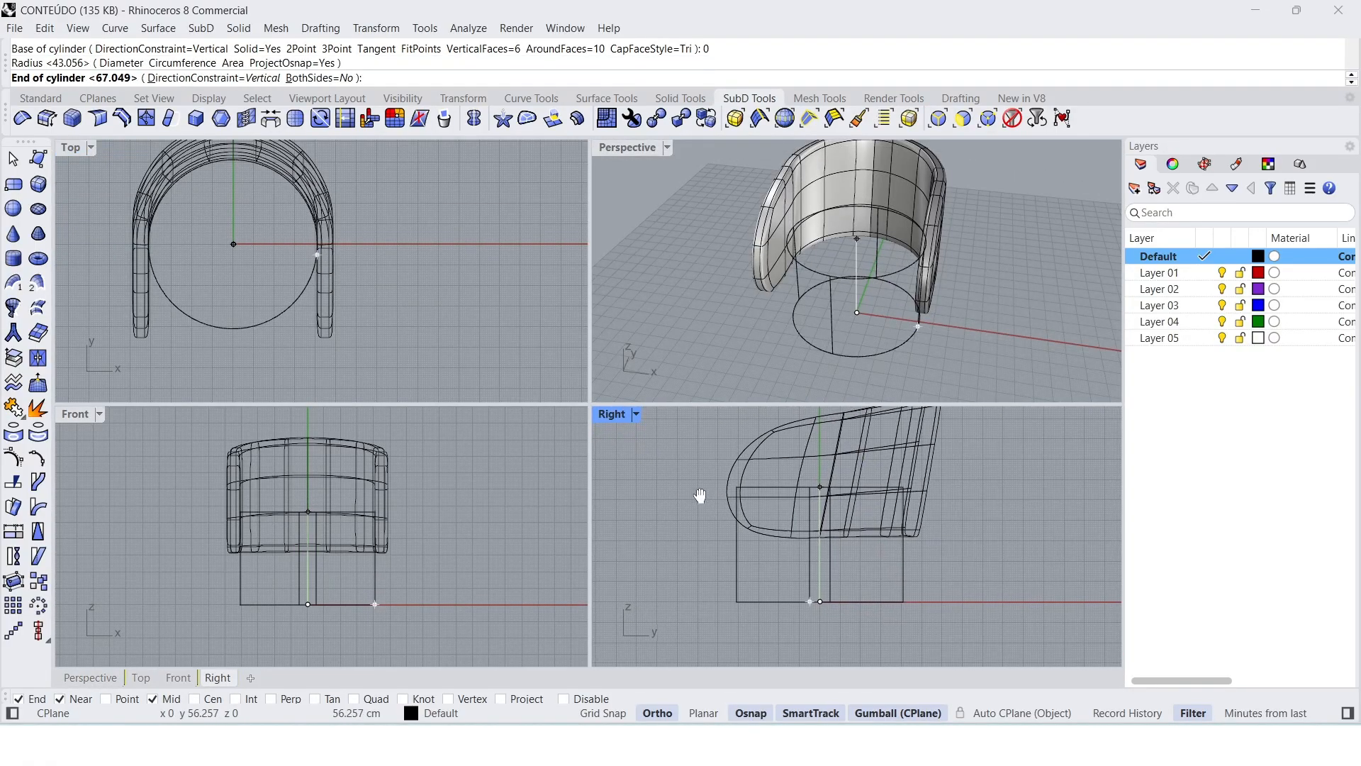
left_click(683, 479)
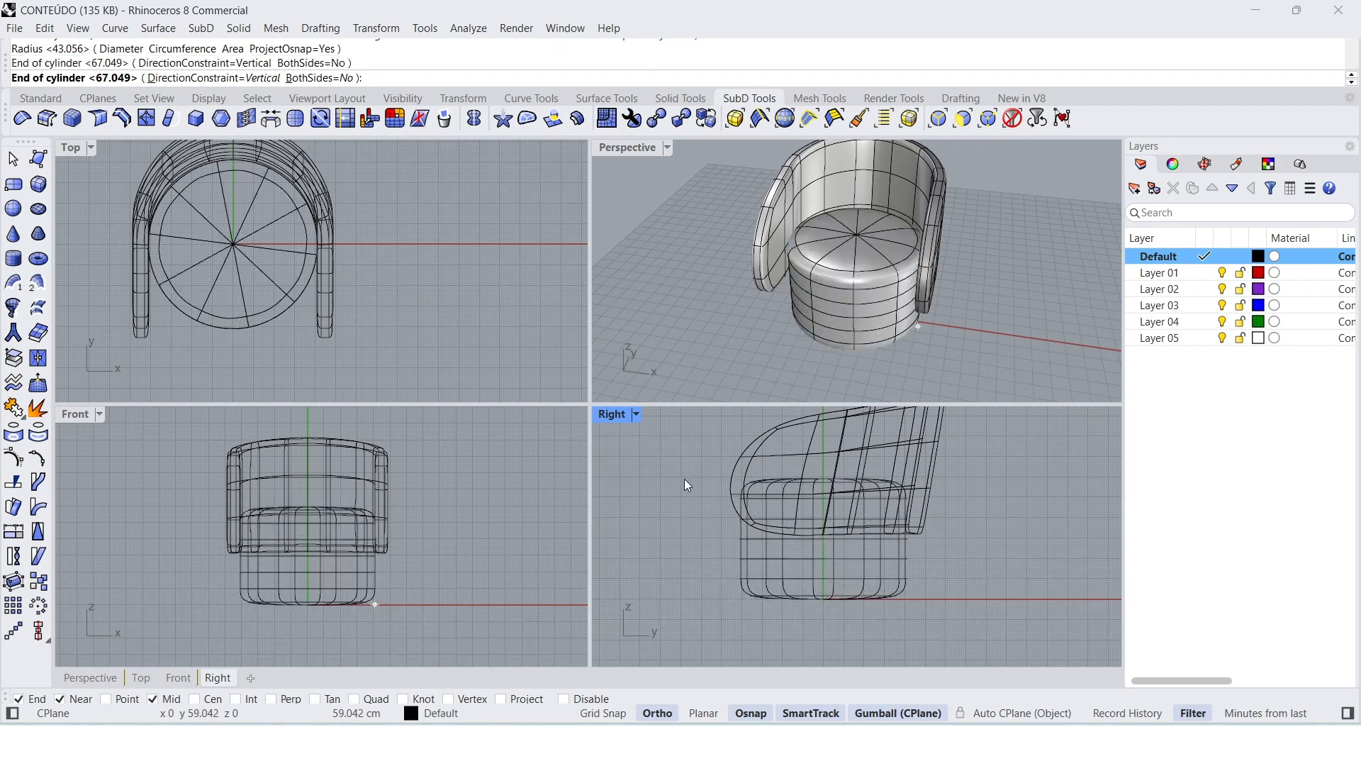
double_click(616, 151)
mouse_move(675, 358)
right_mouse_down()
mouse_move(666, 343)
mouse_move(717, 304)
mouse_move(685, 382)
right_mouse_up()
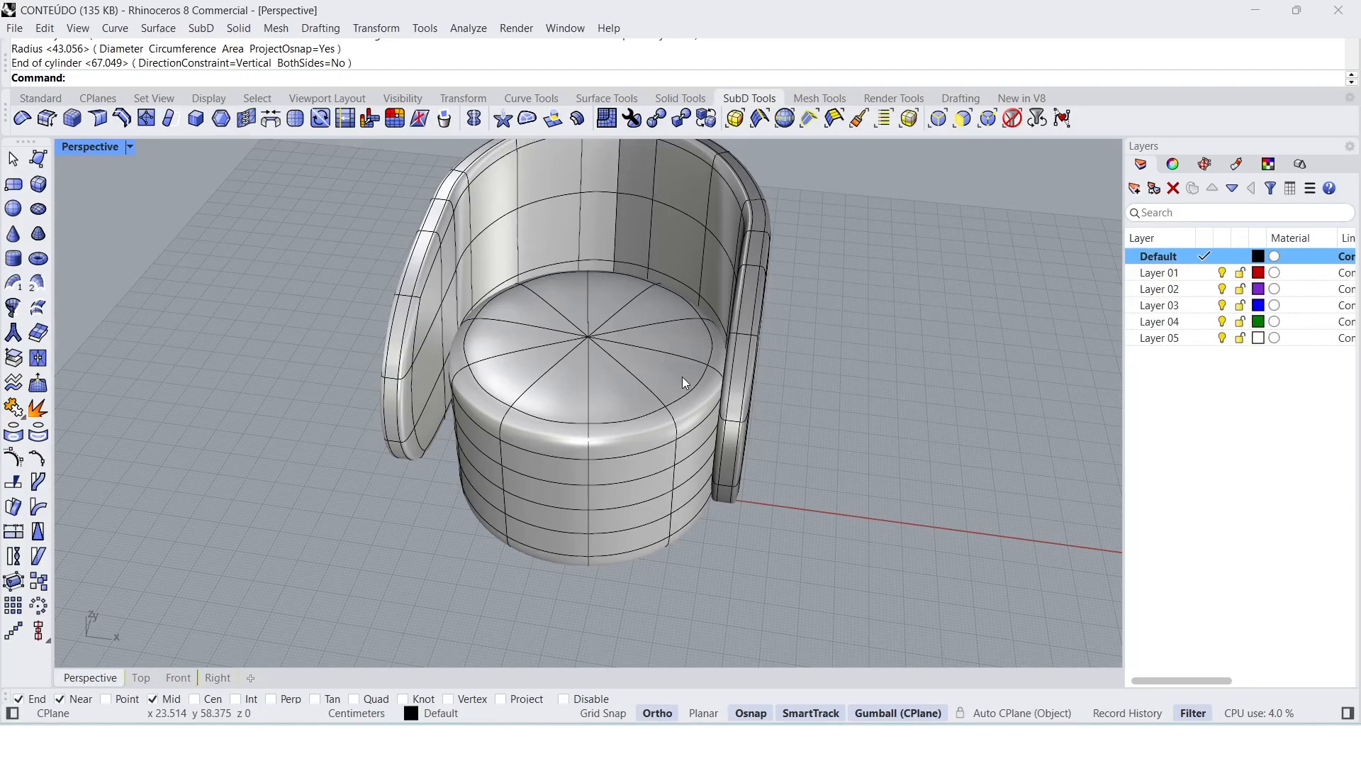
Step: Move the seat cylinder slightly forward along the Y axis and scale it in the front-to-back direction
right_click_drag(667, 380, 623, 355)
left_click(597, 360)
left_click_drag(597, 381, 585, 416)
left_click_drag(518, 498, 500, 504)
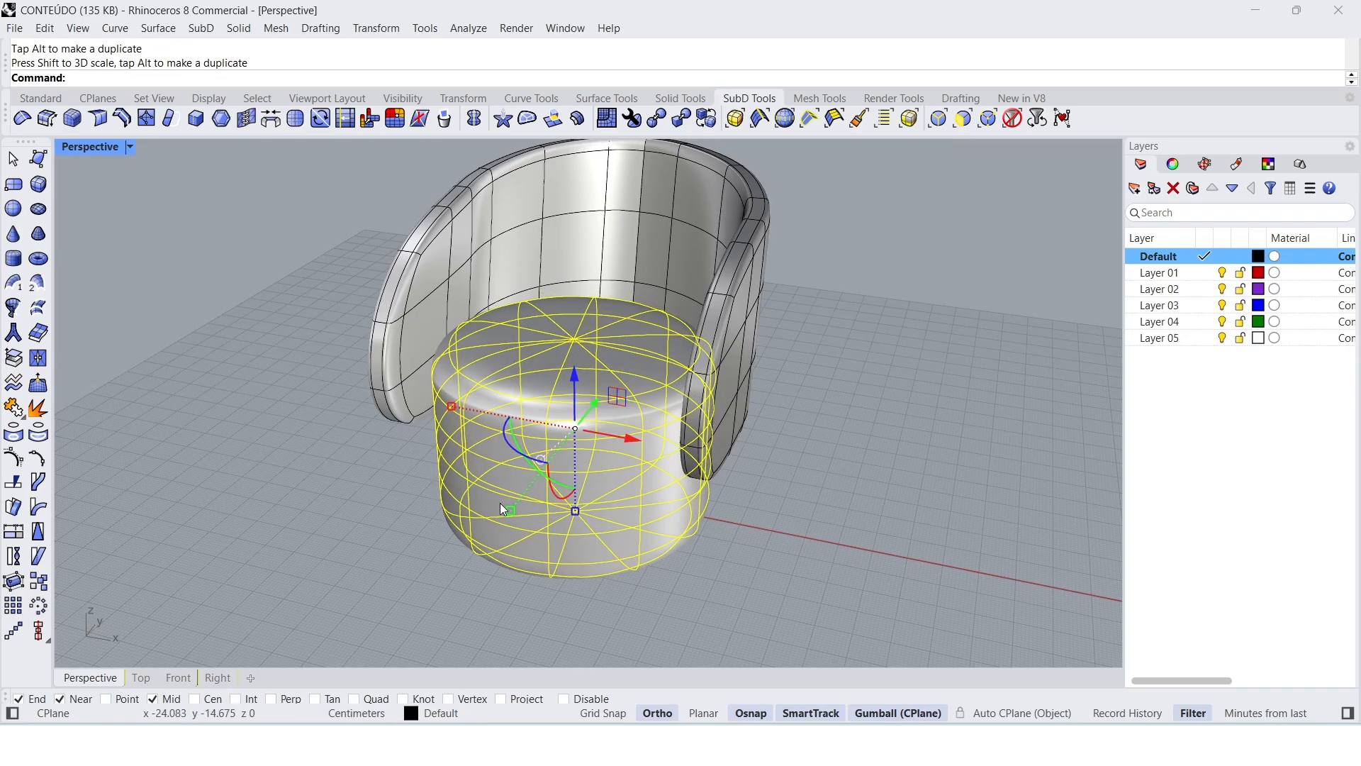
Step: Undo the seat's last front-to-back scaling and readjust its position and depth along the Y axis
key("ctrl+z")
left_click_drag(611, 392, 594, 409)
right_click_drag(577, 450, 563, 464)
left_click_drag(527, 512, 512, 515)
key("Escape")
Step: Reduce the height of the seat cylinder slightly and adjust its vertical position under the backrest
right_click_drag(764, 531, 636, 467)
left_click(618, 421)
left_click(571, 463)
left_click_drag(596, 512, 594, 498)
left_click_drag(586, 387, 598, 400)
Step: Lower the curved backrest slightly along the Z axis relative to the seat
left_click(710, 380)
left_click_drag(624, 301, 625, 319)
left_click(785, 445)
Step: Set the perspective viewport's display mode to Rendered with the whole armchair in view
right_click_drag(791, 454, 834, 466)
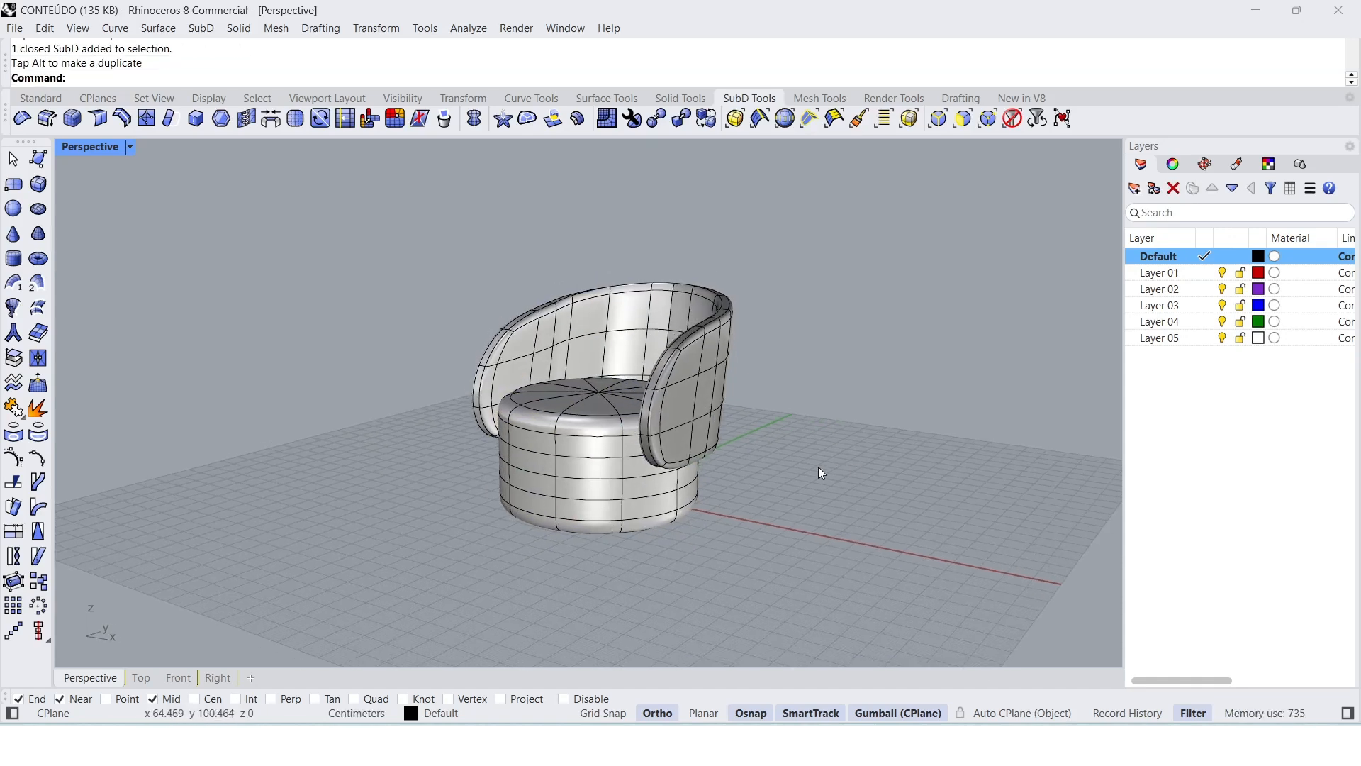
scroll(655, 390, "up", 2)
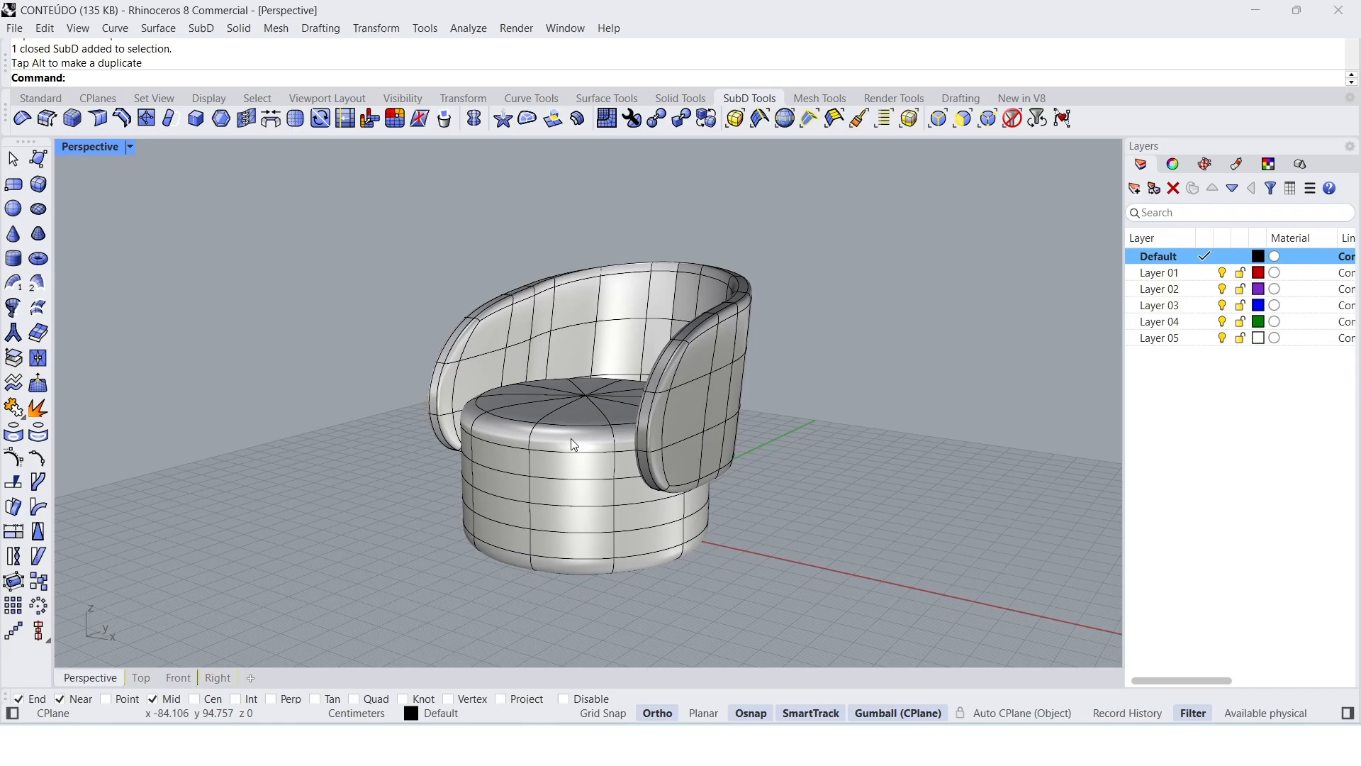
right_click_drag(571, 438, 567, 440)
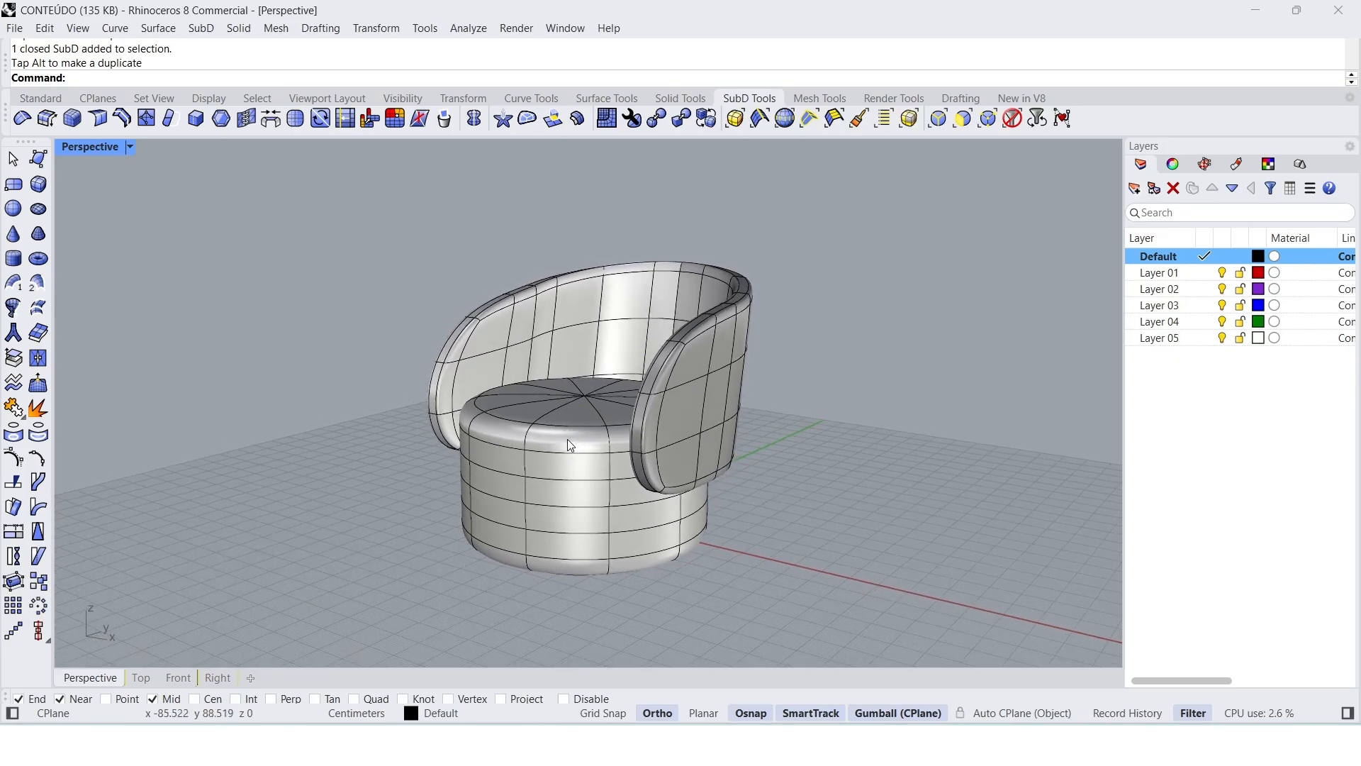
left_click(97, 148)
left_click(202, 160)
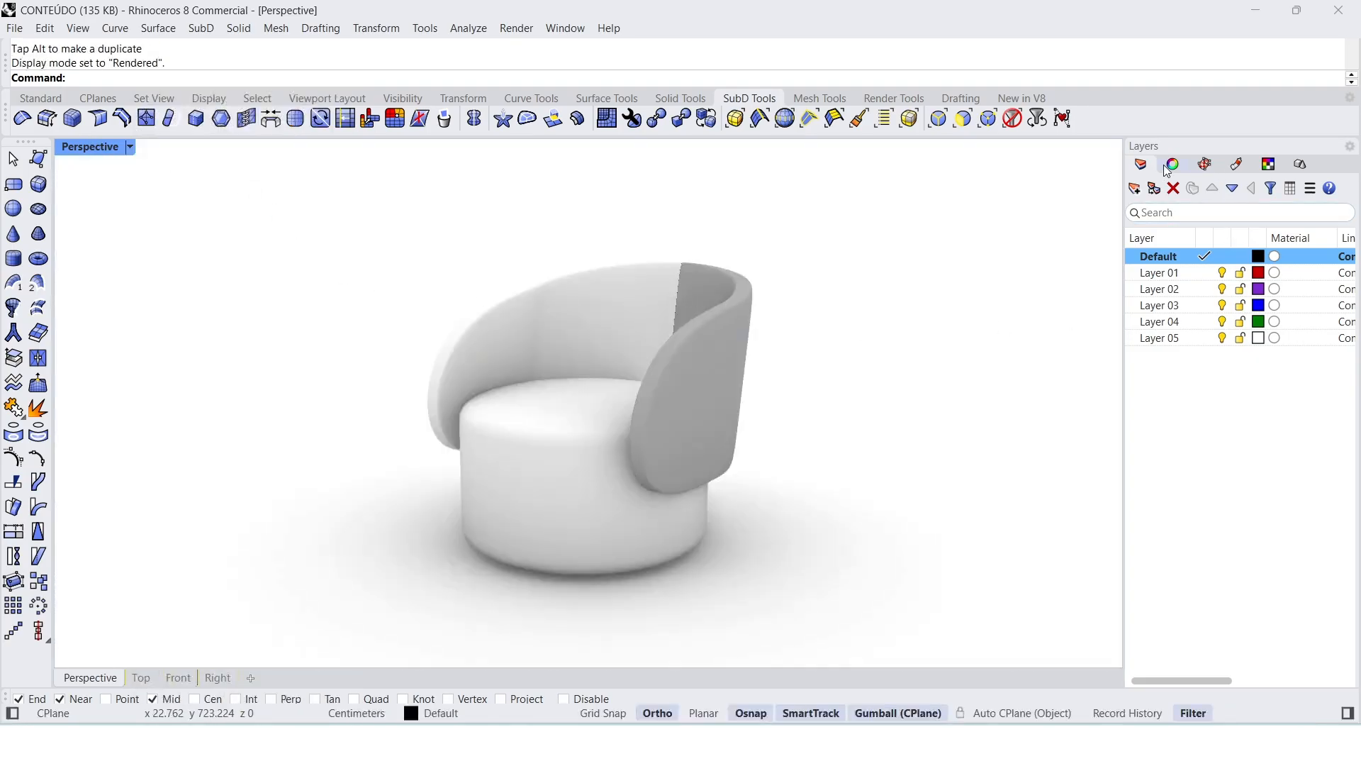
Step: Remove the SubD symmetry from the backrest so both halves belong to one ordinary object
left_click(711, 366)
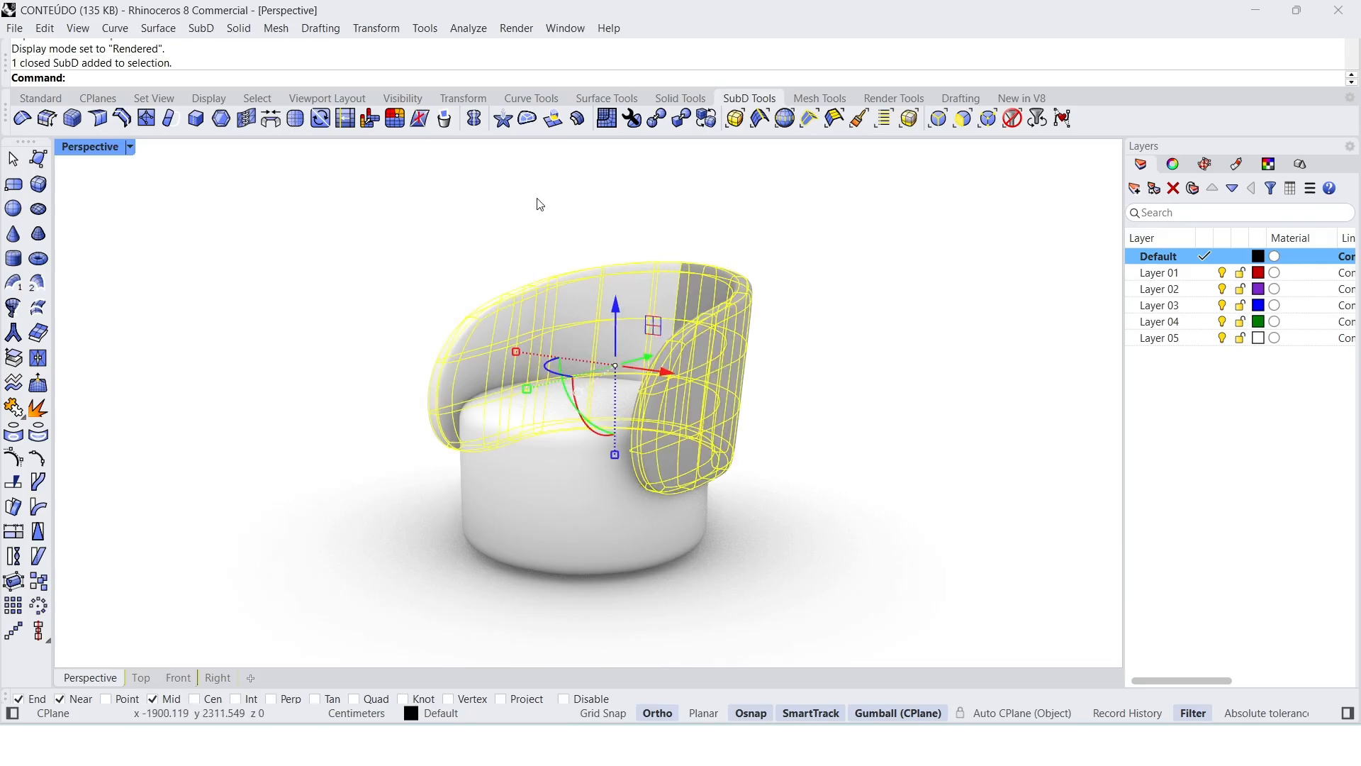
key("Escape")
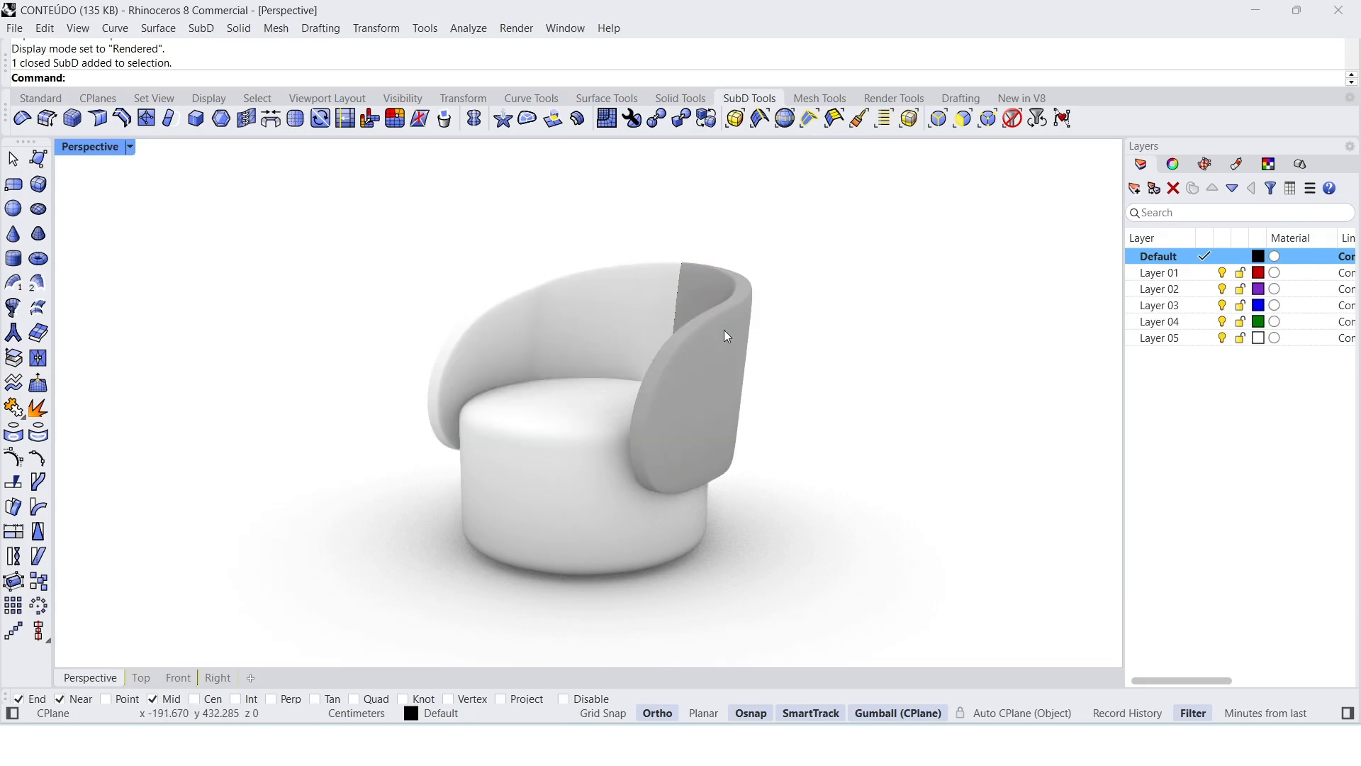
left_click(726, 332)
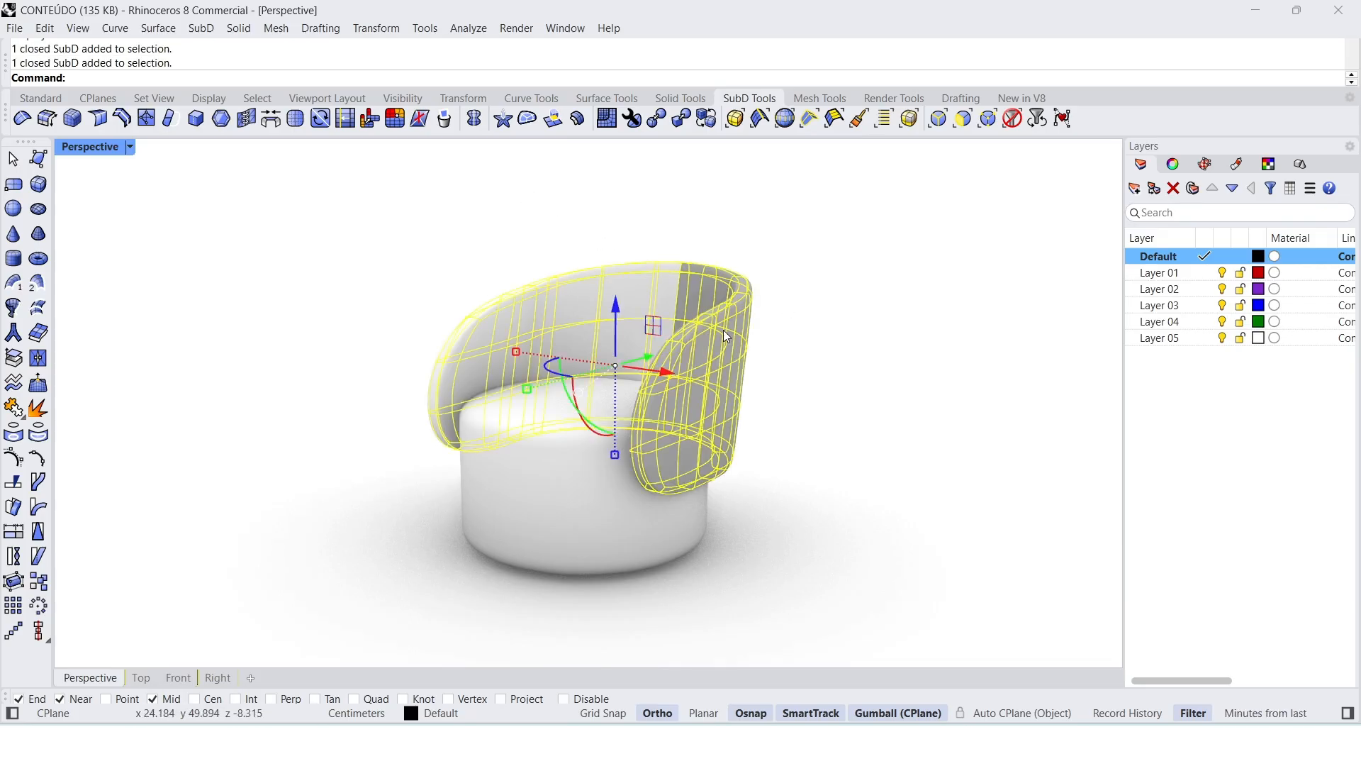
right_click(475, 124)
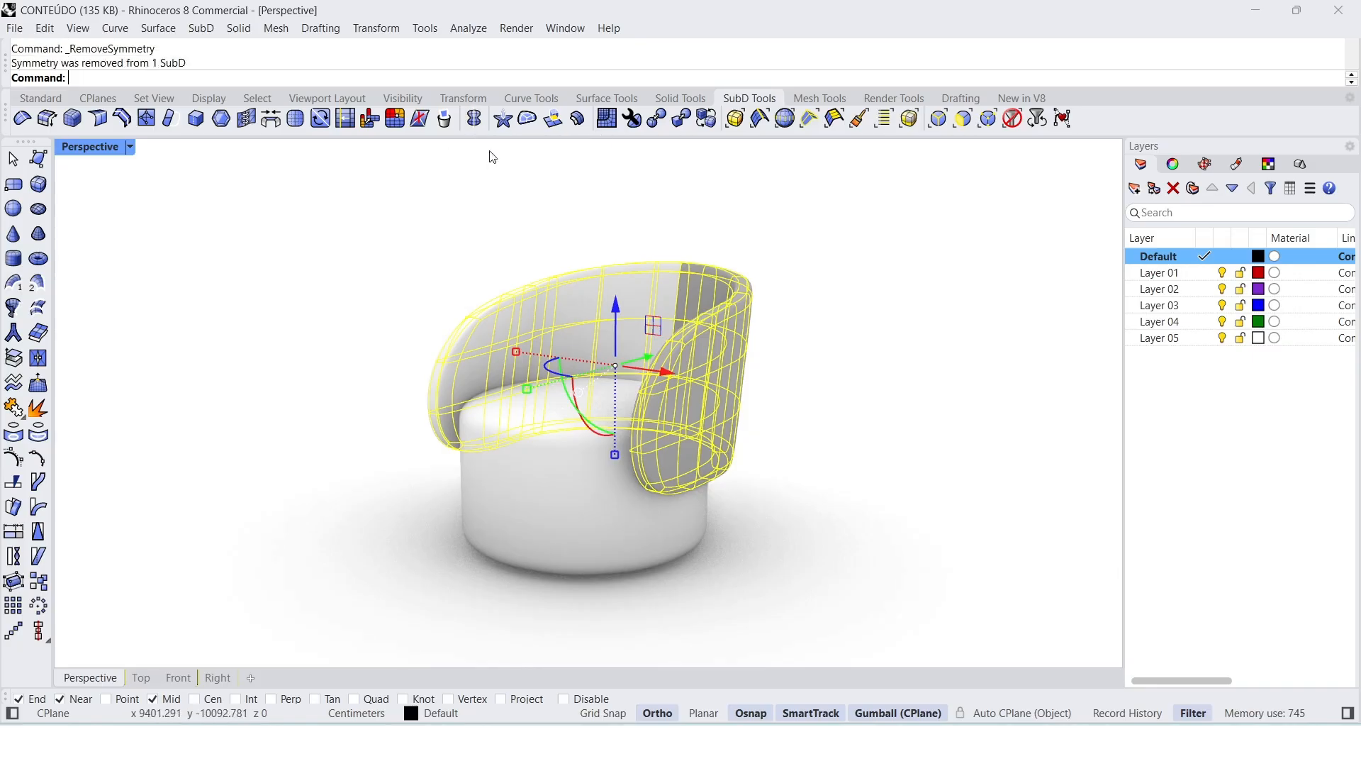
left_click(498, 200)
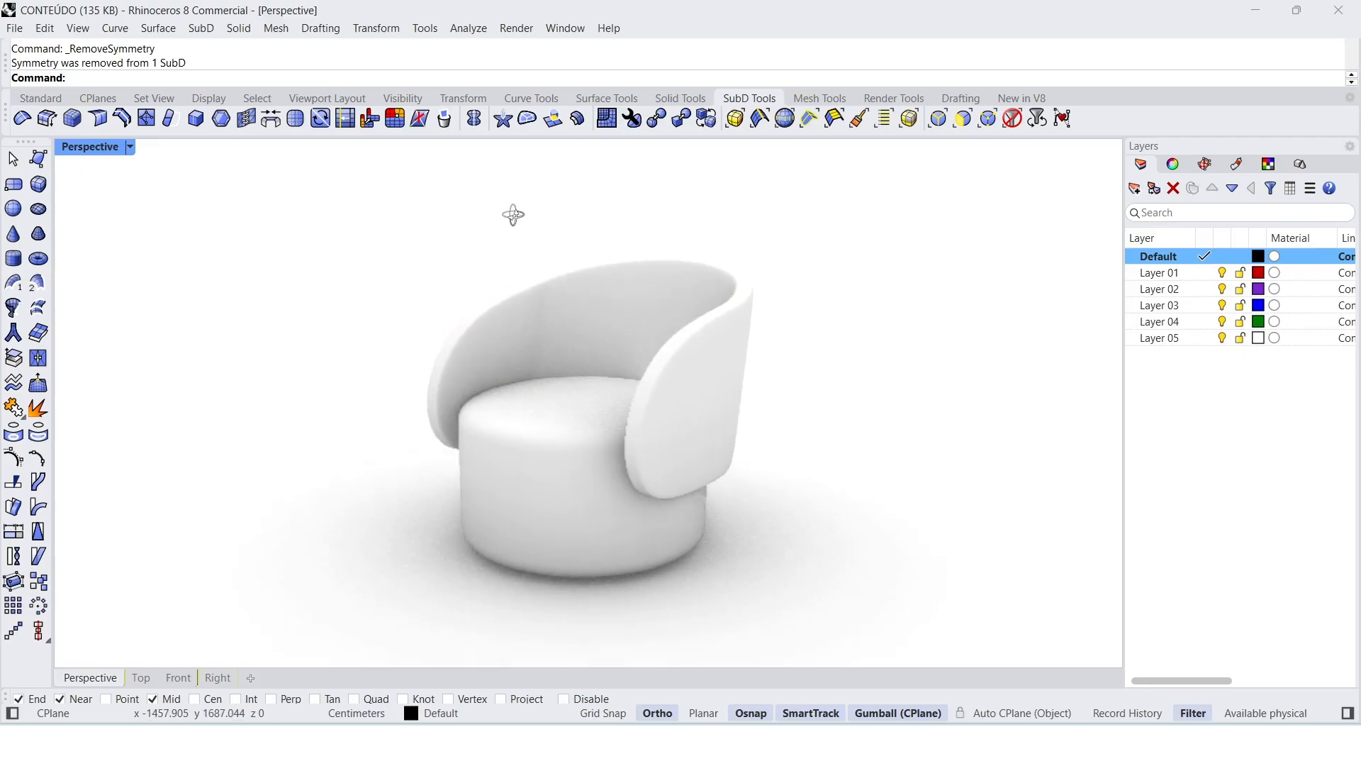
right_click_drag(526, 225, 601, 258)
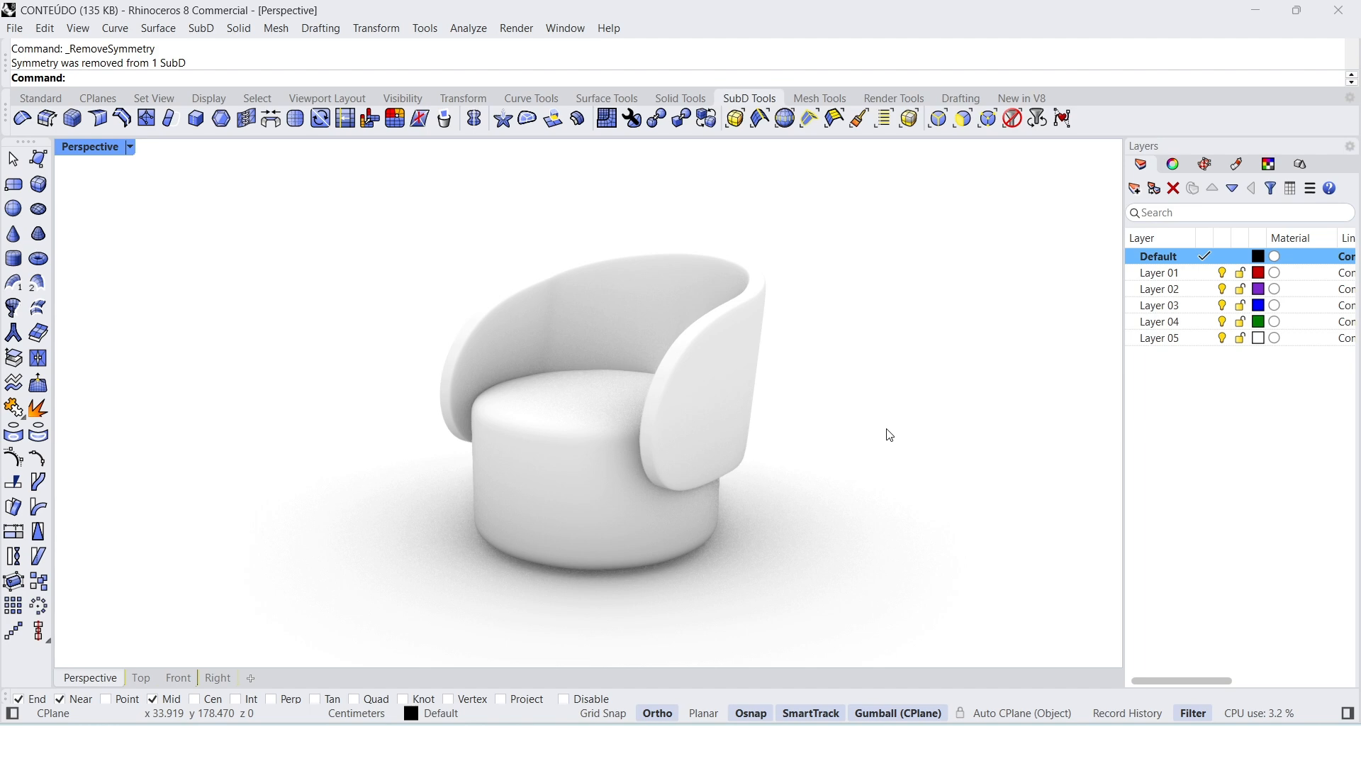
Step: Create a Custom material and set its color to warm gray #A59F9F
left_click(1238, 166)
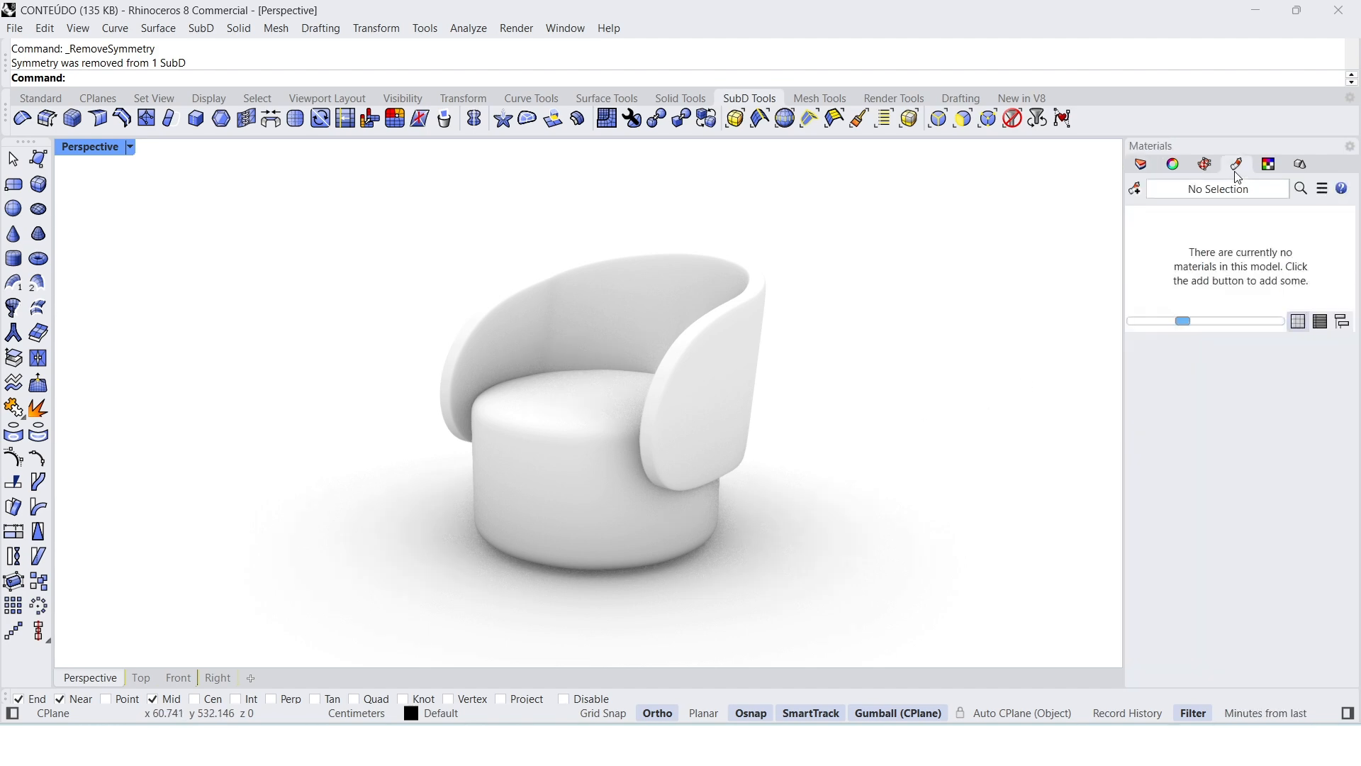
left_click(1137, 190)
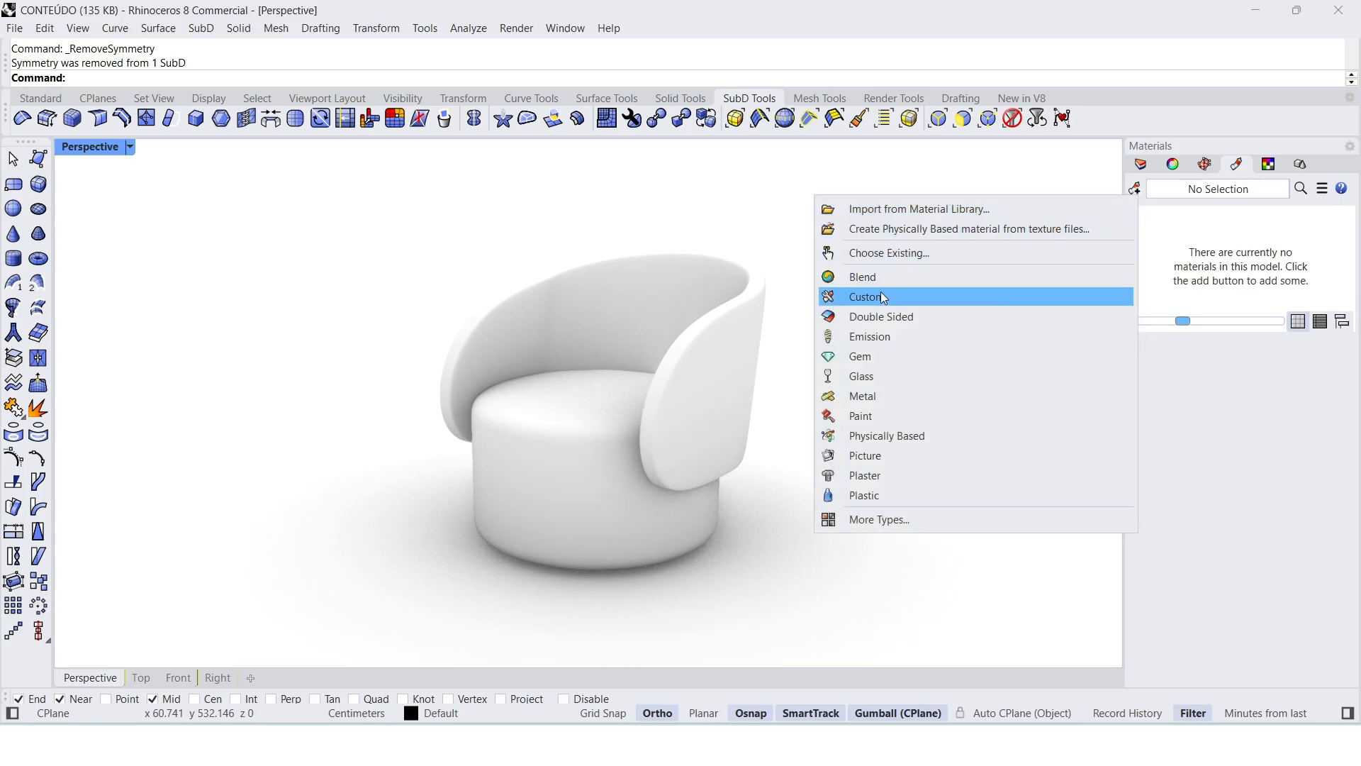
left_click(884, 310)
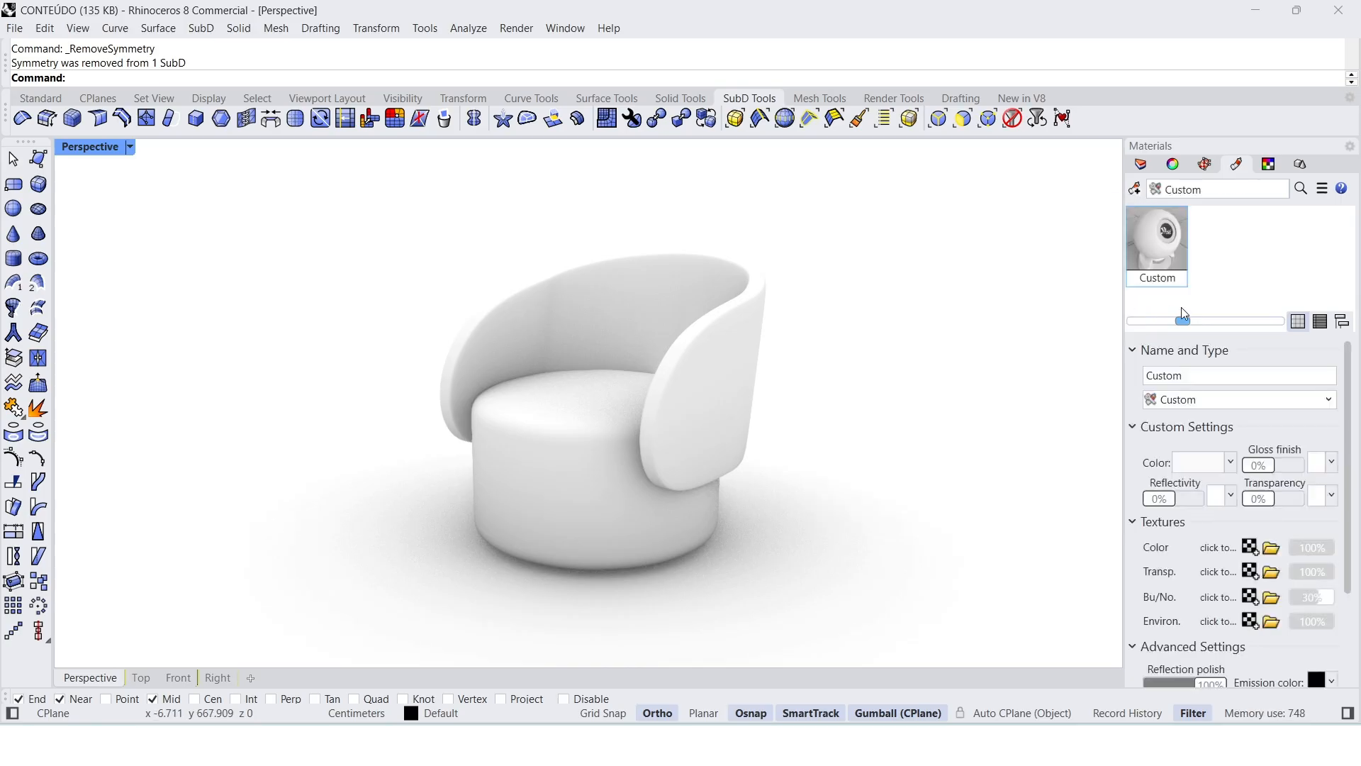
left_click(1228, 462)
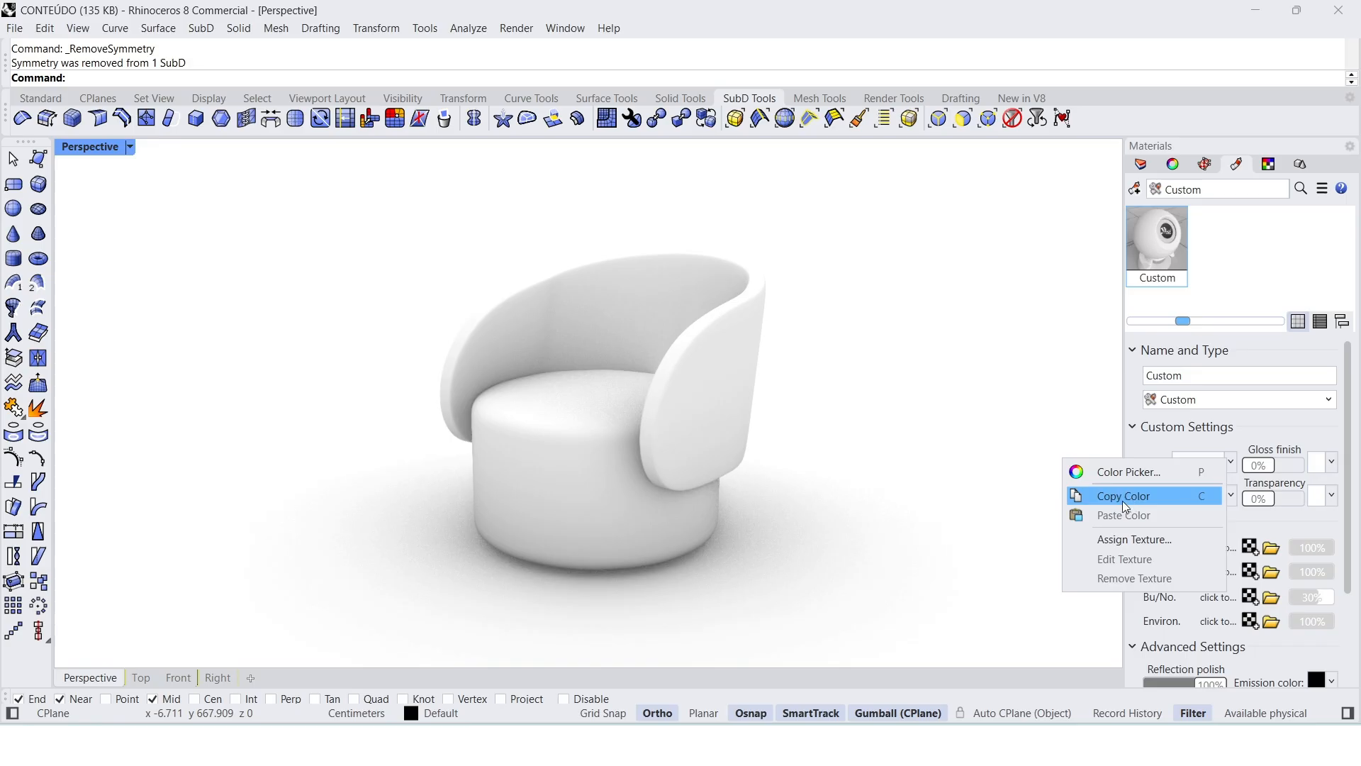
left_click(1138, 480)
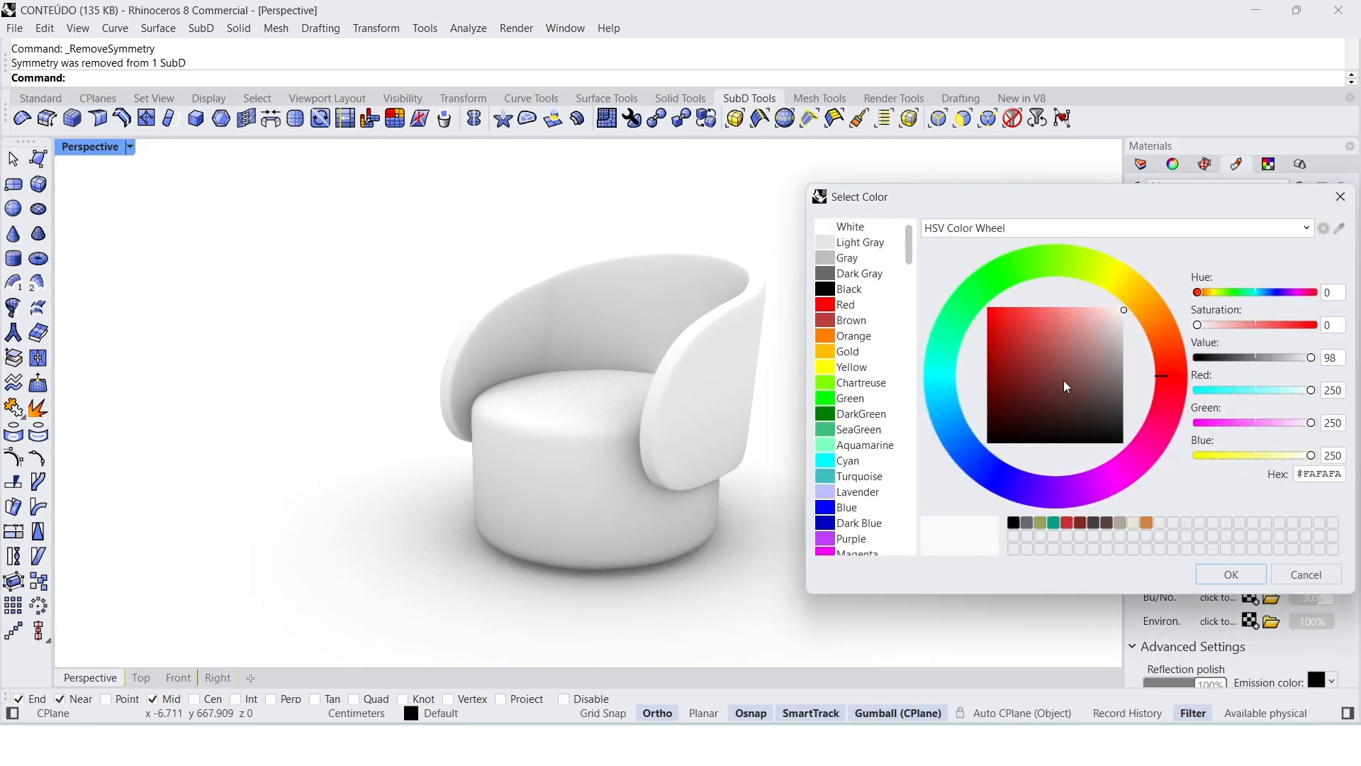
left_click_drag(1064, 383, 1119, 357)
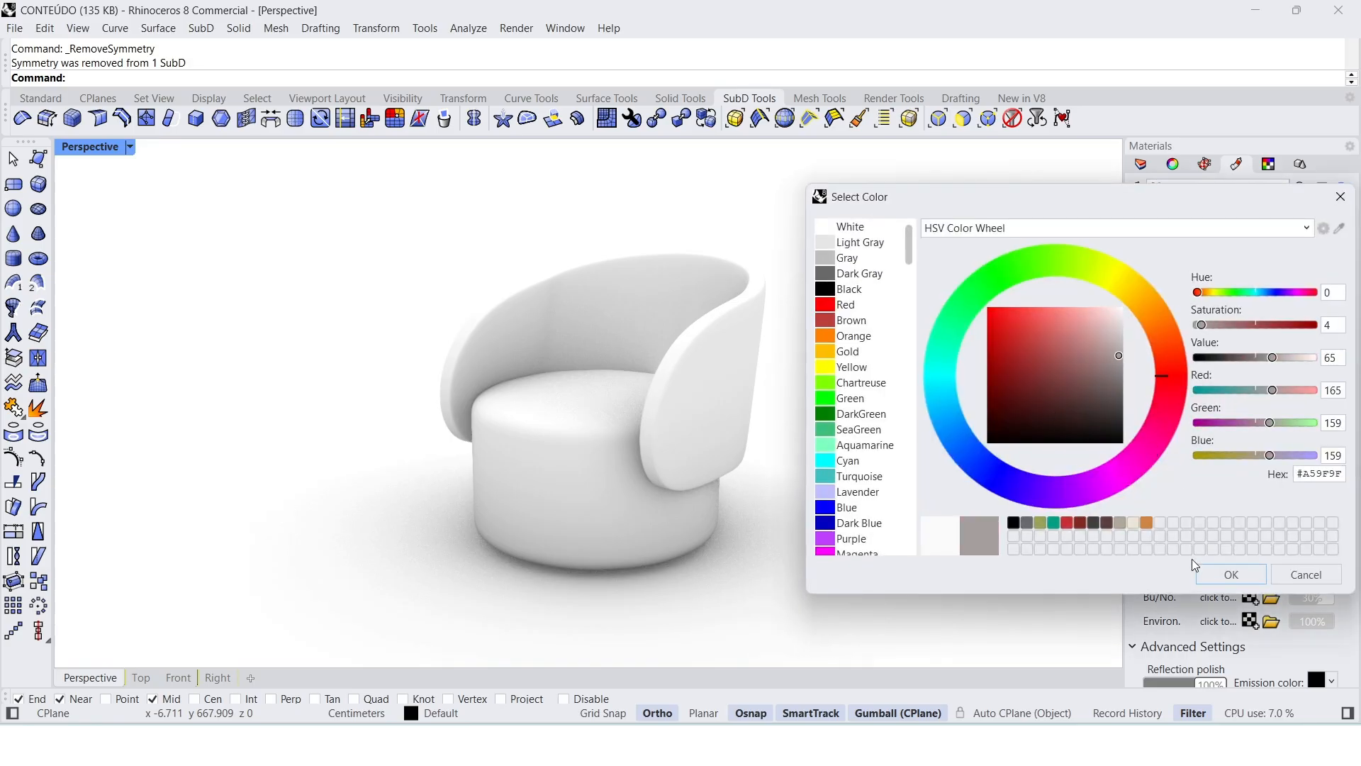
left_click(1220, 573)
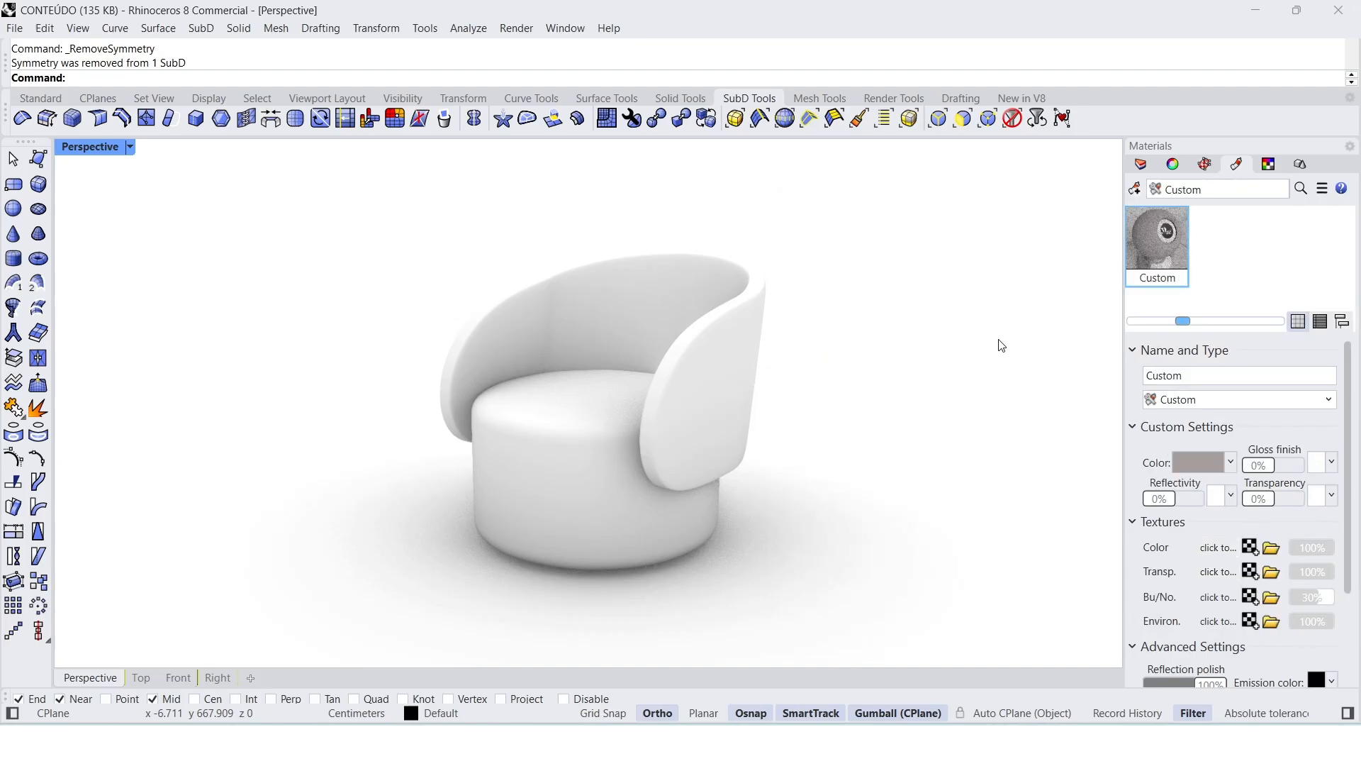
Step: Apply the gray custom material to both the backrest and the seat
left_click(1165, 238)
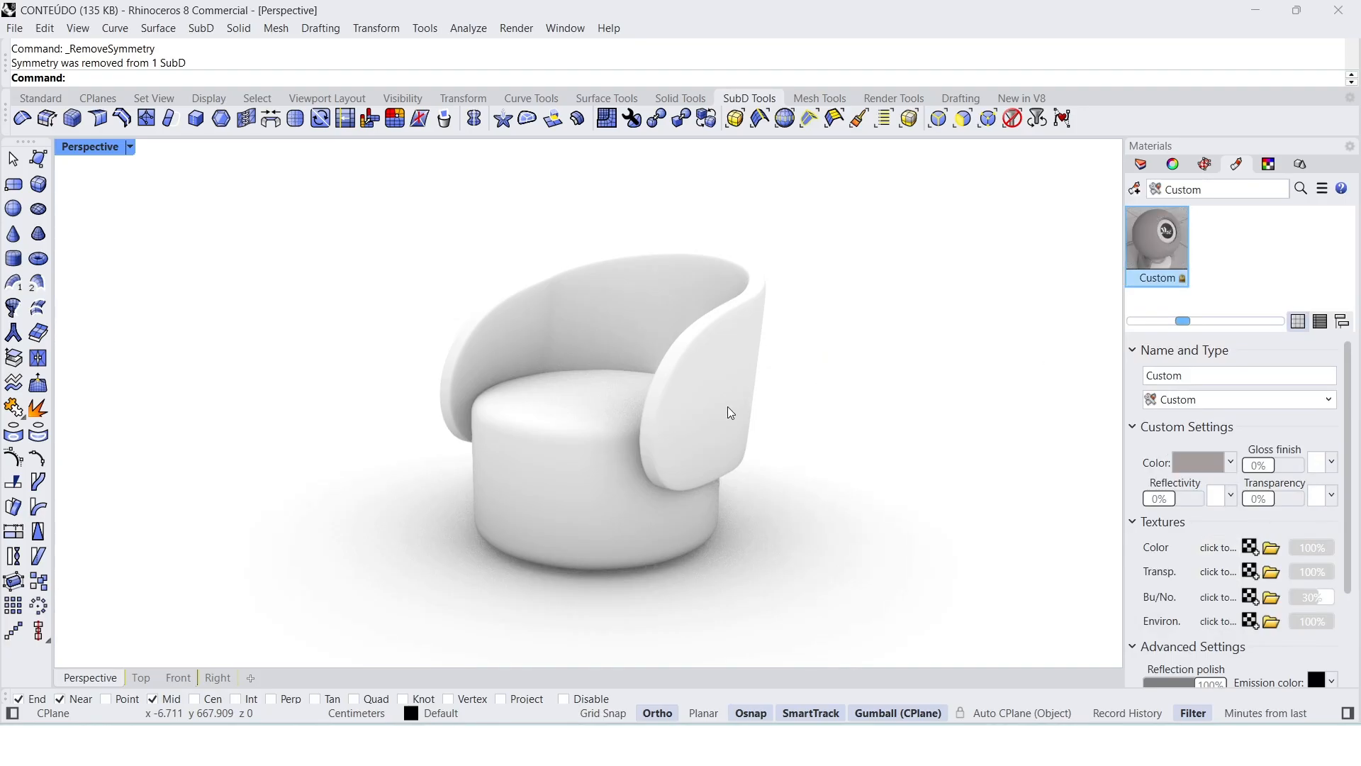
left_click_drag(1166, 238, 682, 412)
left_click_drag(1160, 247, 682, 501)
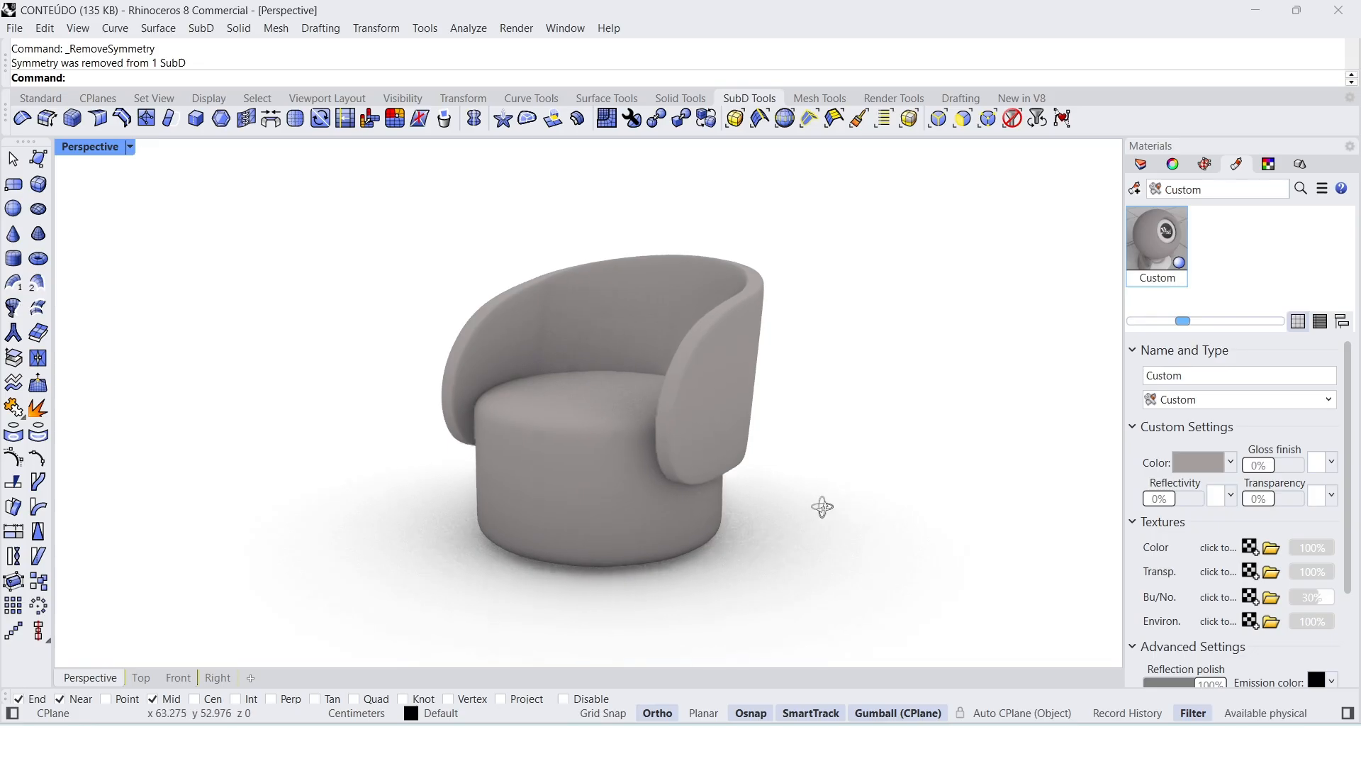
scroll(703, 309, "up", 1)
scroll(817, 358, "down", 2)
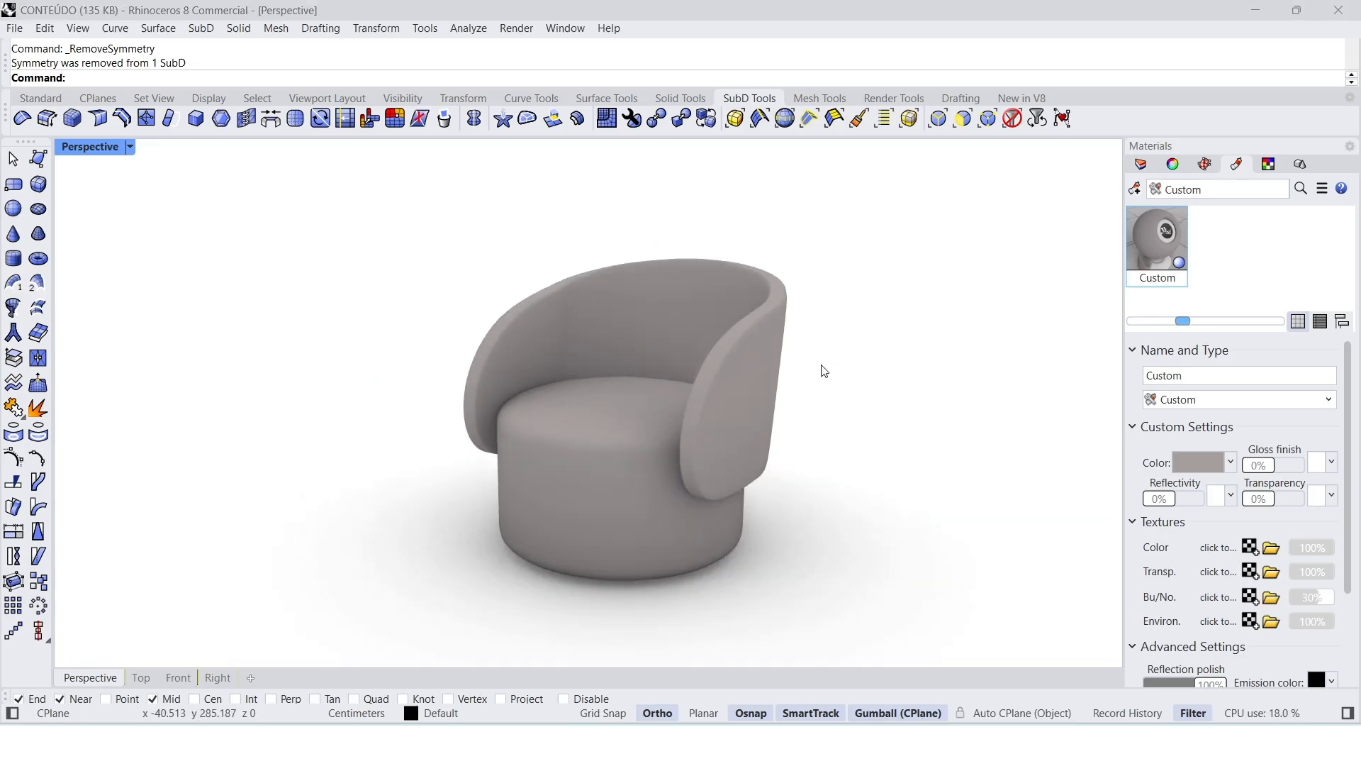
Step: Capture a screenshot of the rendered armchair, cropped to the area around the chair
key("super+shift+s")
left_click_drag(368, 180, 894, 653)
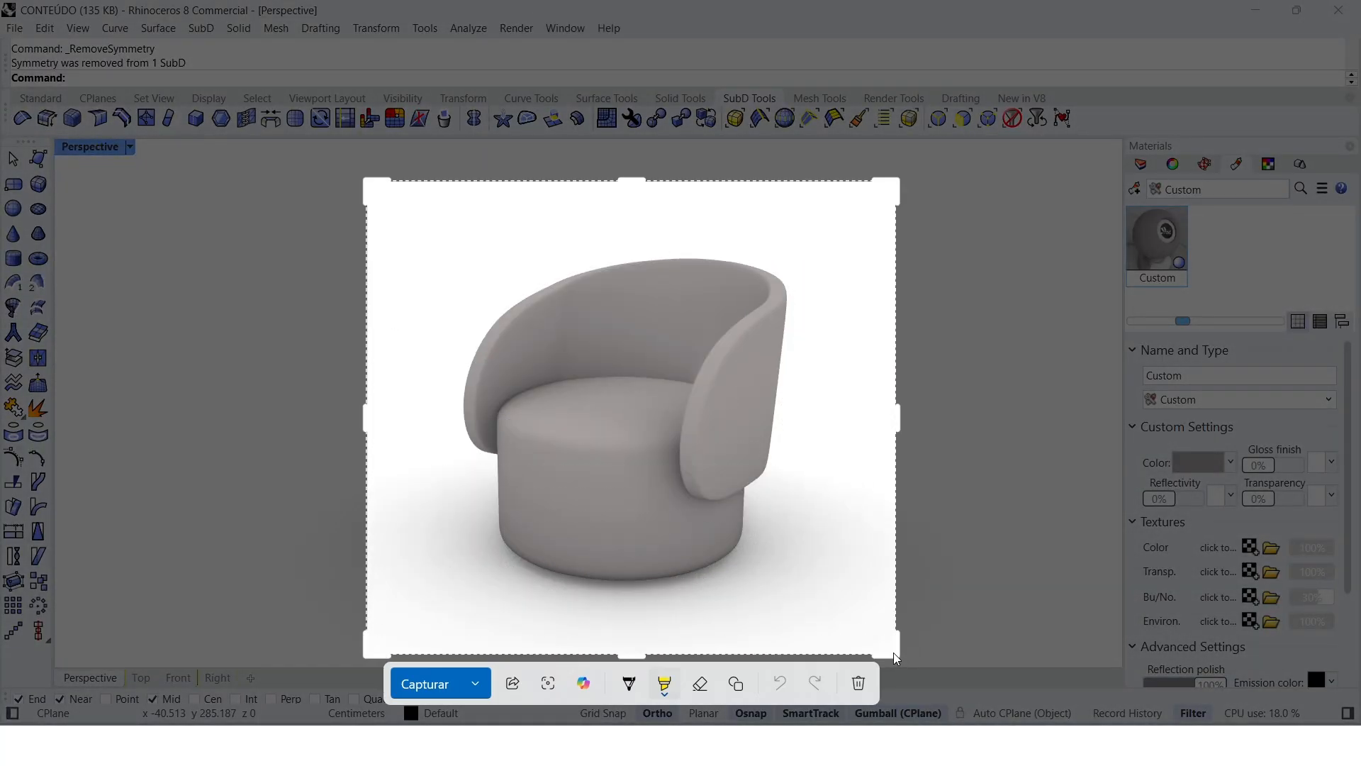
left_click(469, 674)
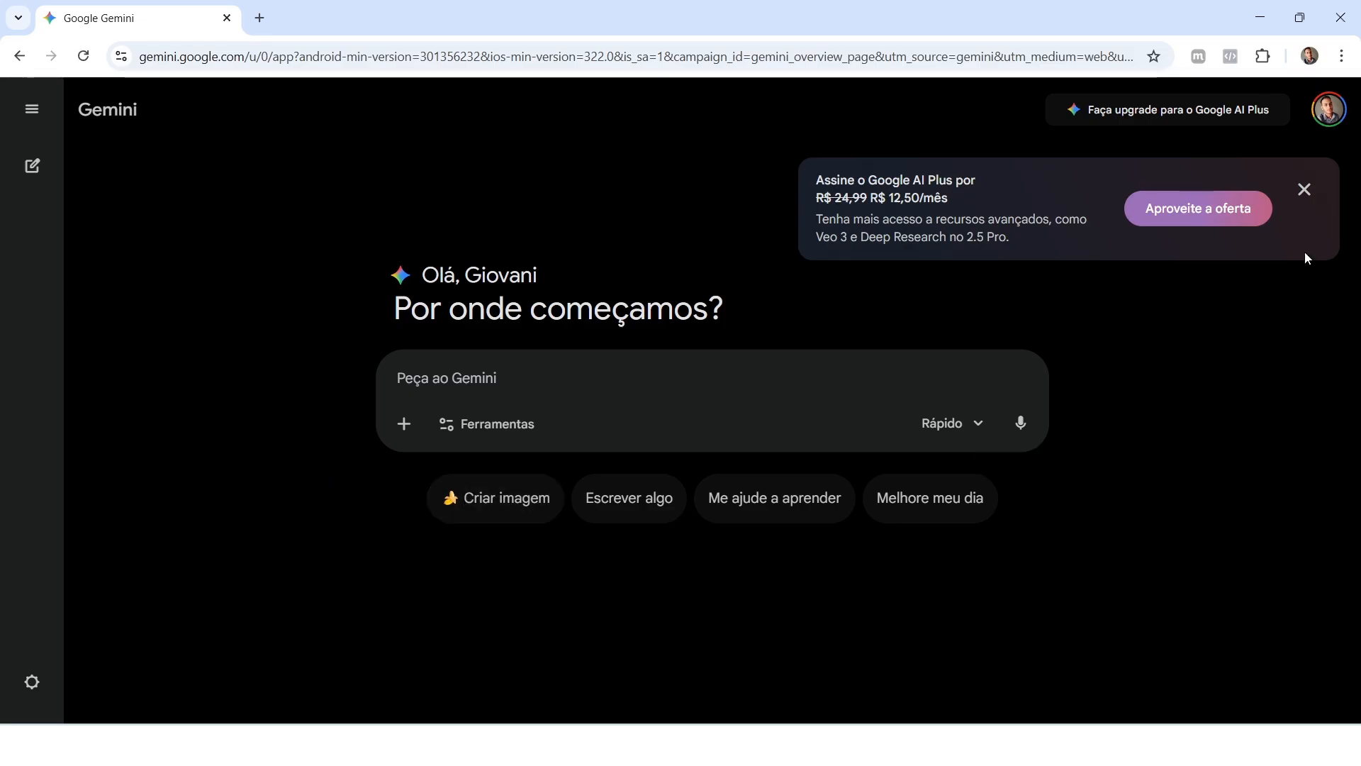
Step: In Gemini, dismiss the subscription offer, choose image creation and paste the armchair screenshot into the prompt
left_click(1305, 190)
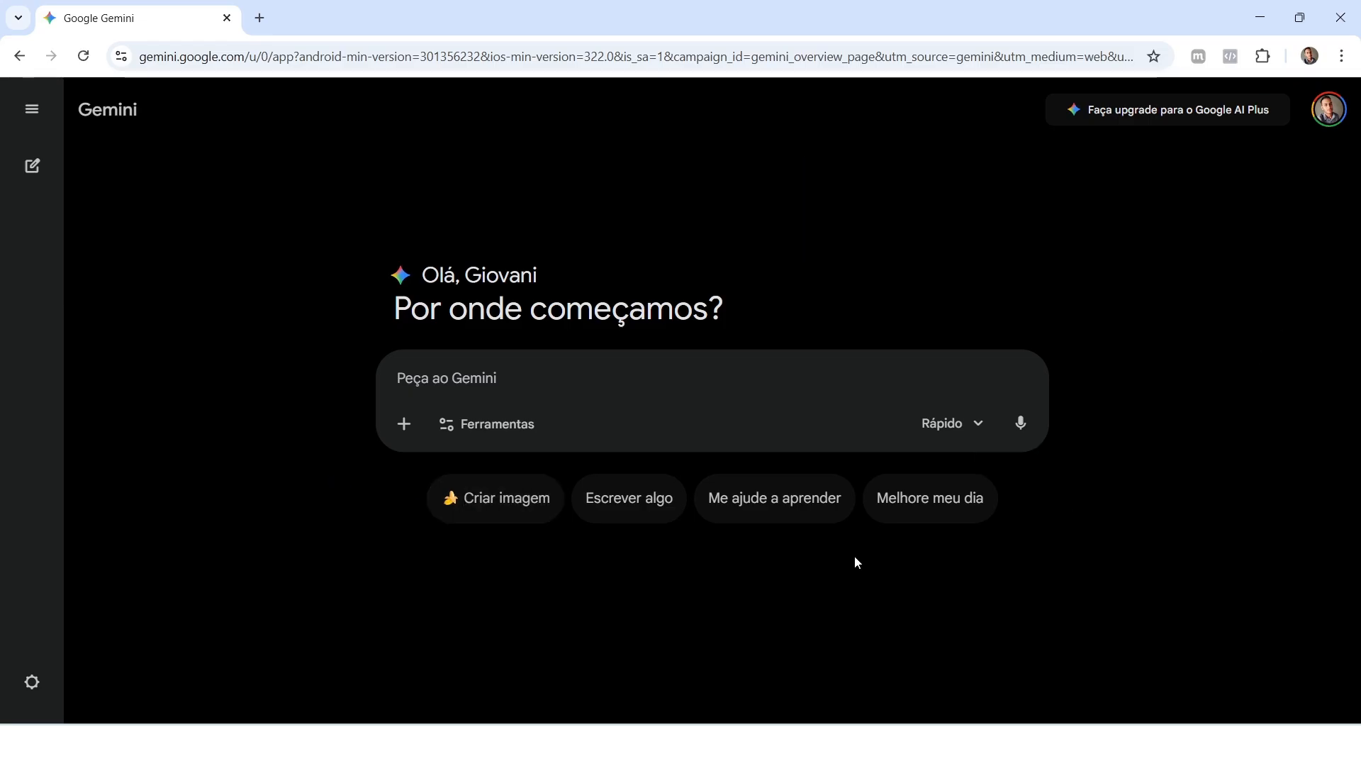
left_click(490, 524)
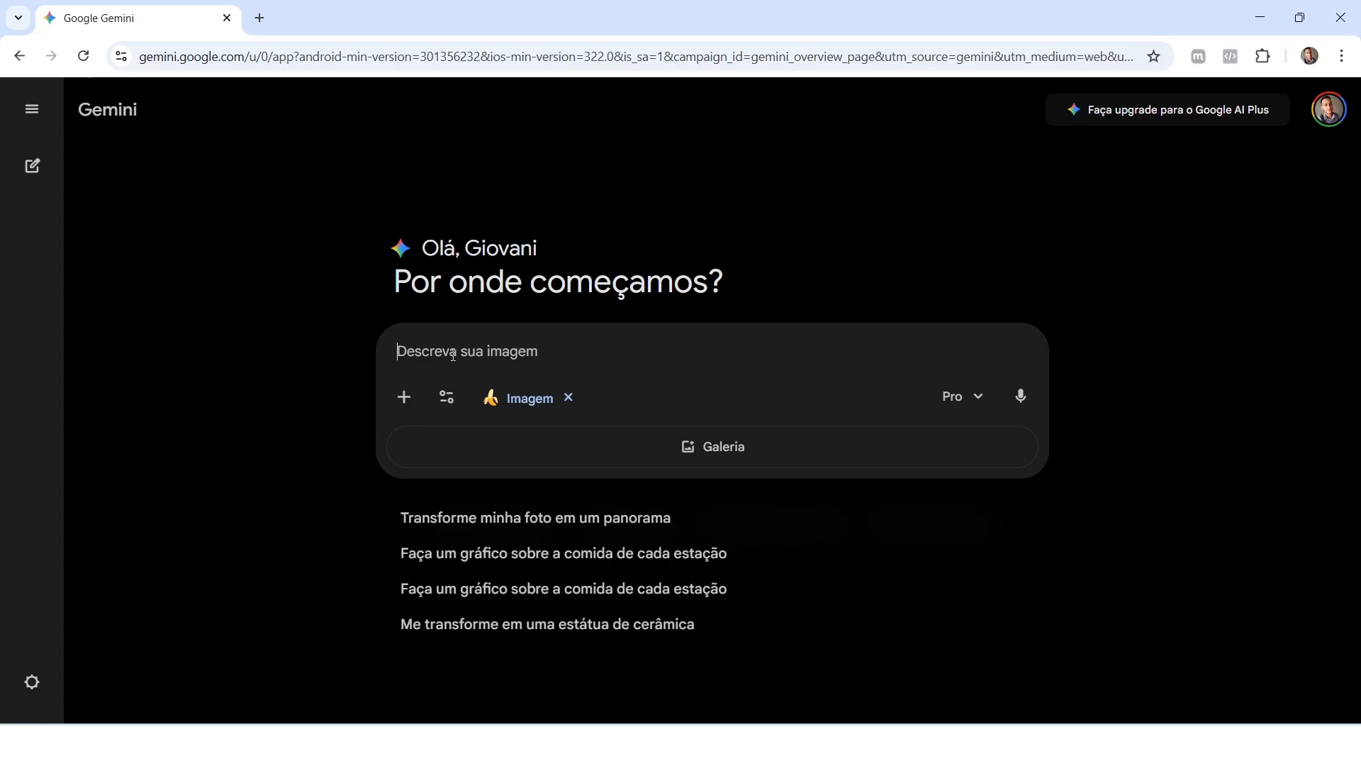
key("ctrl+v")
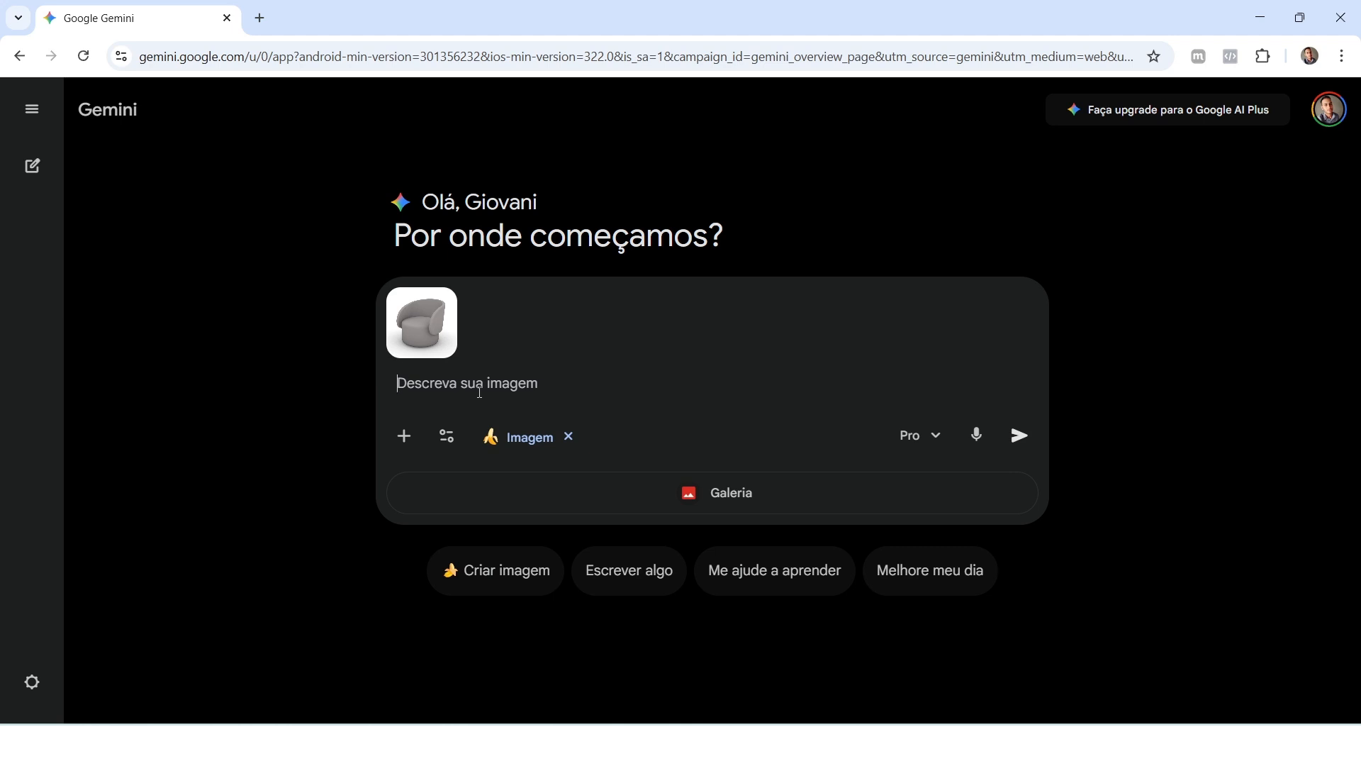
Step: Submit the prompt "crie um render ultra realista dessa poltrona e aplique uma textura realista de tecido e coloque essa poltrona em um ambiente interno"
type("crie um render ultra realista dessa poltrona e aplique uma textura realista")
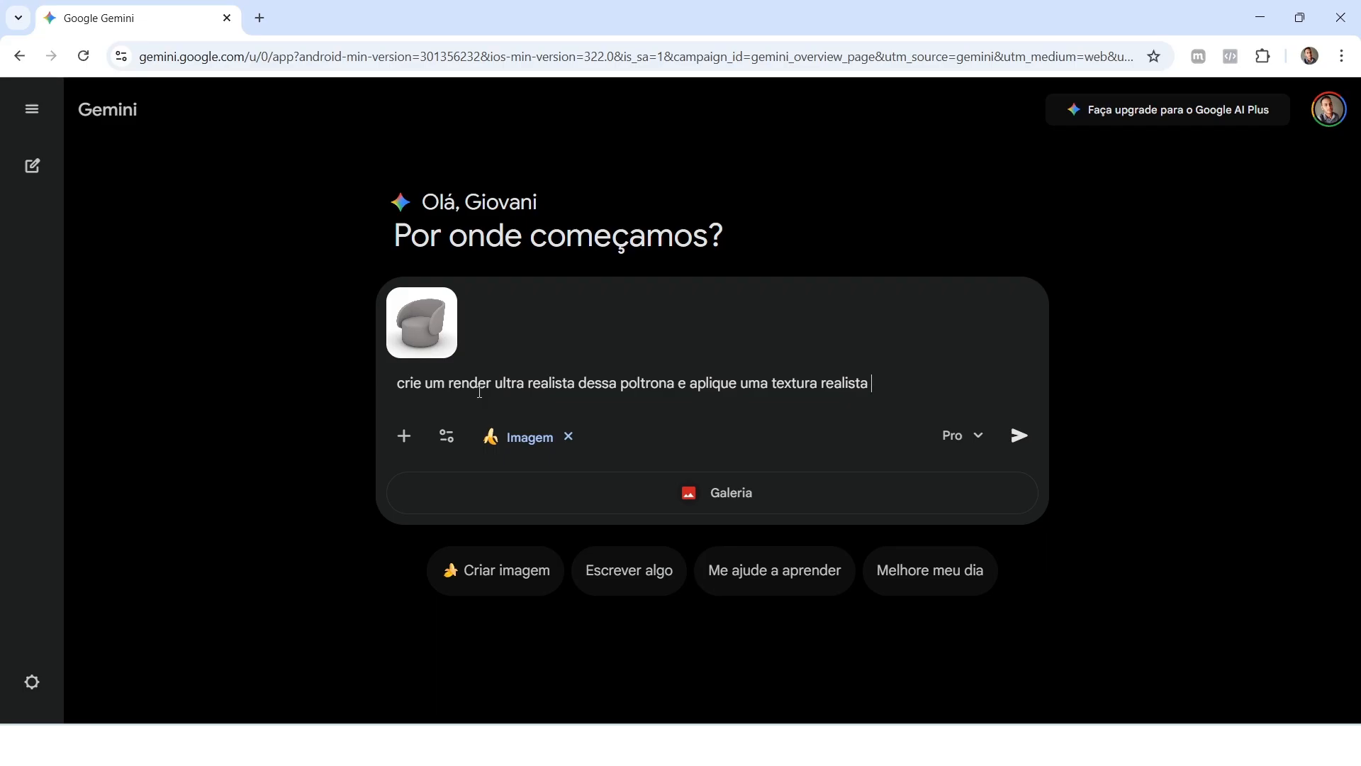
type("de tecido e coloq")
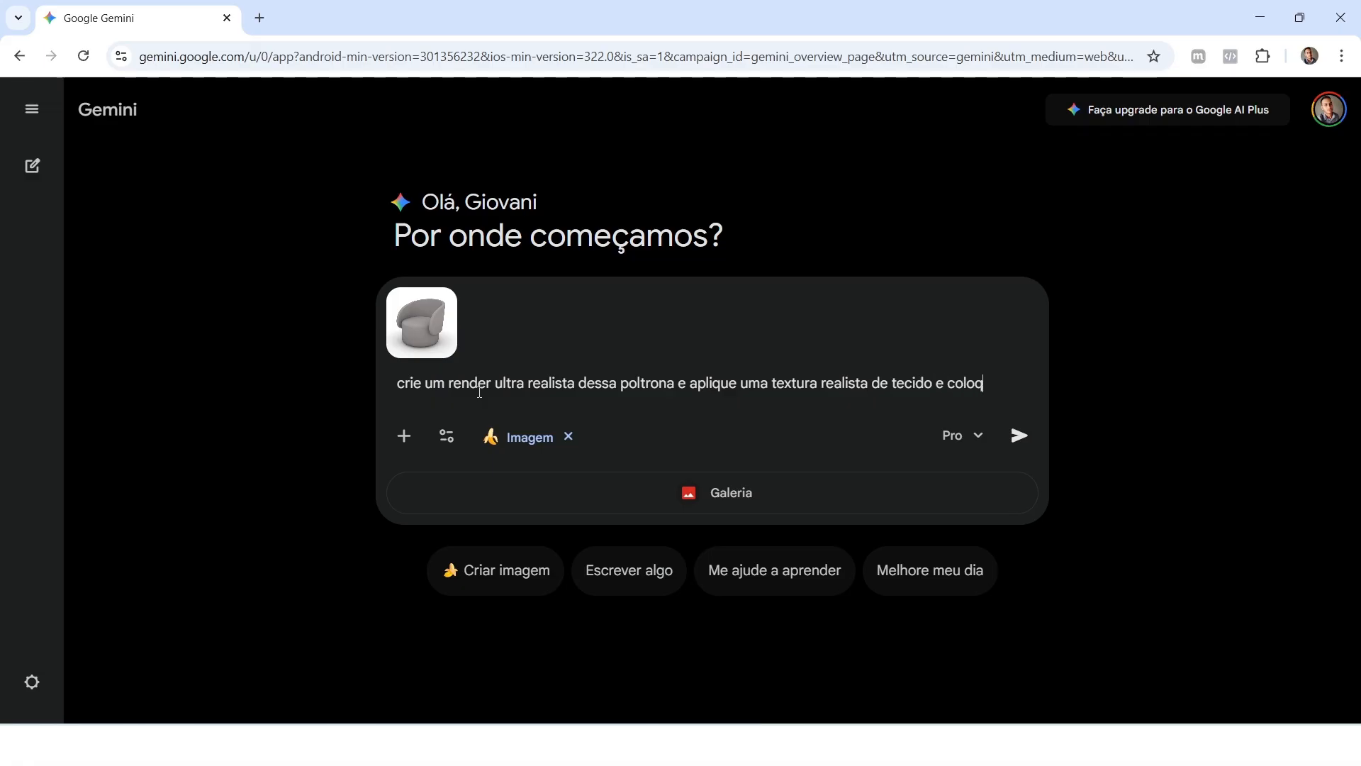
type("ue essa poltro")
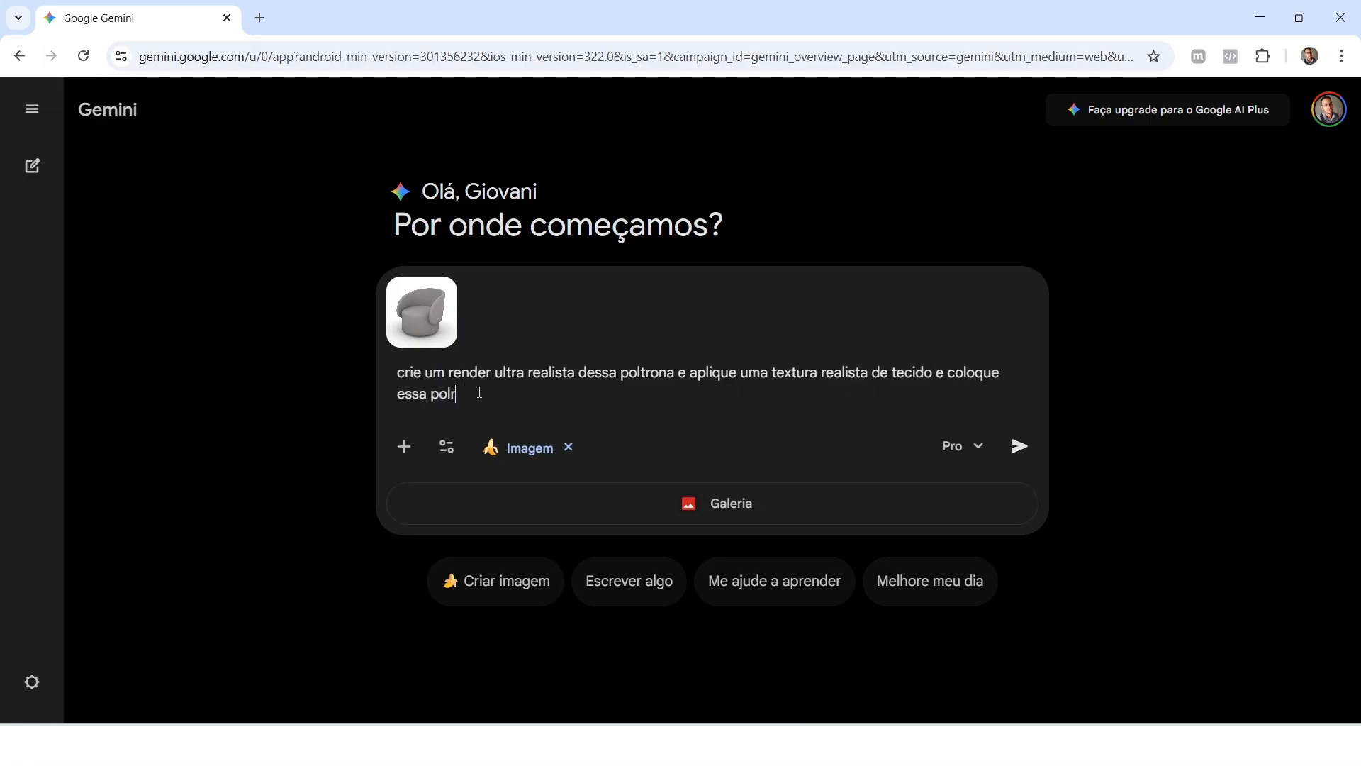
type("na em um ambiente interno")
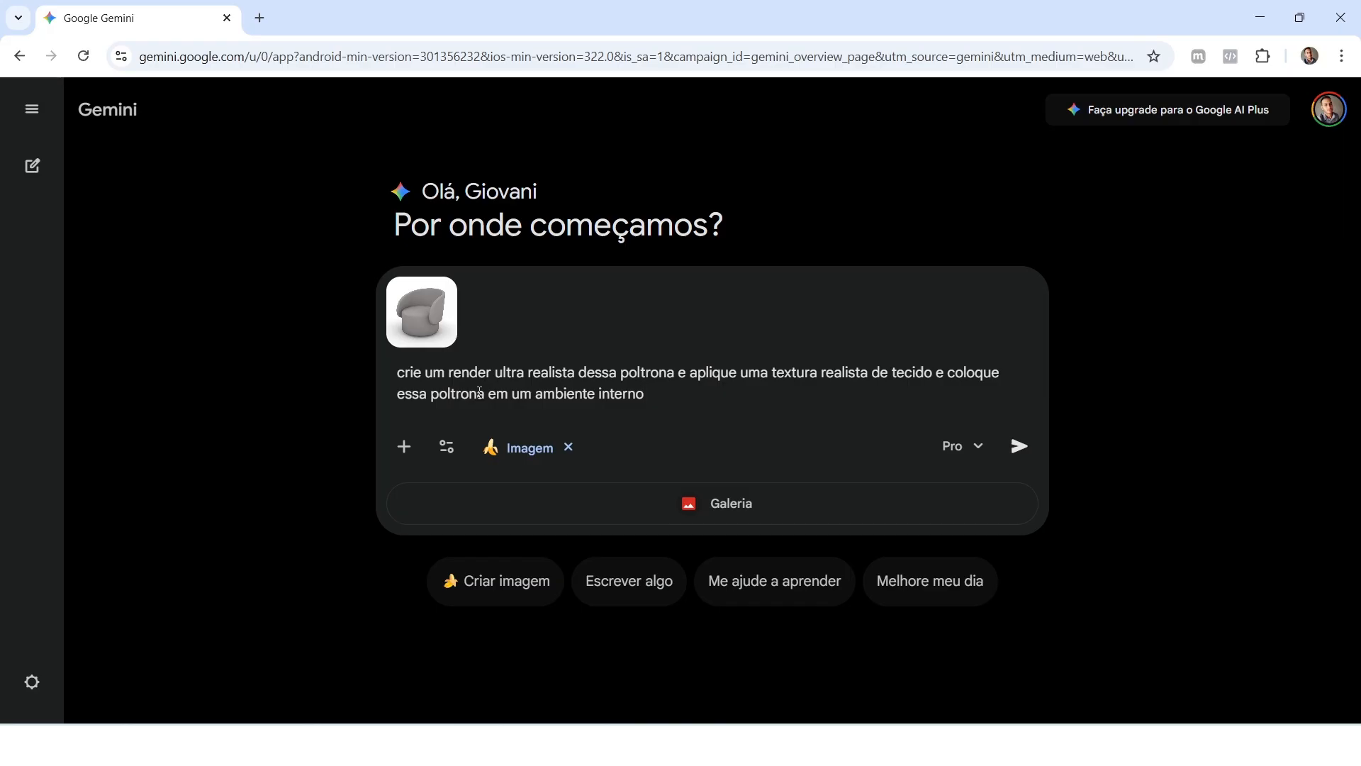
key("Return")
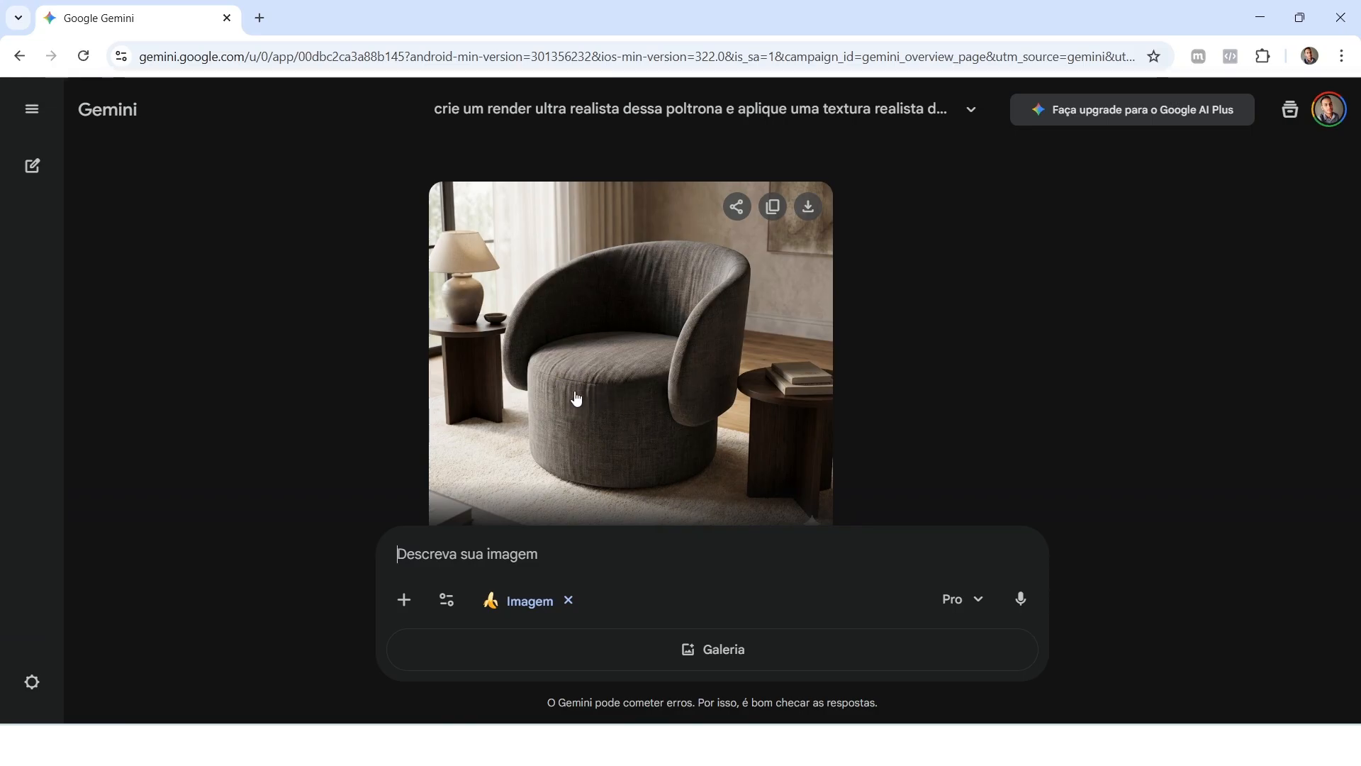
Step: Download the generated armchair render at original size and open it in a maximized image viewer for closer inspection
left_click(812, 220)
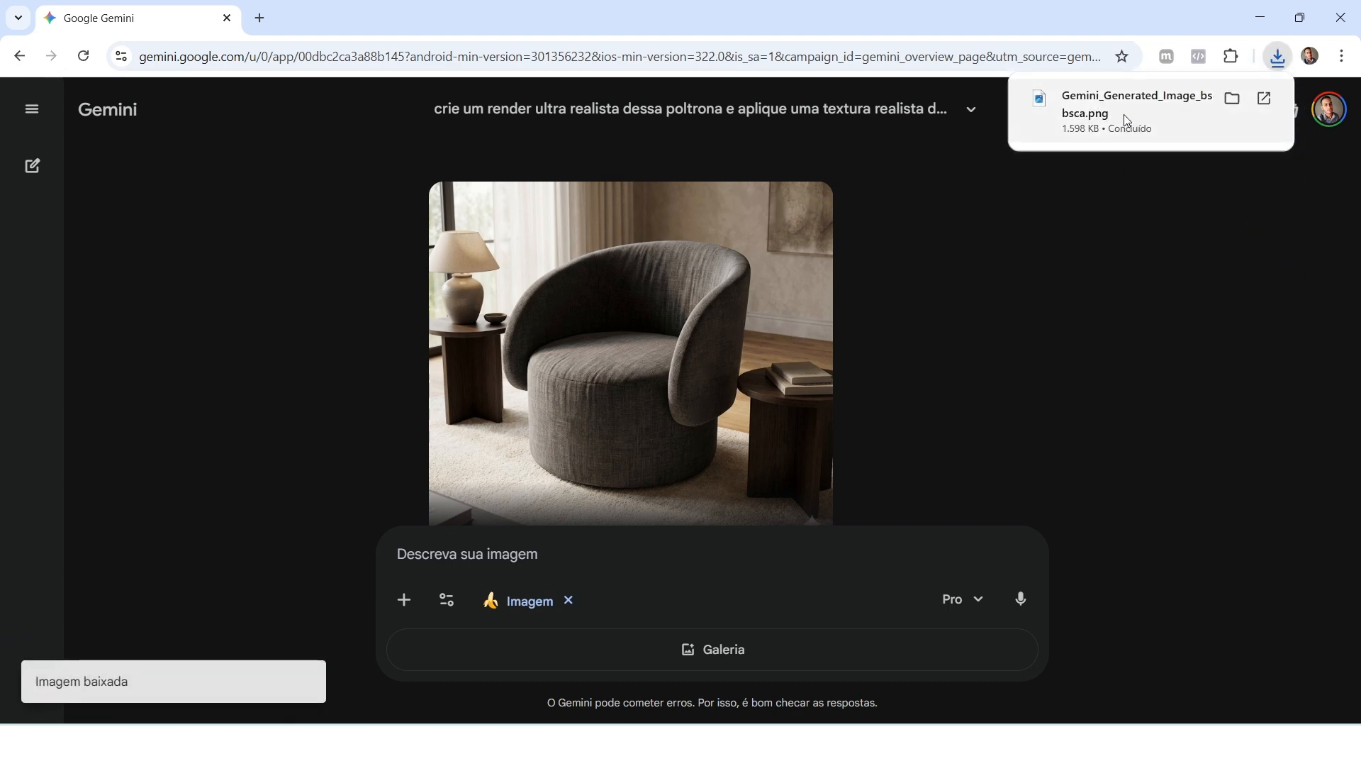
left_click(1088, 122)
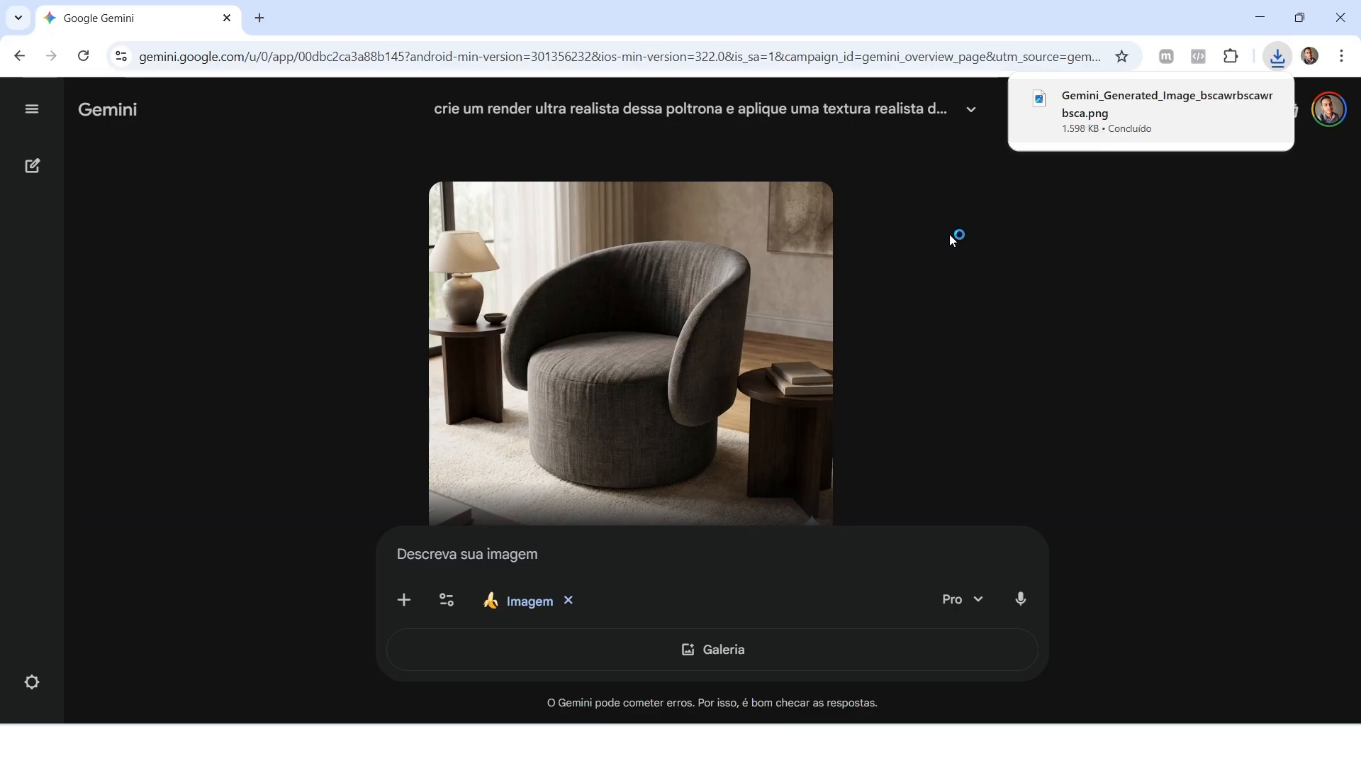
scroll(950, 234, "down", 1)
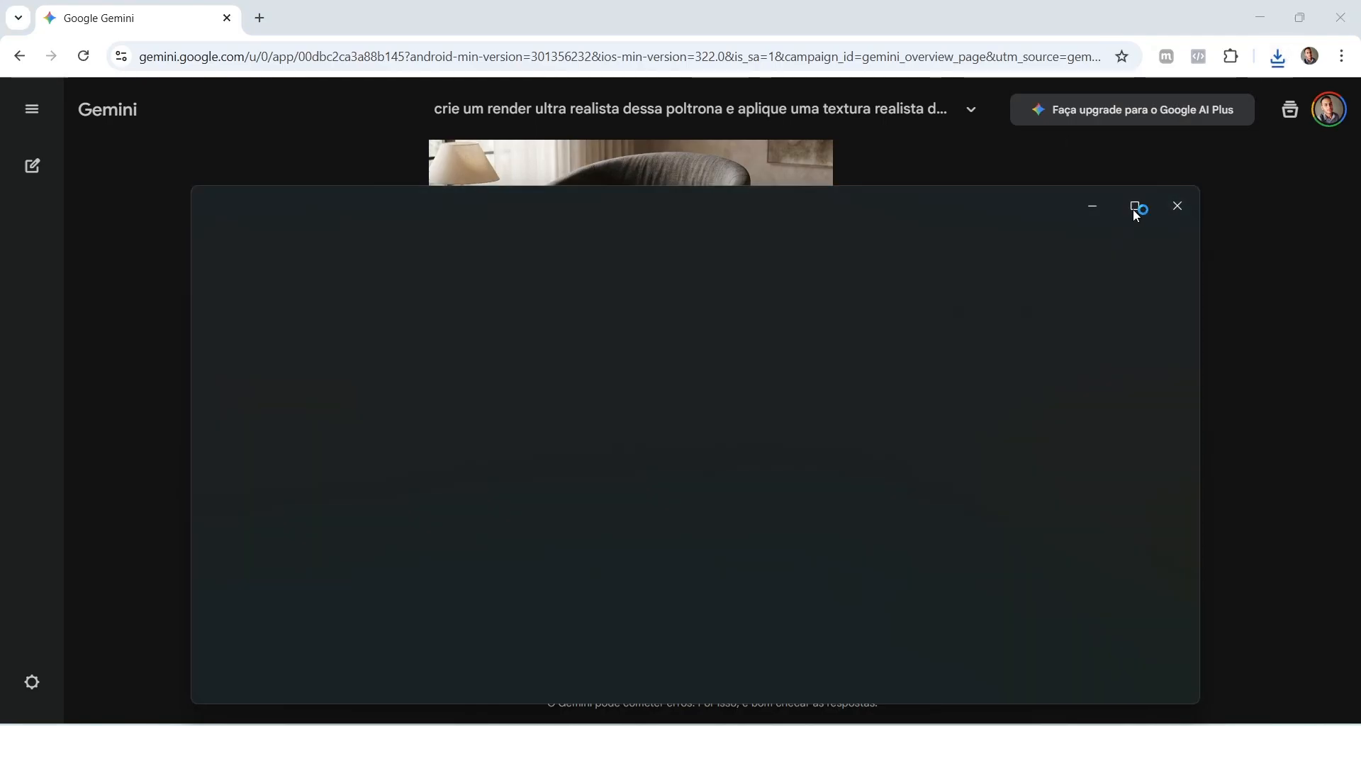
left_click(1134, 207)
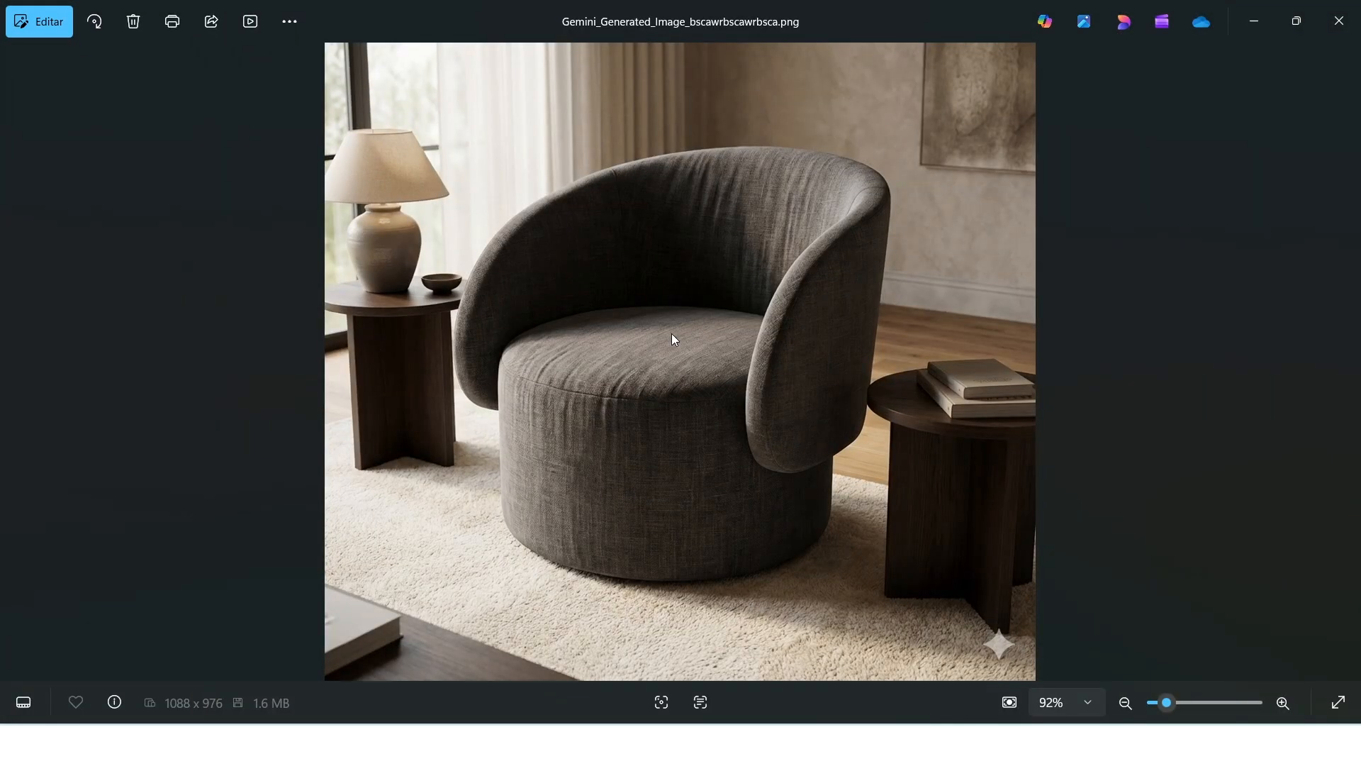
scroll(673, 333, "up", 3)
scroll(701, 312, "down", 3)
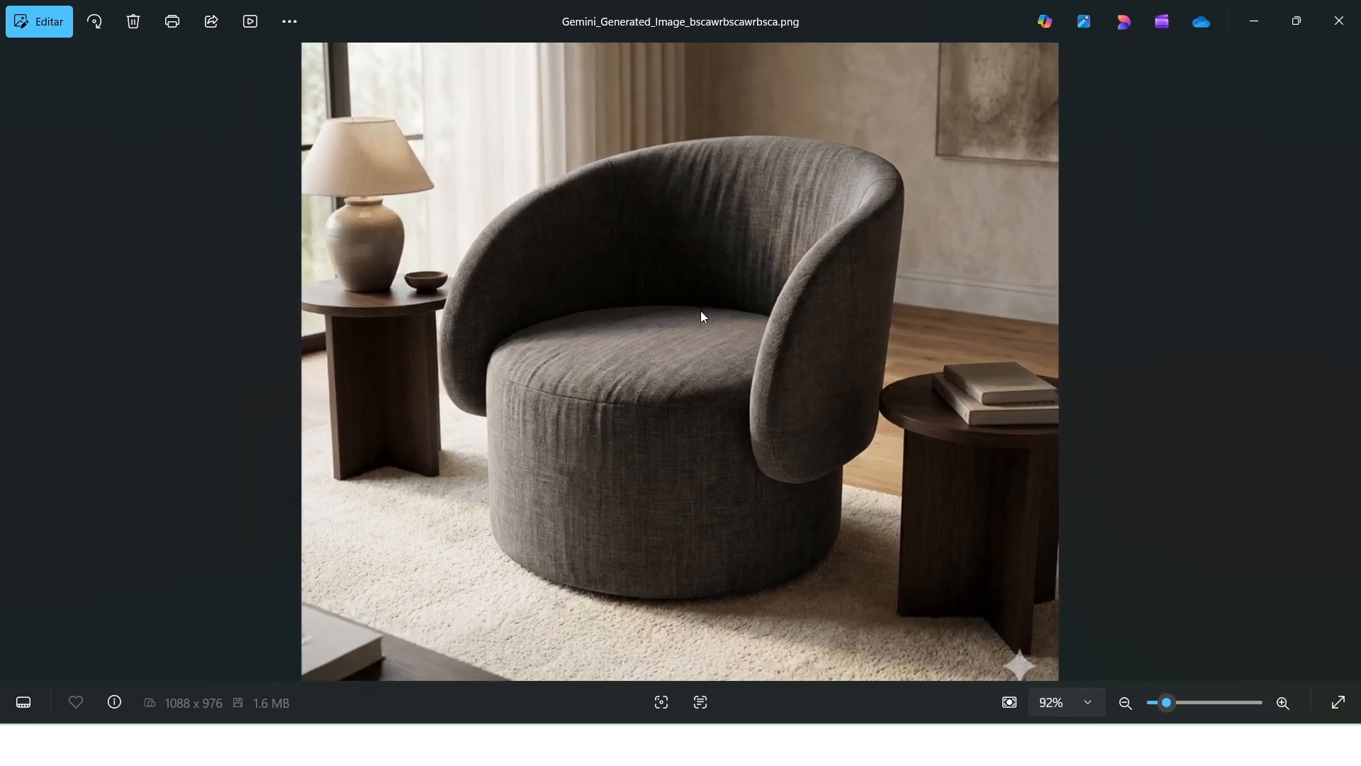